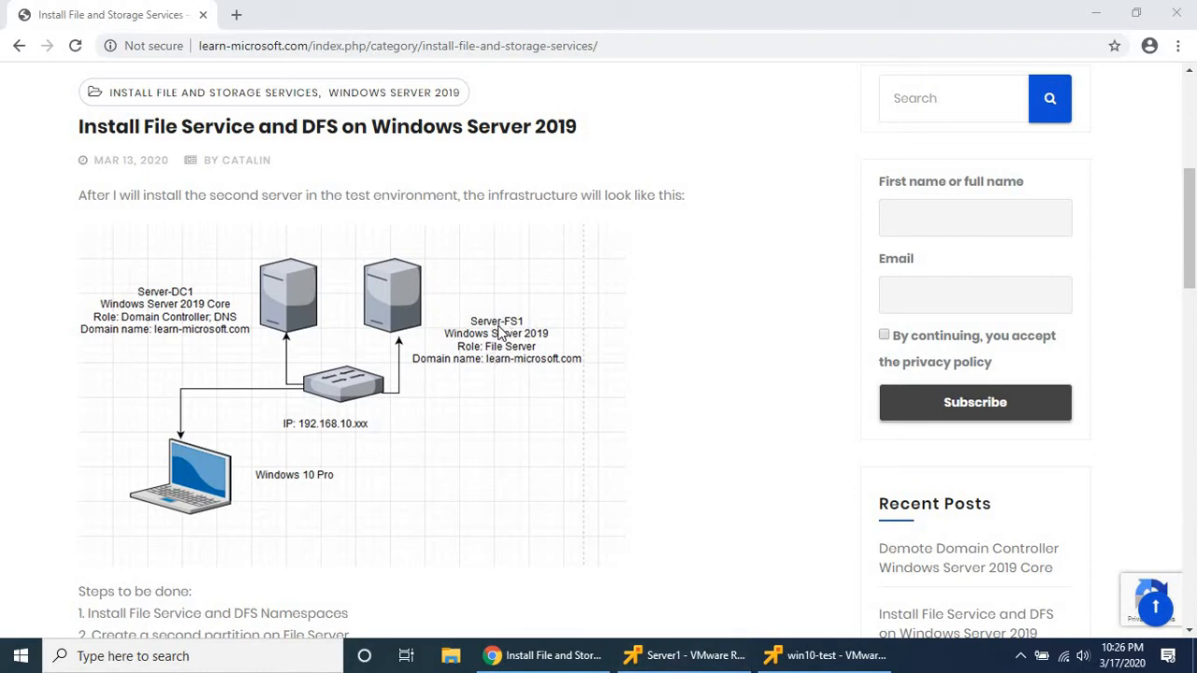
Switch from the Chrome DFS tutorial to the Server1 virtual machine.
{"action": "left_click", "coordinate": [680, 654]}
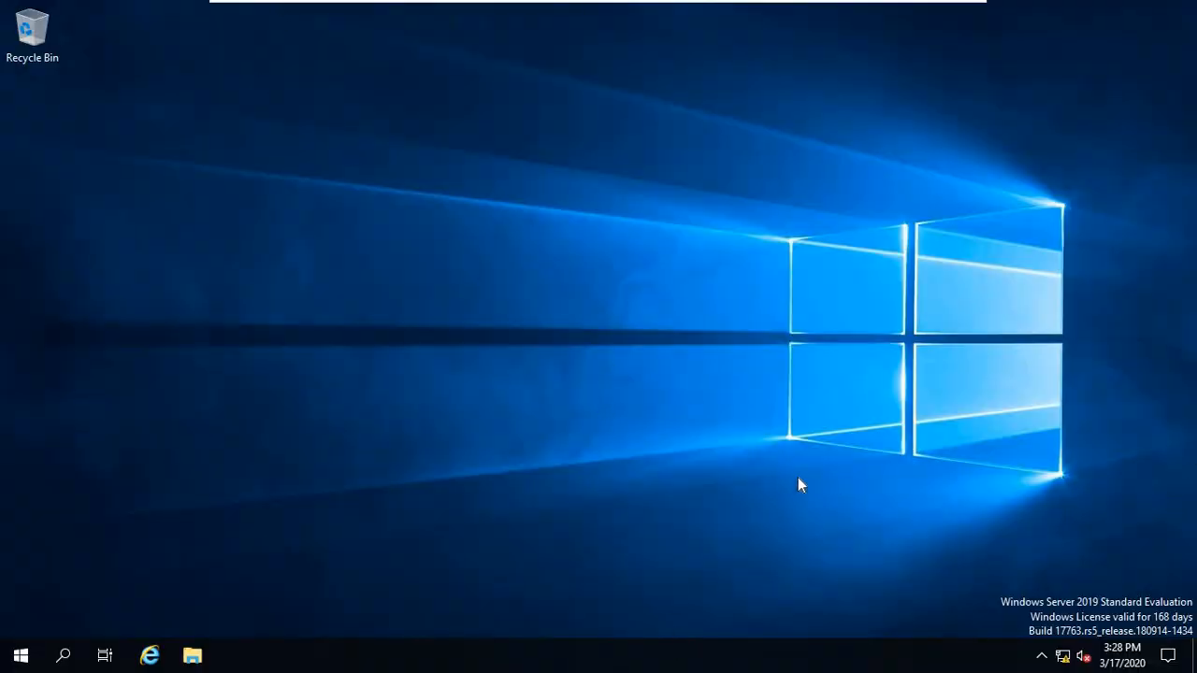
Open Server Manager full screen and start a role-based Add Roles and Features install on Server-FS1.
{"action": "left_click", "coordinate": [19, 654]}
{"action": "left_click", "coordinate": [357, 208]}
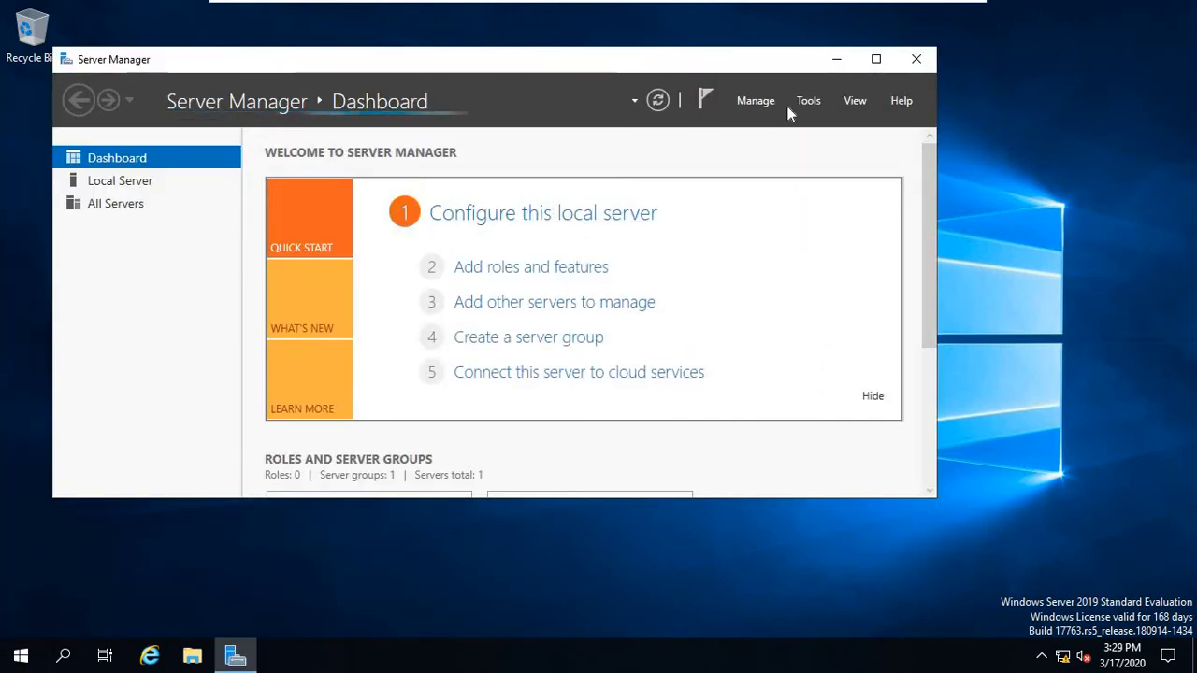
{"action": "left_click", "coordinate": [875, 60]}
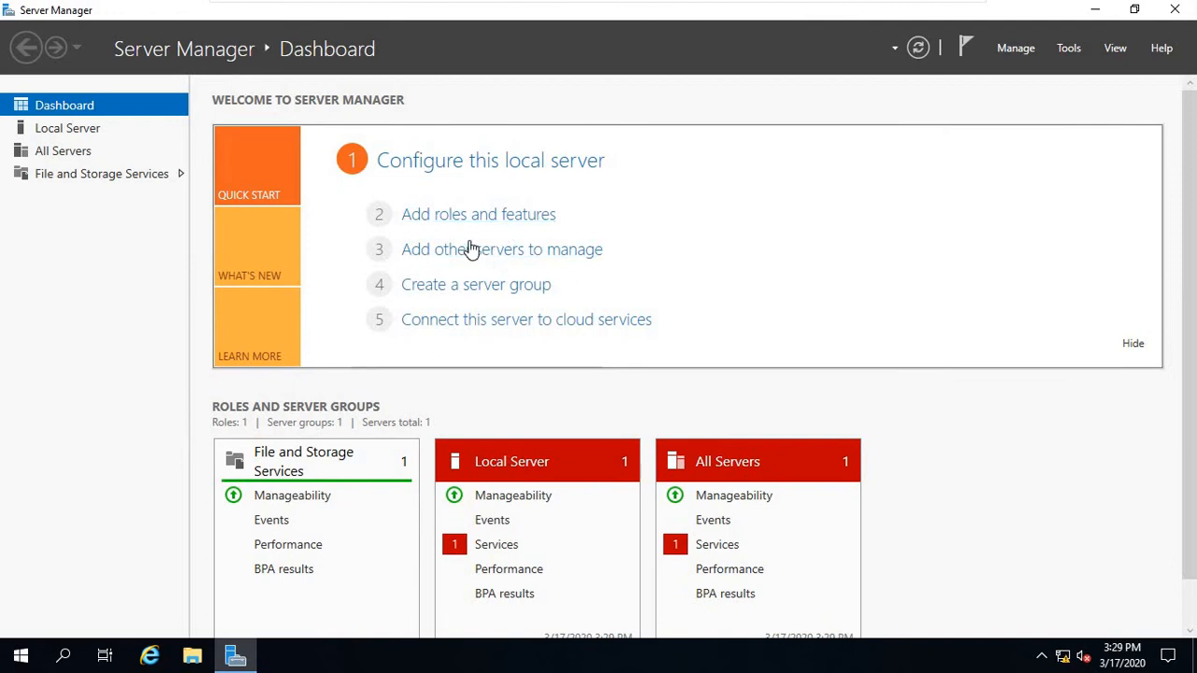
{"action": "left_click", "coordinate": [479, 222]}
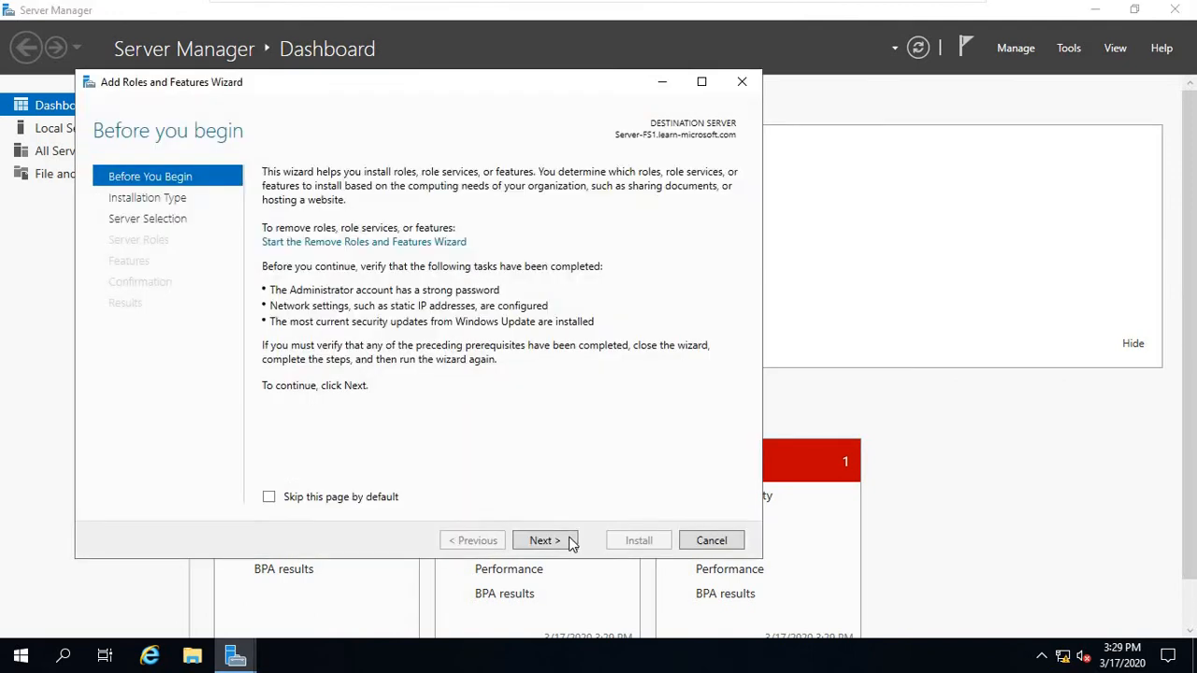
{"action": "left_click", "coordinate": [568, 542]}
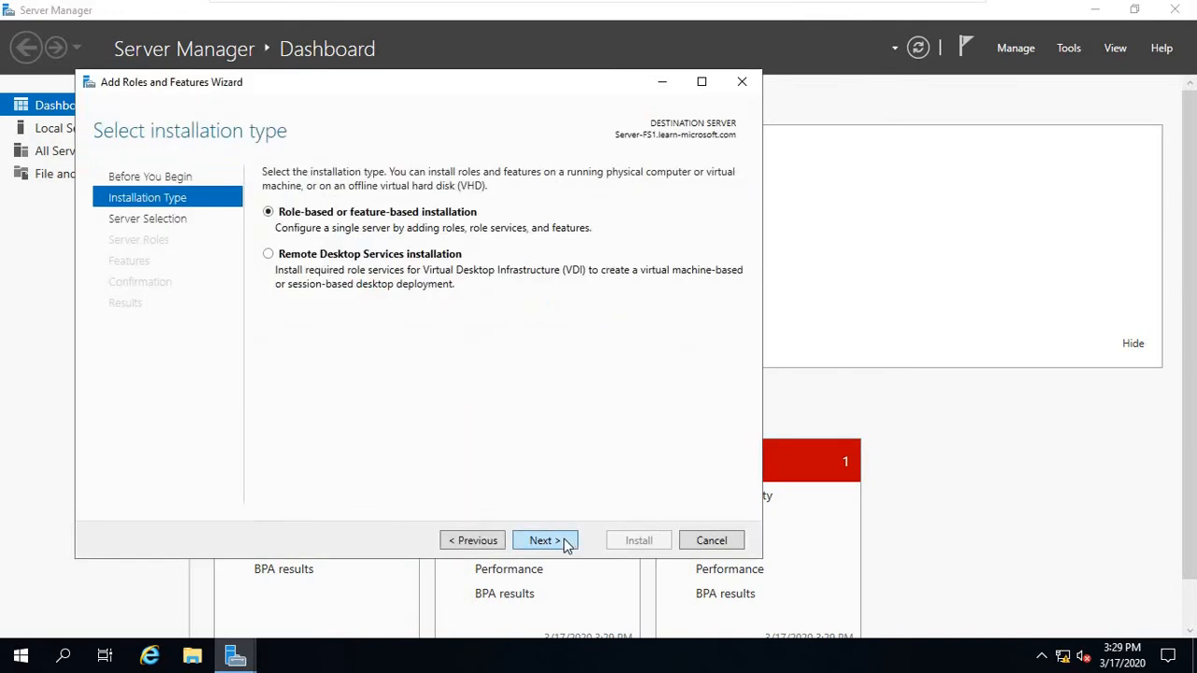
{"action": "left_click", "coordinate": [566, 544]}
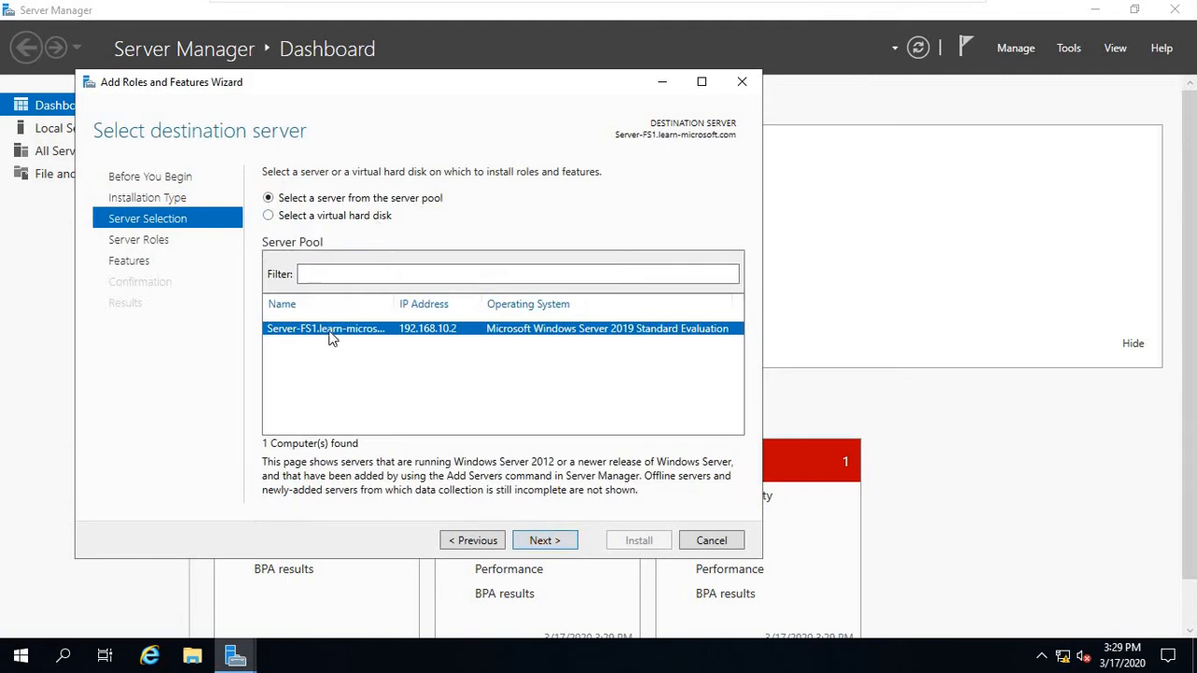
{"action": "left_click", "coordinate": [545, 541]}
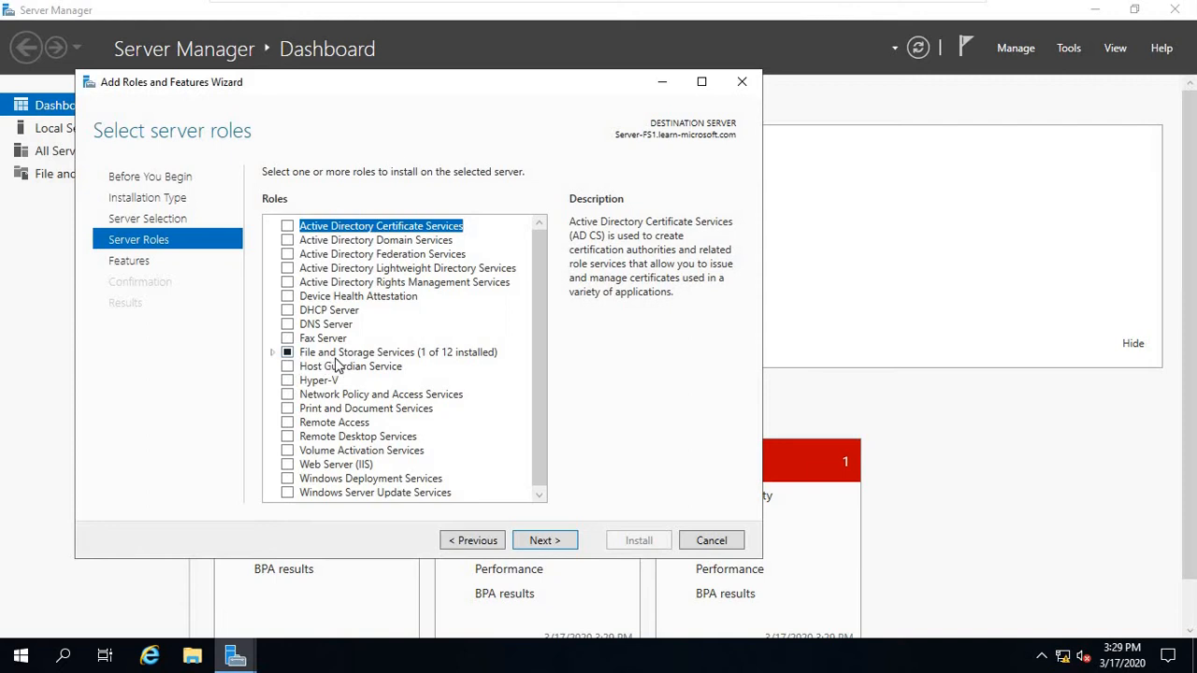
Install the File Server and DFS Namespaces roles with the DFS Management Tools.
{"action": "left_click", "coordinate": [272, 354]}
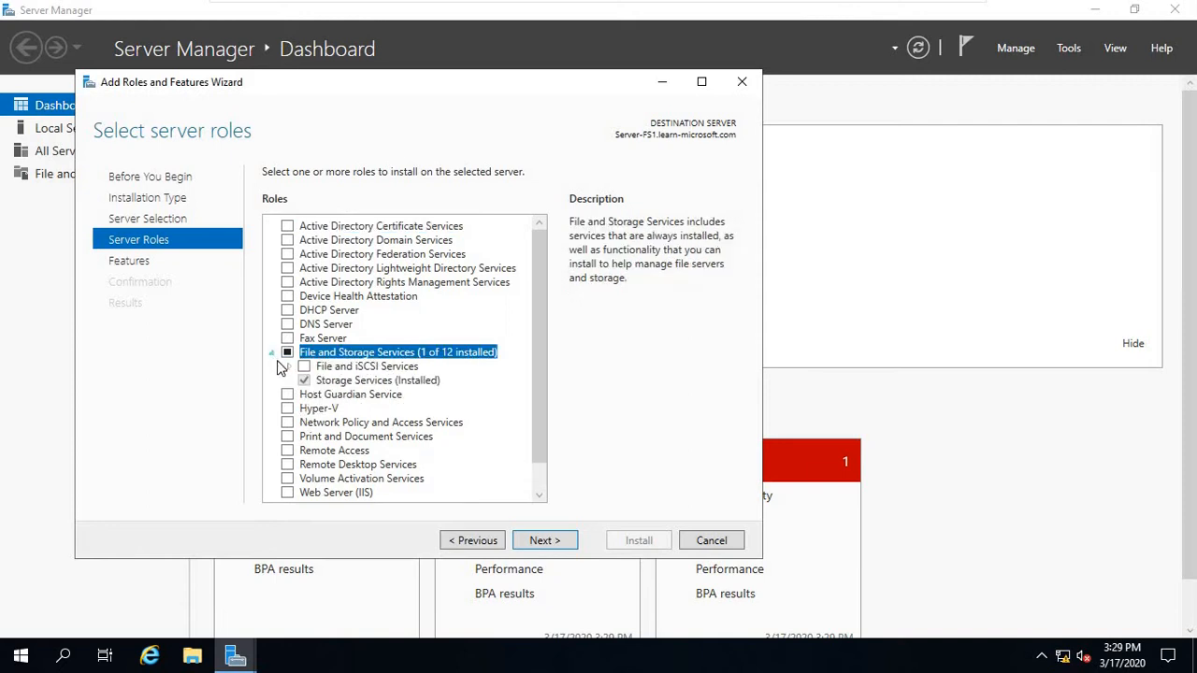
{"action": "left_click", "coordinate": [287, 367]}
{"action": "scroll", "coordinate": [322, 374], "scroll_direction": "down", "scroll_amount": 1}
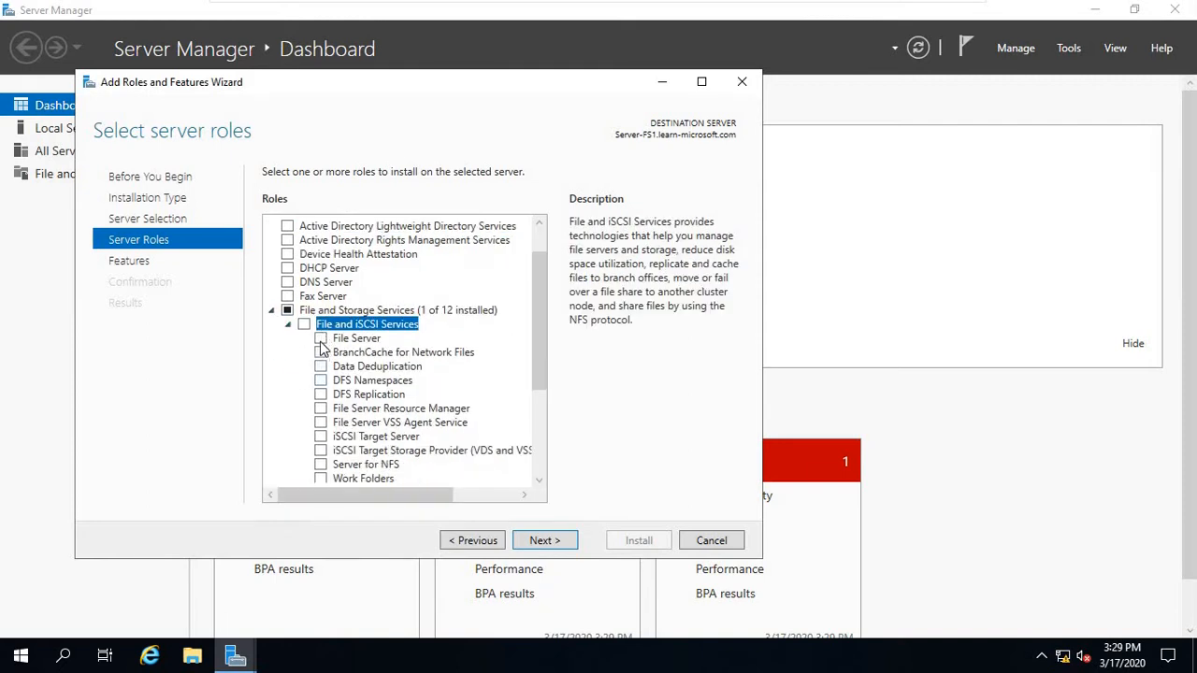
{"action": "left_click", "coordinate": [321, 340]}
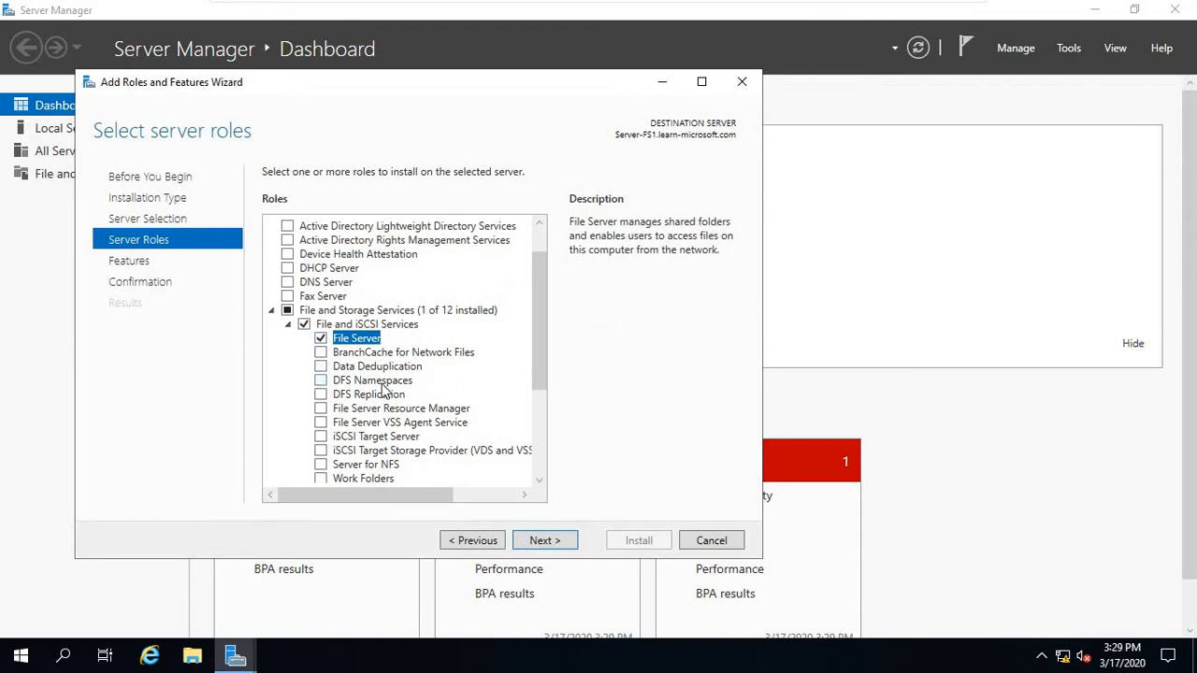
{"action": "left_click", "coordinate": [321, 381]}
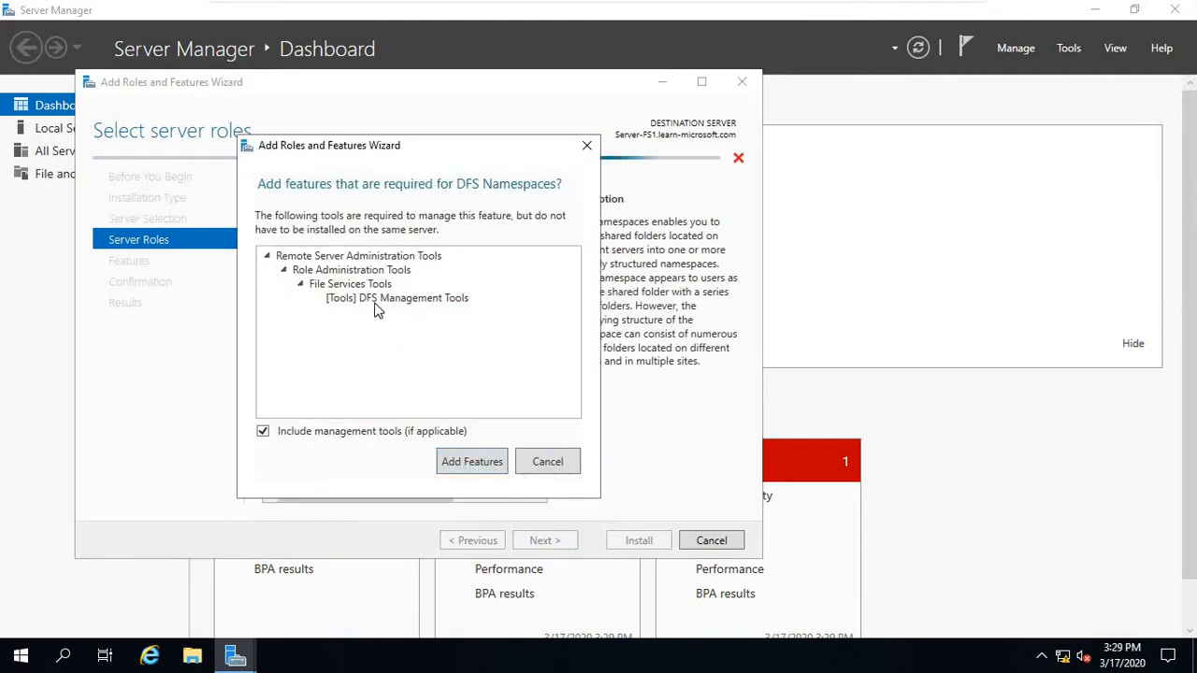
{"action": "left_click", "coordinate": [474, 463]}
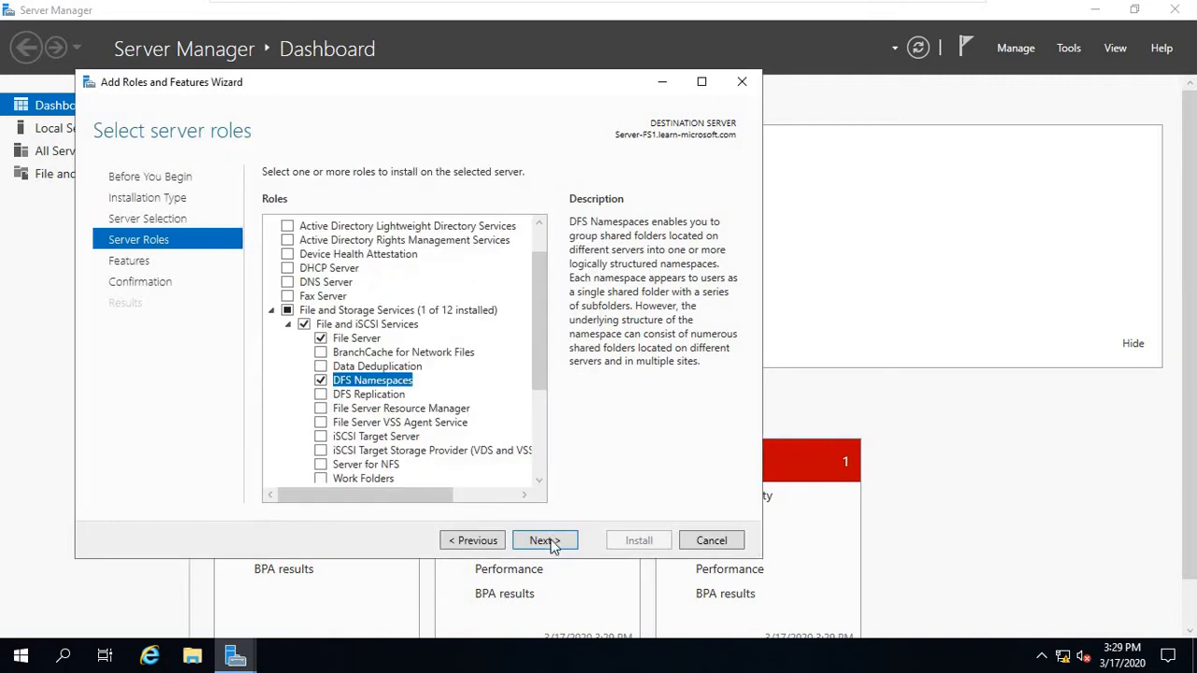
{"action": "left_click", "coordinate": [544, 541]}
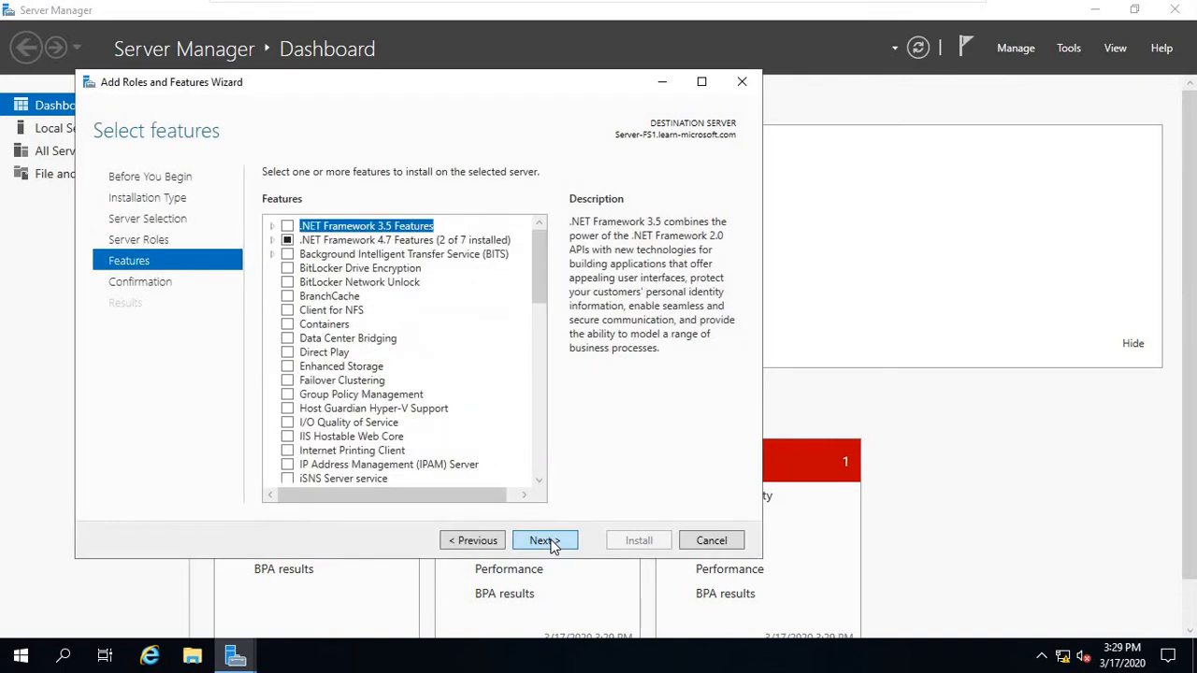
{"action": "left_click", "coordinate": [550, 543]}
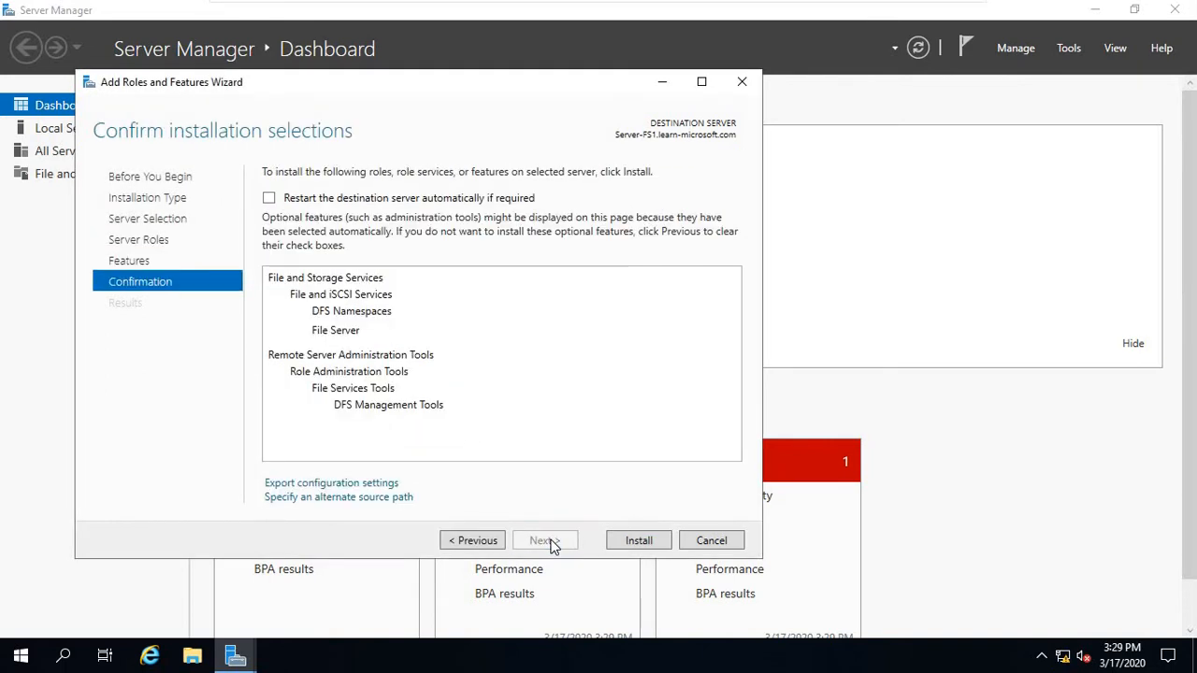
{"action": "left_click", "coordinate": [643, 548]}
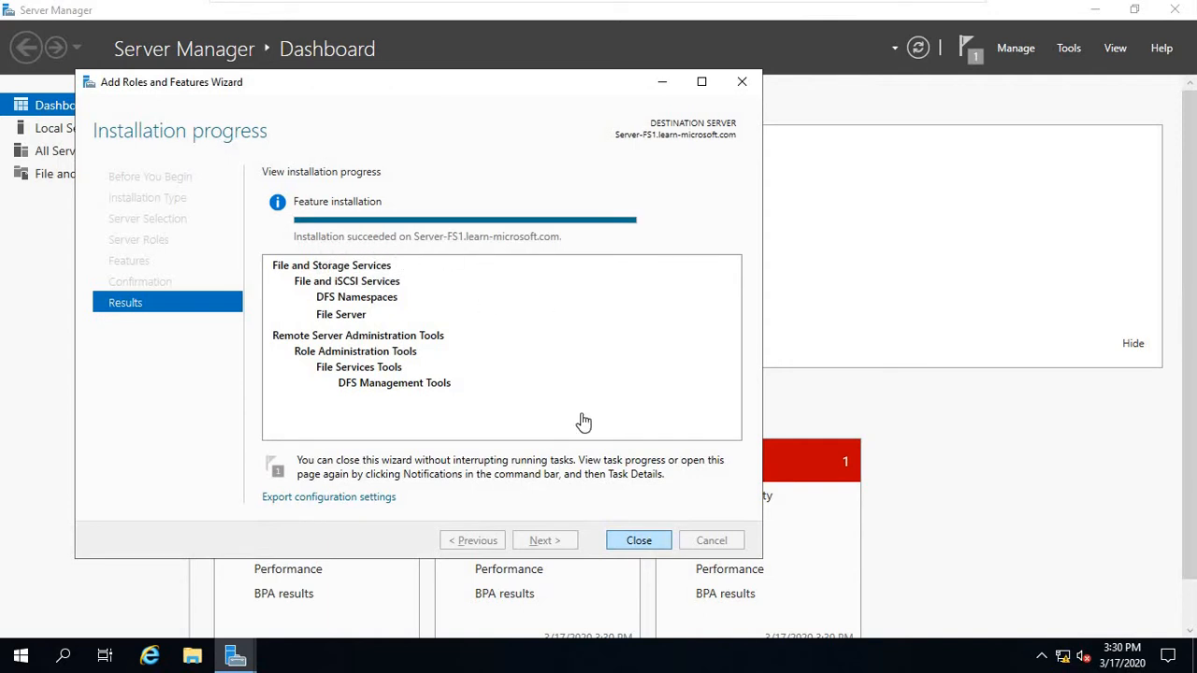
{"action": "left_click", "coordinate": [640, 541]}
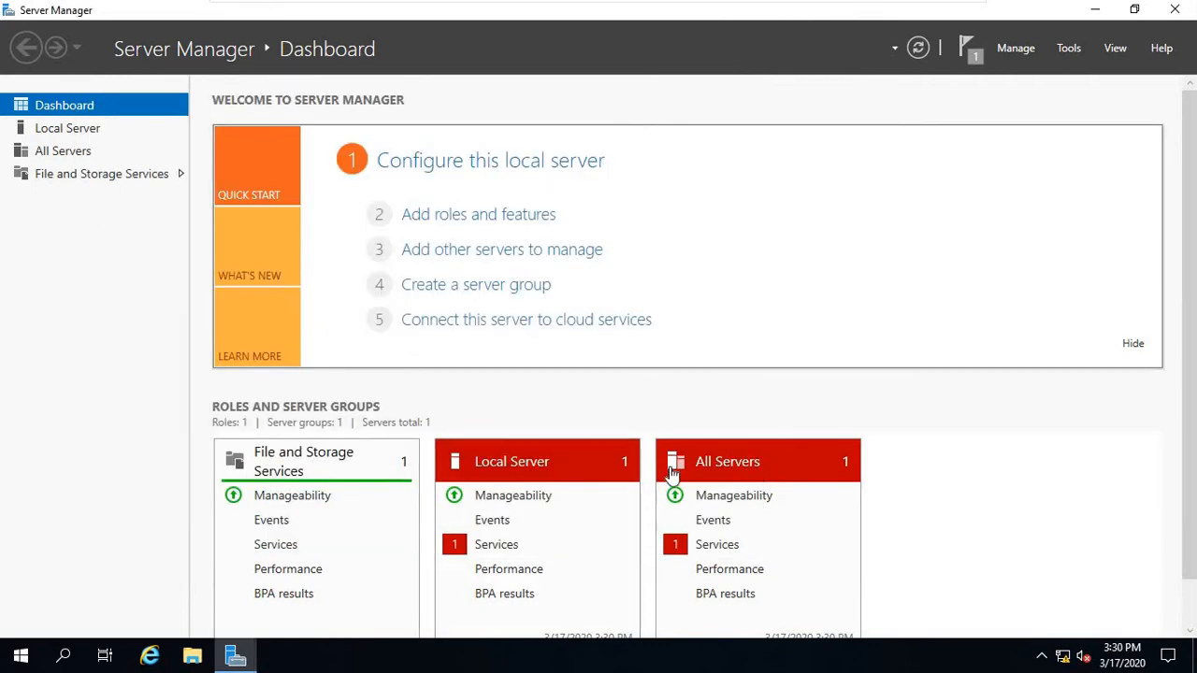
Open Disk Management in Computer Management and bring Disk 1 online.
{"action": "left_click", "coordinate": [1069, 52]}
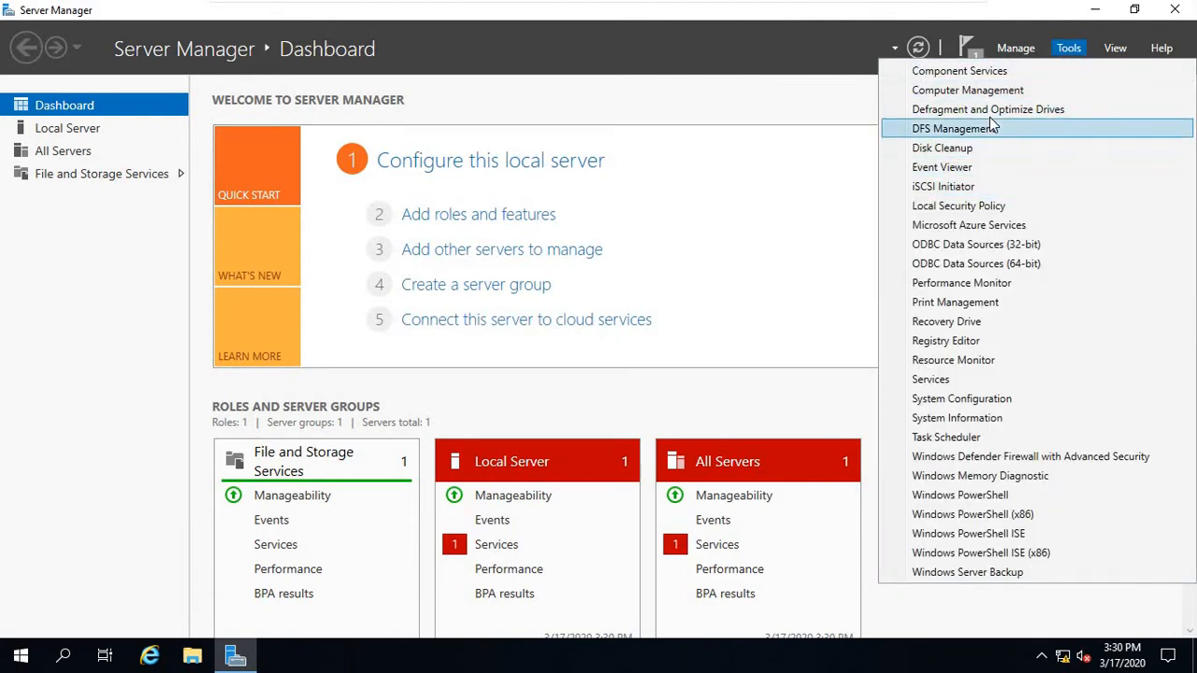
{"action": "left_click", "coordinate": [995, 91]}
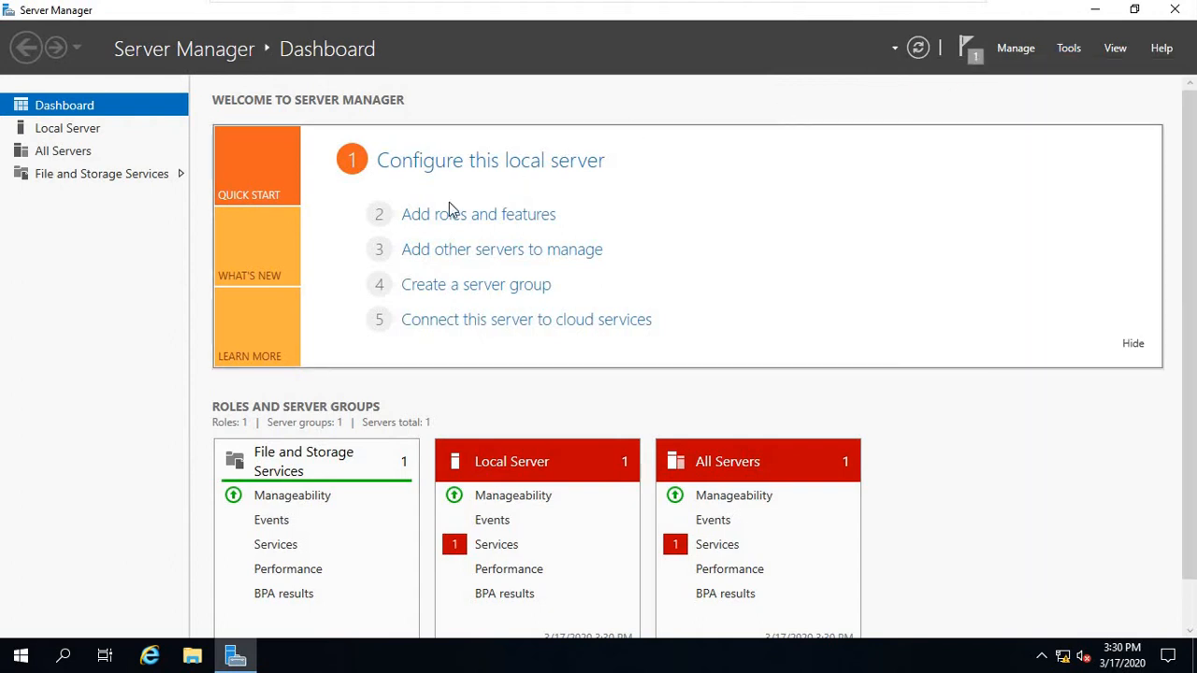
{"action": "left_click", "coordinate": [97, 253]}
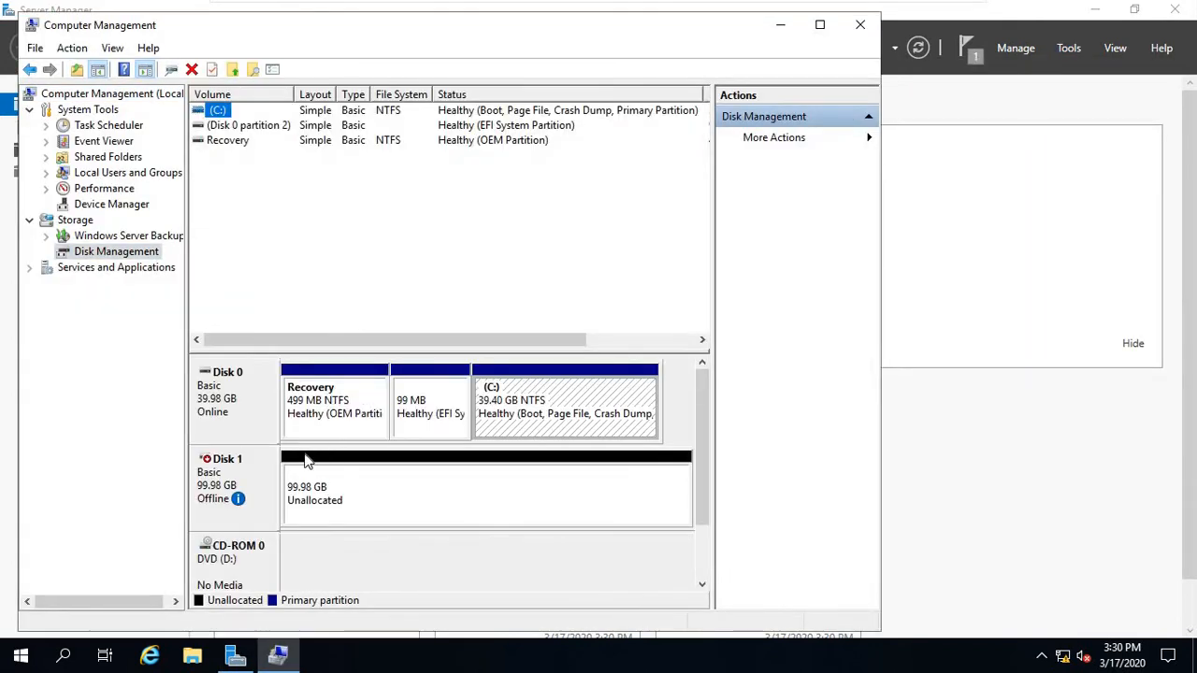
{"action": "right_click", "coordinate": [227, 476]}
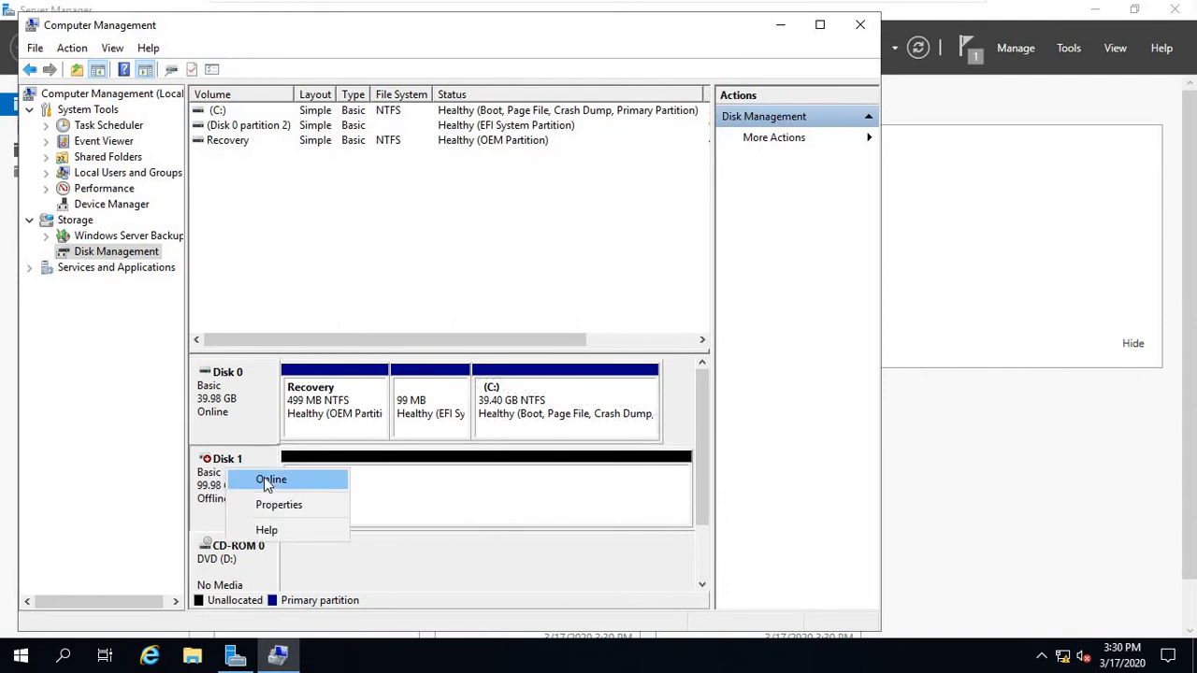
{"action": "left_click", "coordinate": [316, 484]}
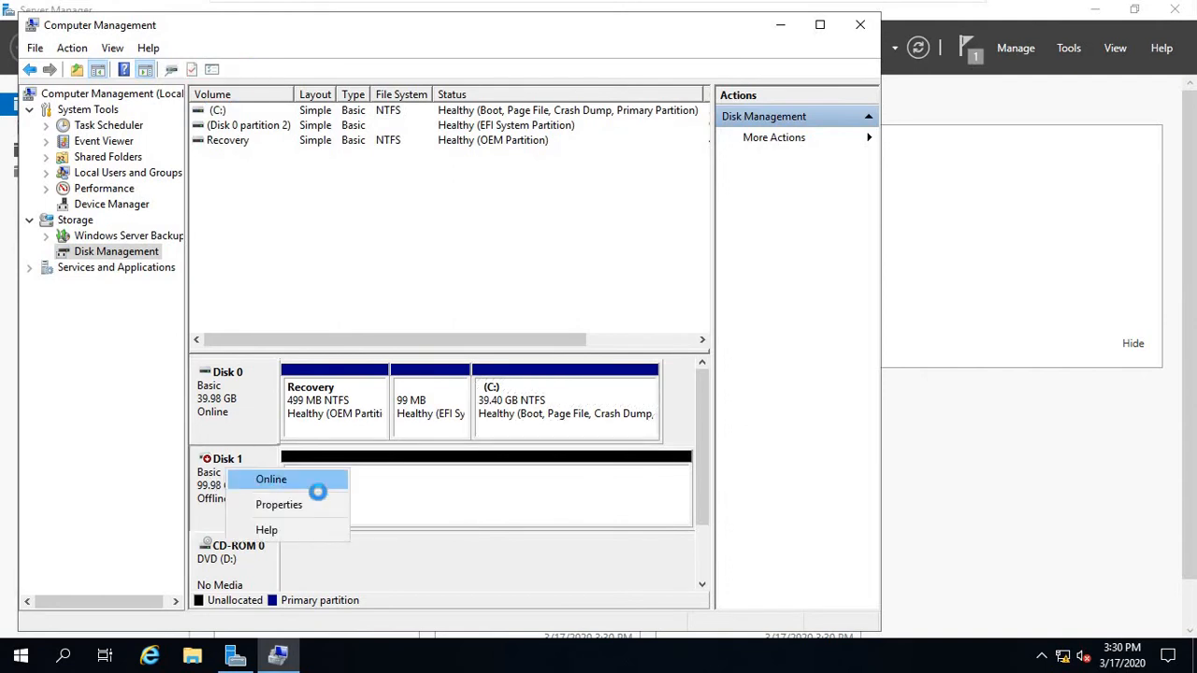
Create a full-size 102382 MB NTFS simple volume on Disk 1 as drive E: labelled Data.
{"action": "right_click", "coordinate": [401, 508]}
{"action": "left_click", "coordinate": [474, 364]}
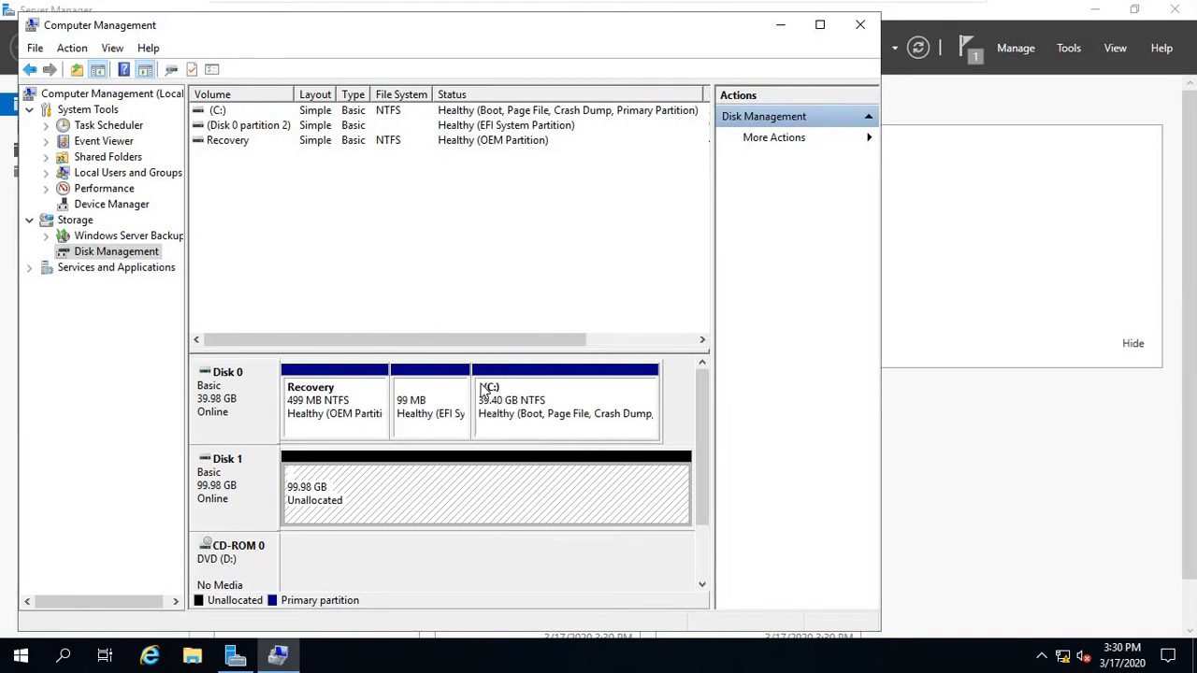
{"action": "left_click", "coordinate": [521, 424]}
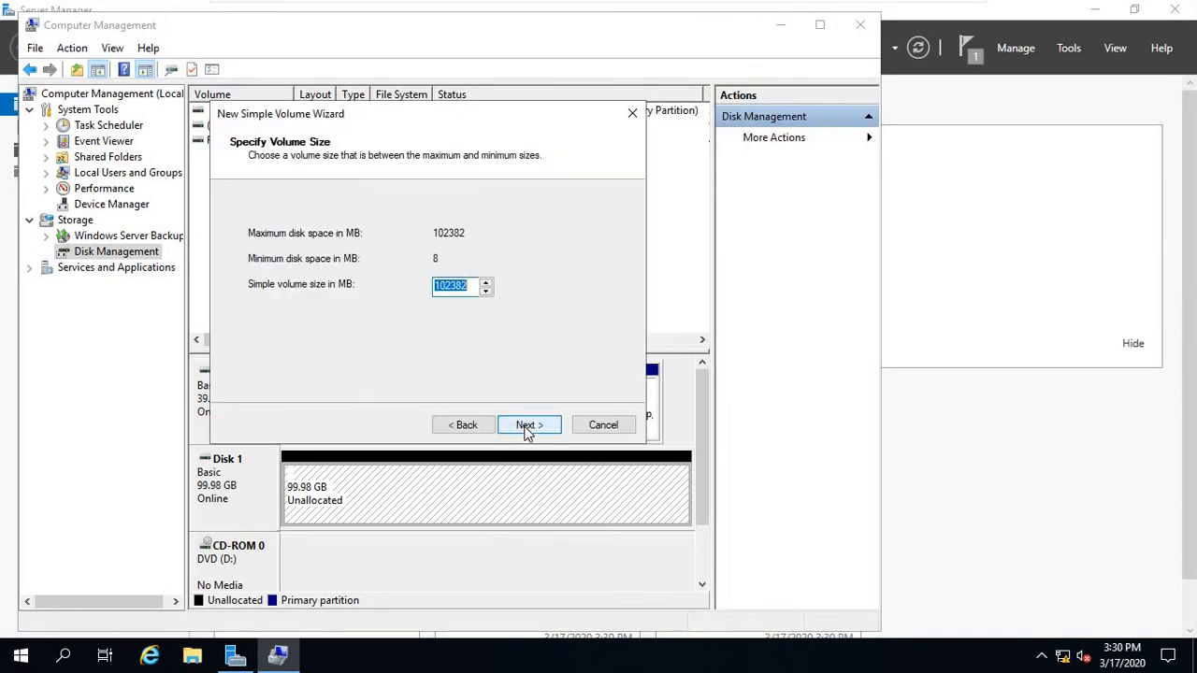
{"action": "left_click", "coordinate": [526, 425]}
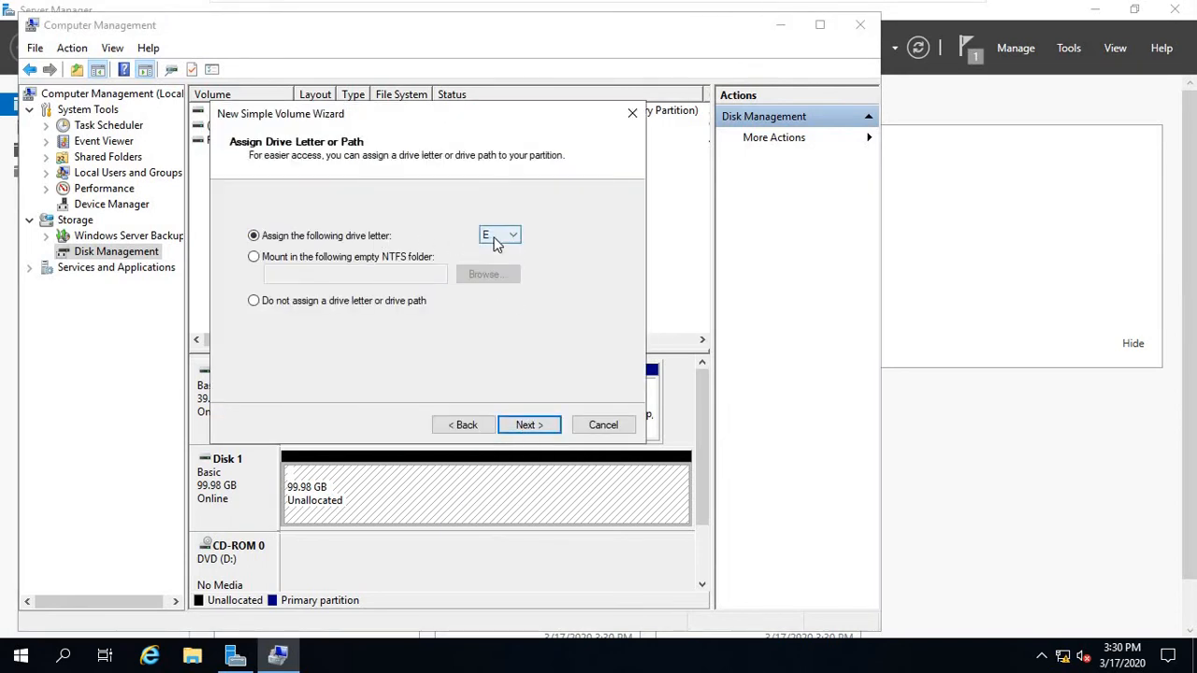
{"action": "left_click", "coordinate": [529, 425]}
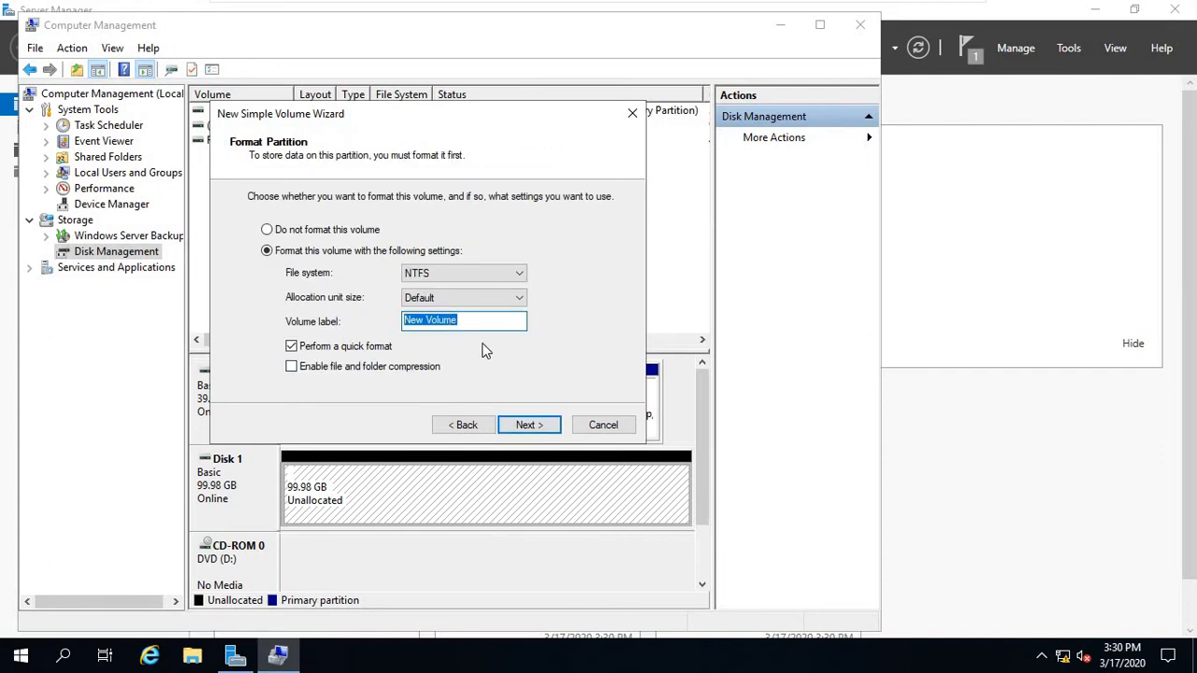
{"action": "type", "text": "Data"}
{"action": "left_click", "coordinate": [516, 421]}
{"action": "key", "text": "Return"}
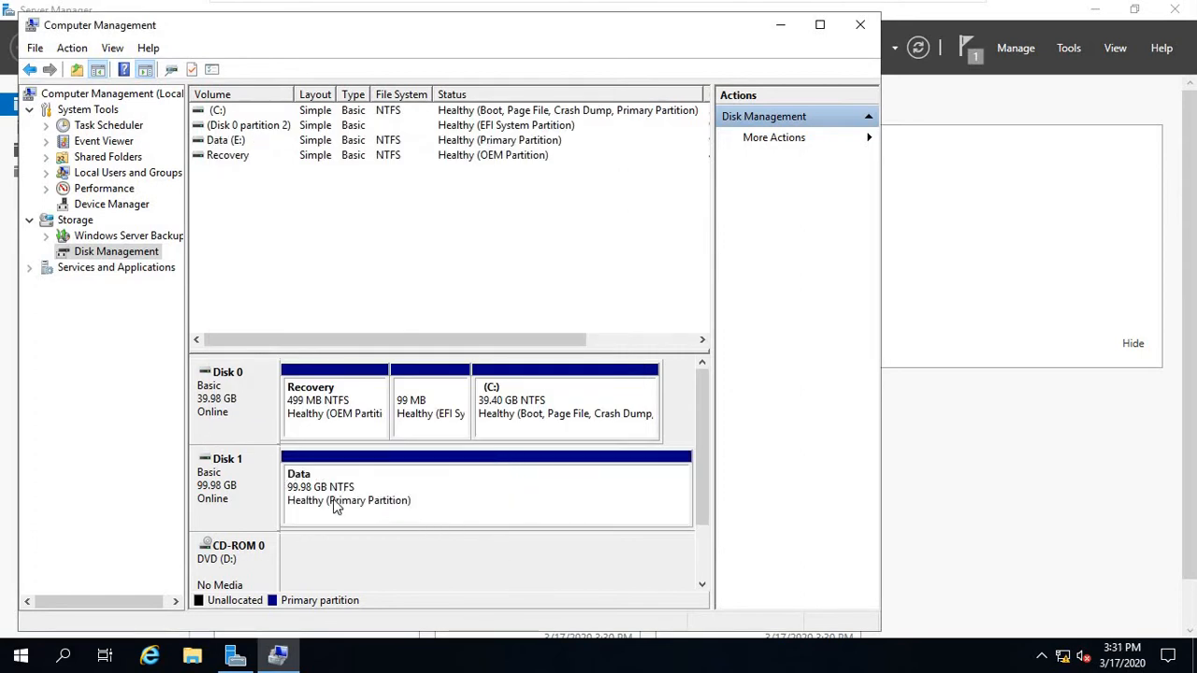
Close Computer Management and open the Data (E:) drive in a maximized File Explorer.
{"action": "left_click", "coordinate": [860, 24]}
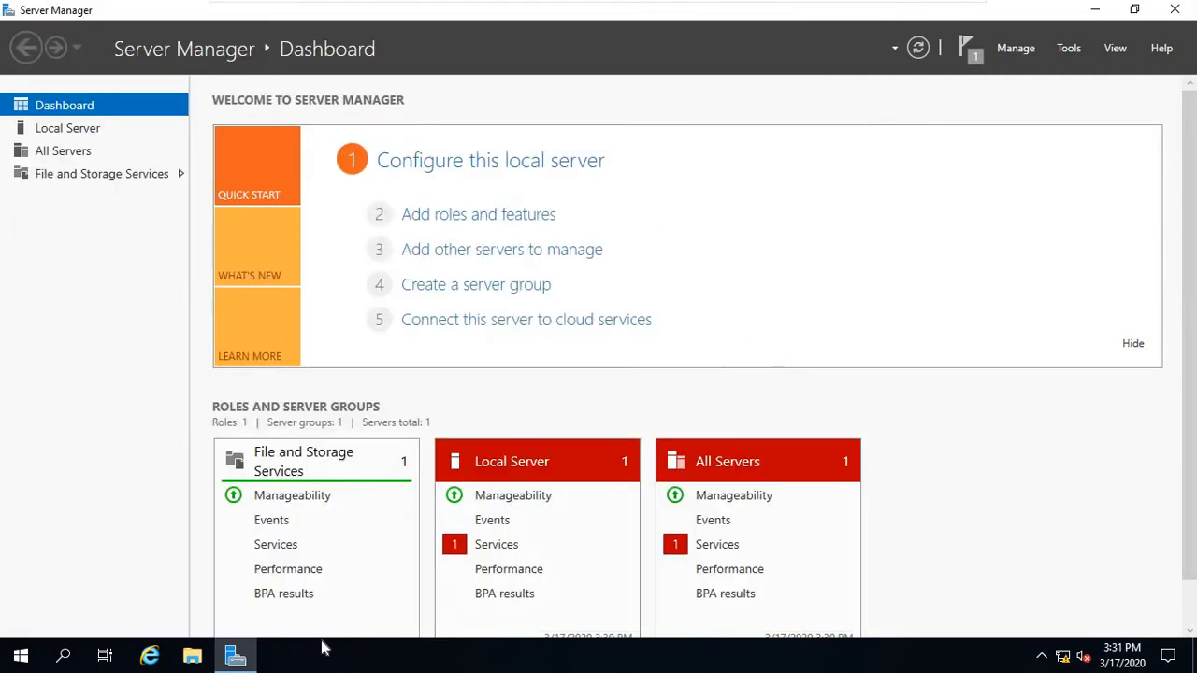
{"action": "left_click", "coordinate": [193, 658]}
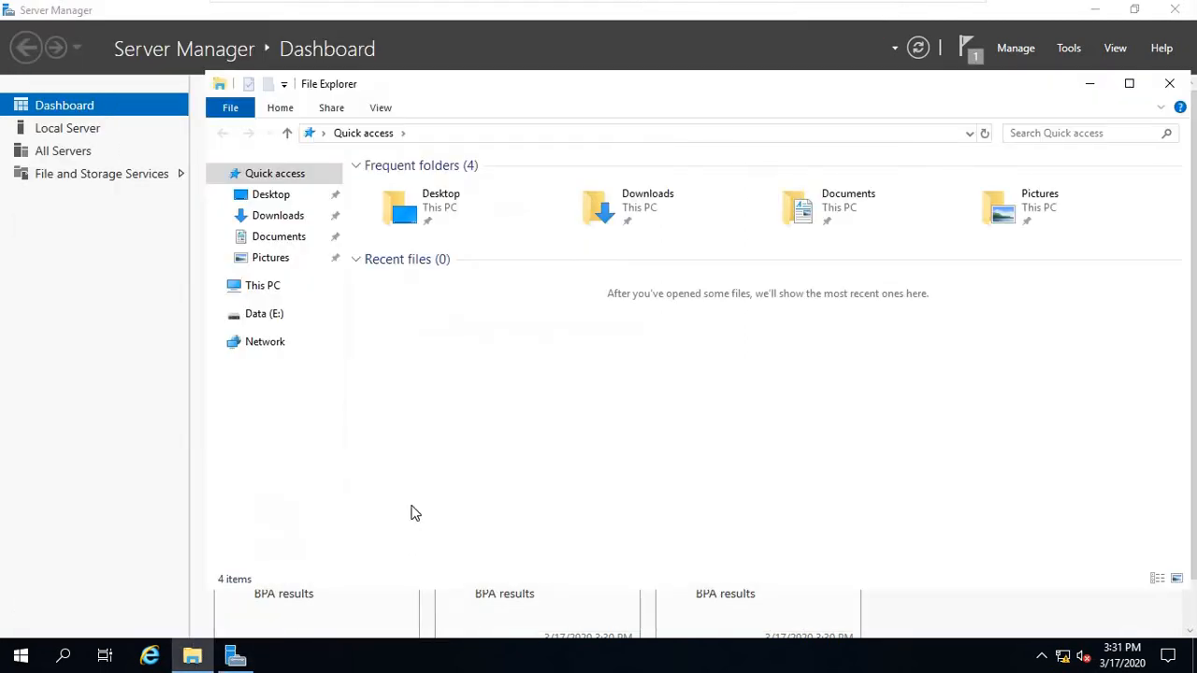
{"action": "double_click", "coordinate": [495, 101]}
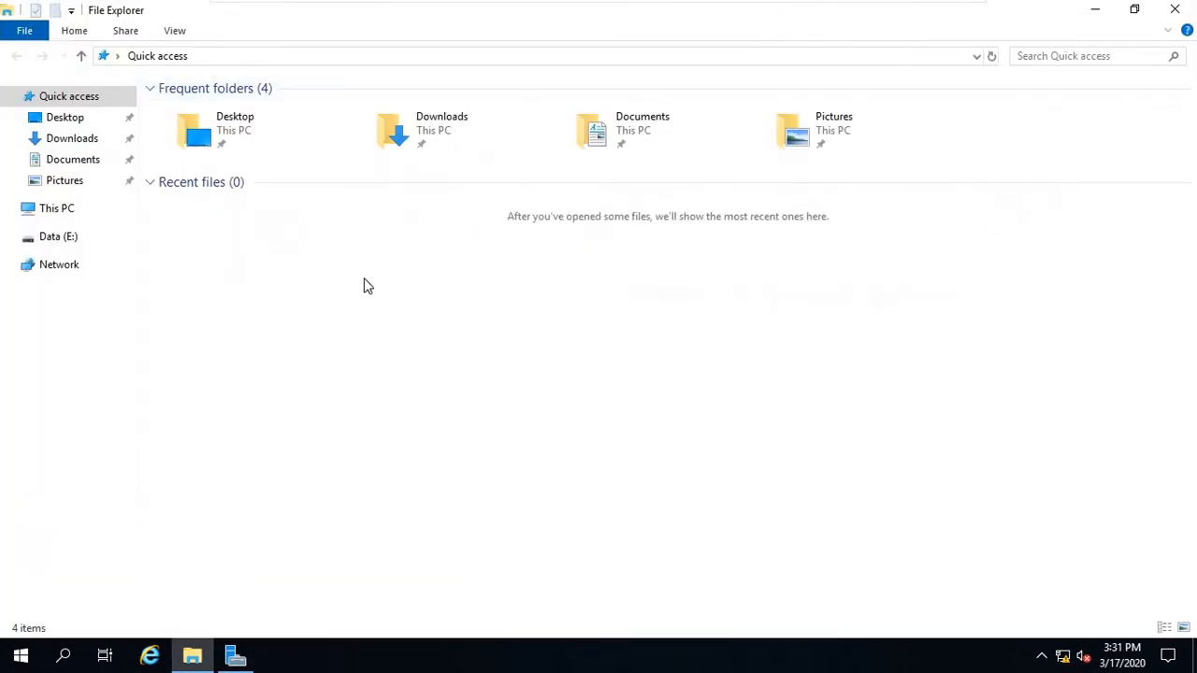
{"action": "left_click", "coordinate": [66, 236]}
{"action": "left_click", "coordinate": [56, 208]}
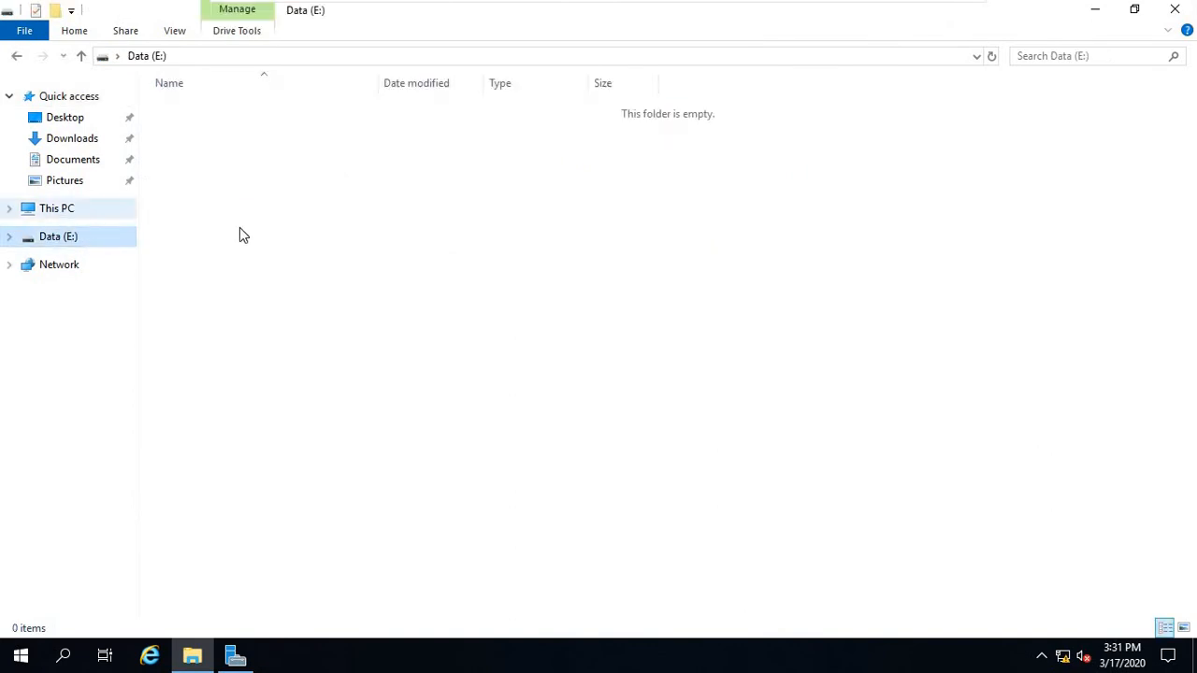
{"action": "double_click", "coordinate": [671, 266]}
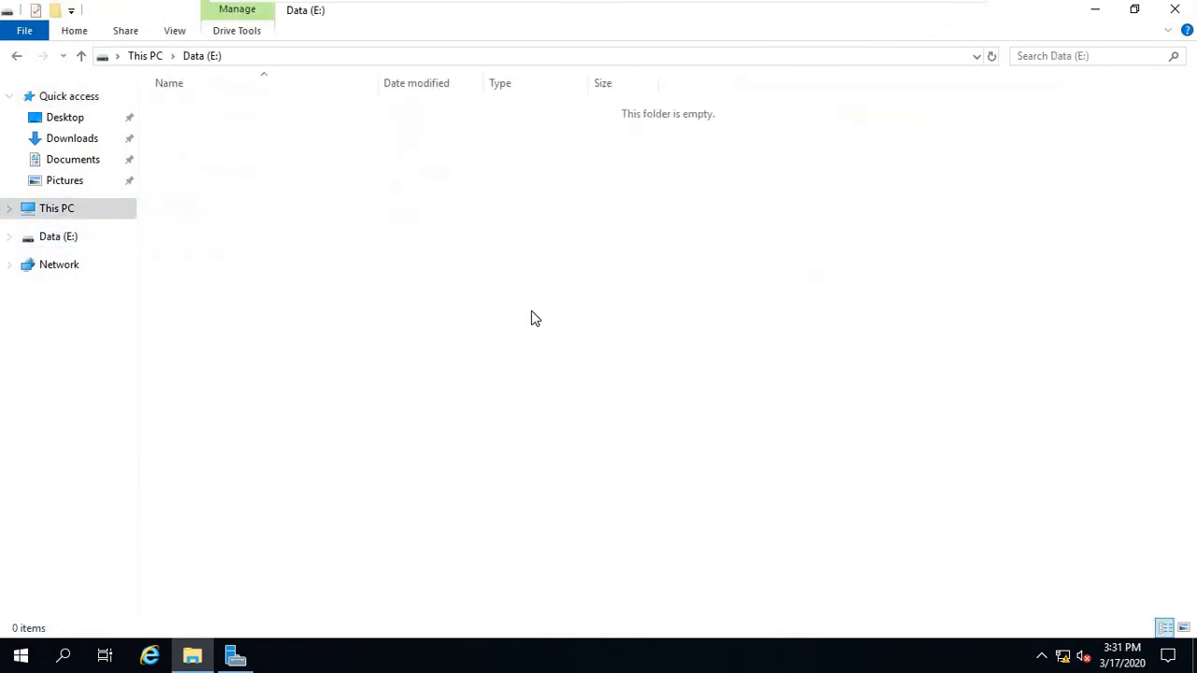
Create a folder named UserData on Data (E:) and open it.
{"action": "right_click", "coordinate": [500, 271]}
{"action": "mouse_move", "coordinate": [589, 465]}
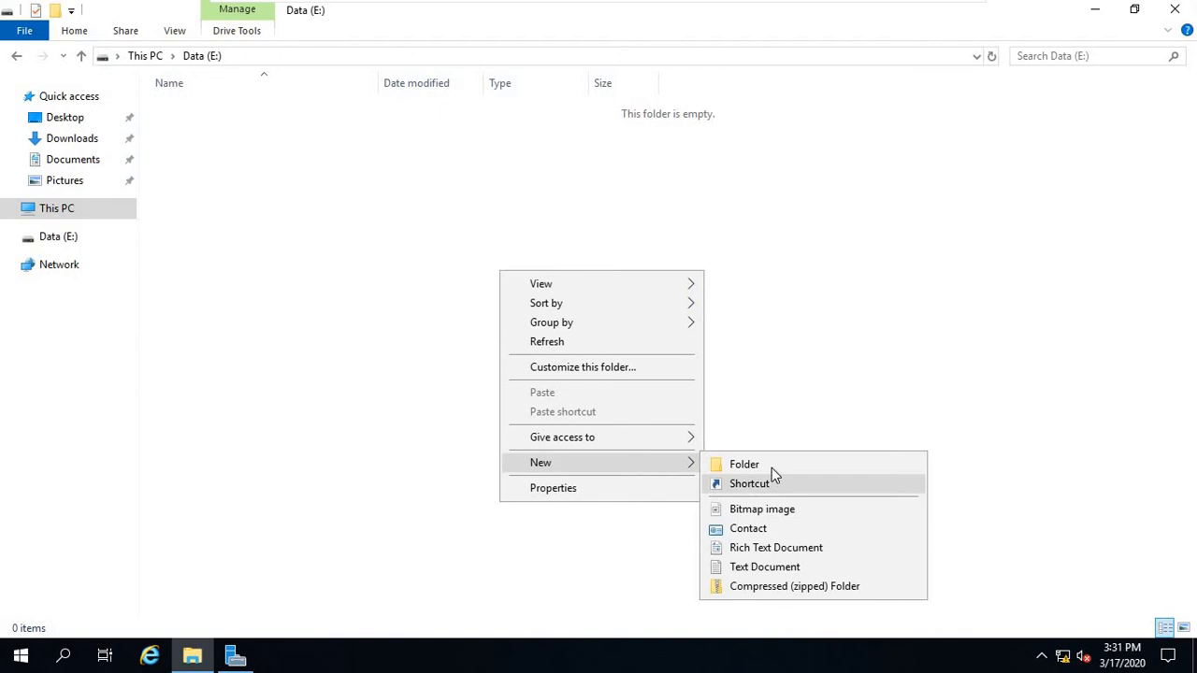
{"action": "left_click", "coordinate": [770, 464]}
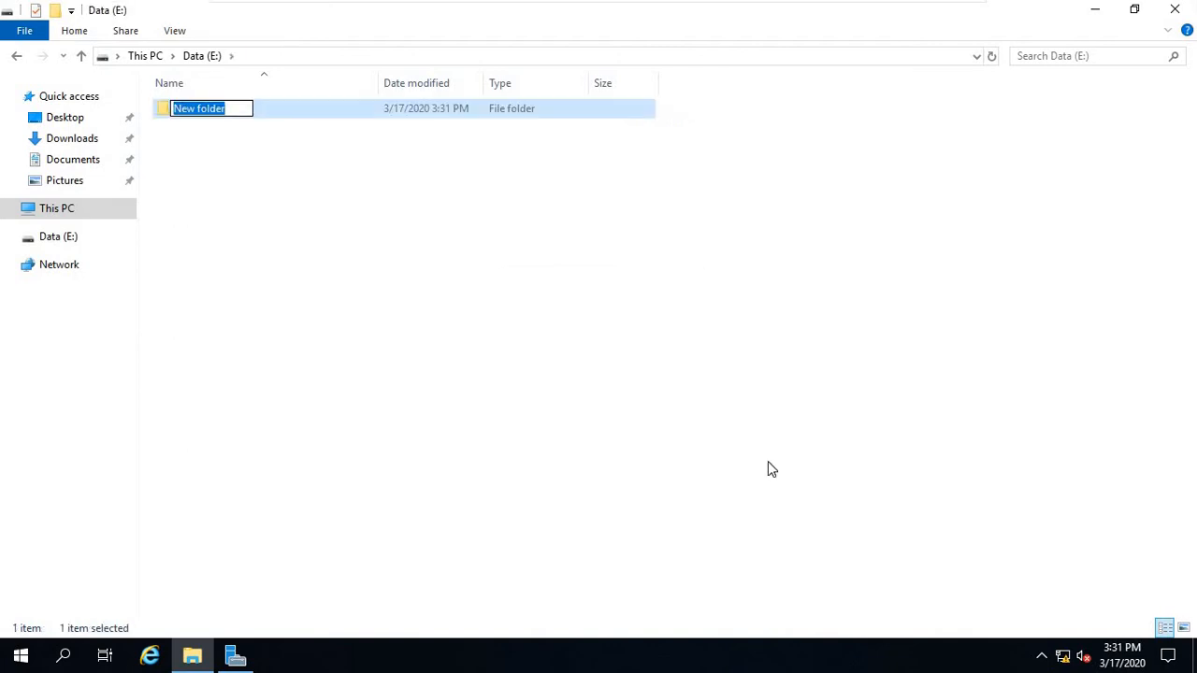
{"action": "type", "text": "UserData"}
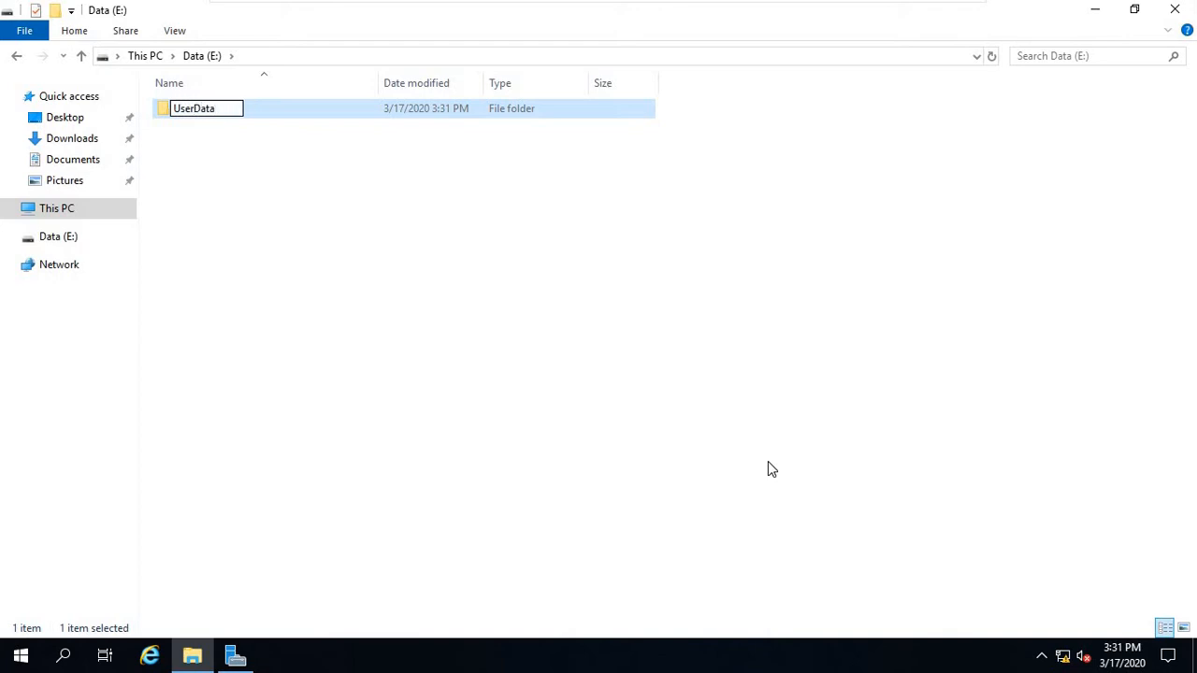
{"action": "key", "text": "Return"}
{"action": "key", "text": "Return"}
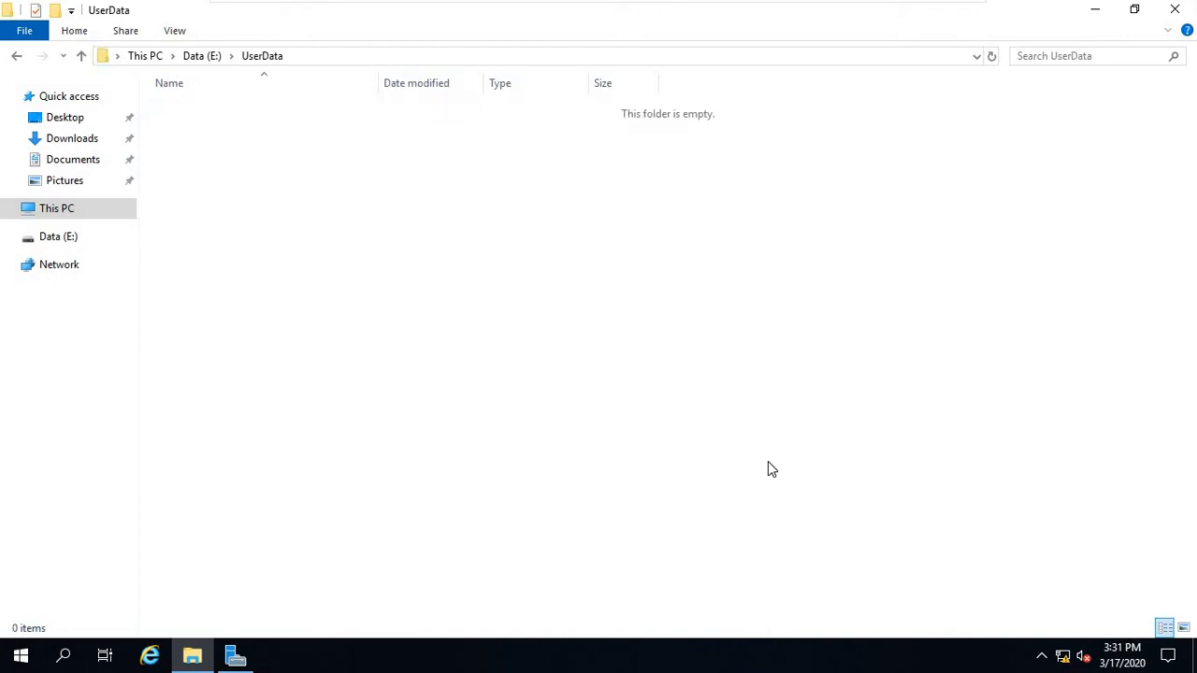
Create the subfolders user1, user2 and Public inside UserData.
{"action": "right_click", "coordinate": [379, 256]}
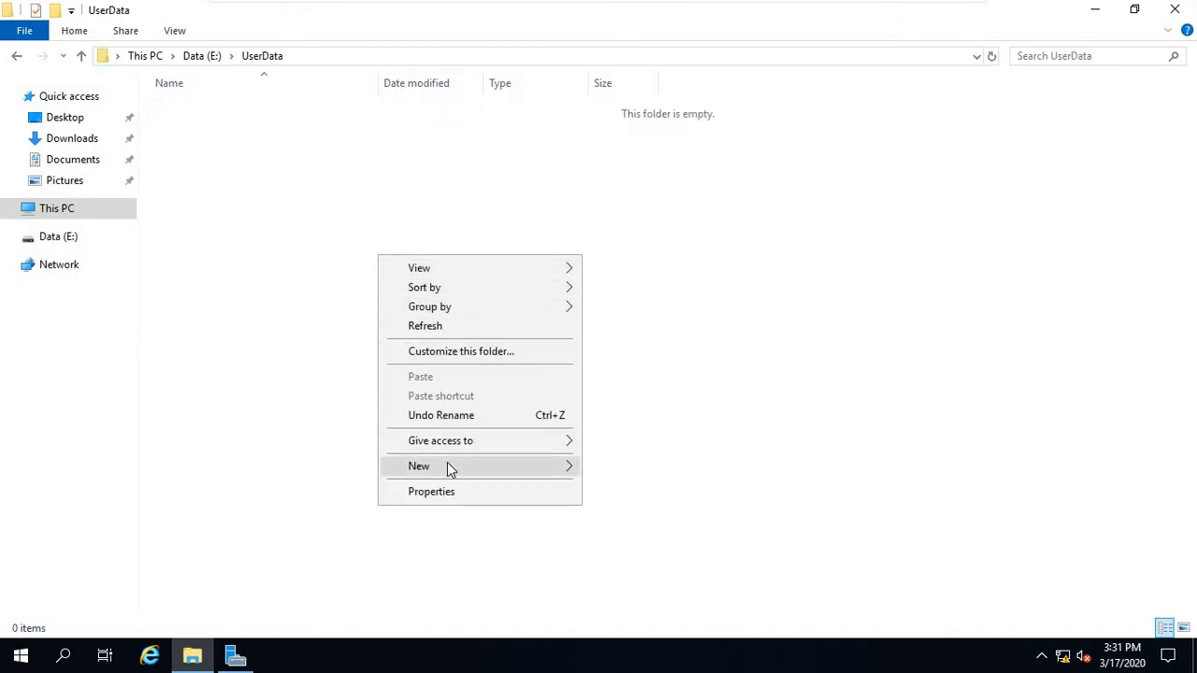
{"action": "mouse_move", "coordinate": [566, 480]}
{"action": "left_click", "coordinate": [605, 470]}
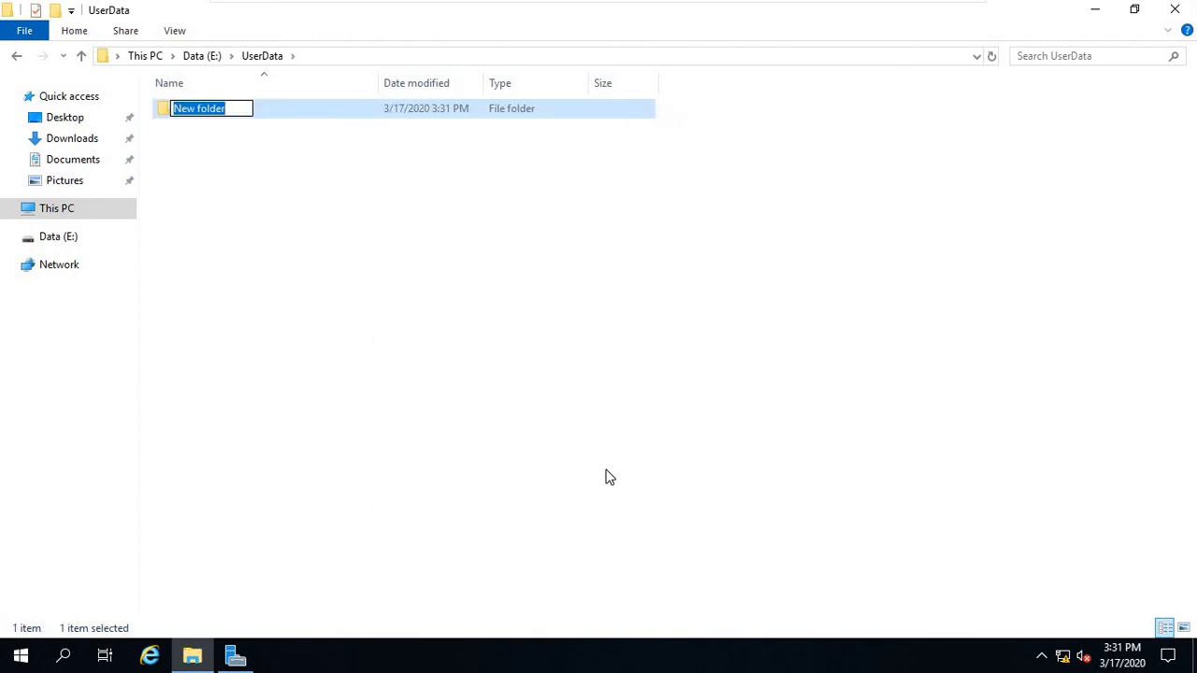
{"action": "type", "text": "user"}
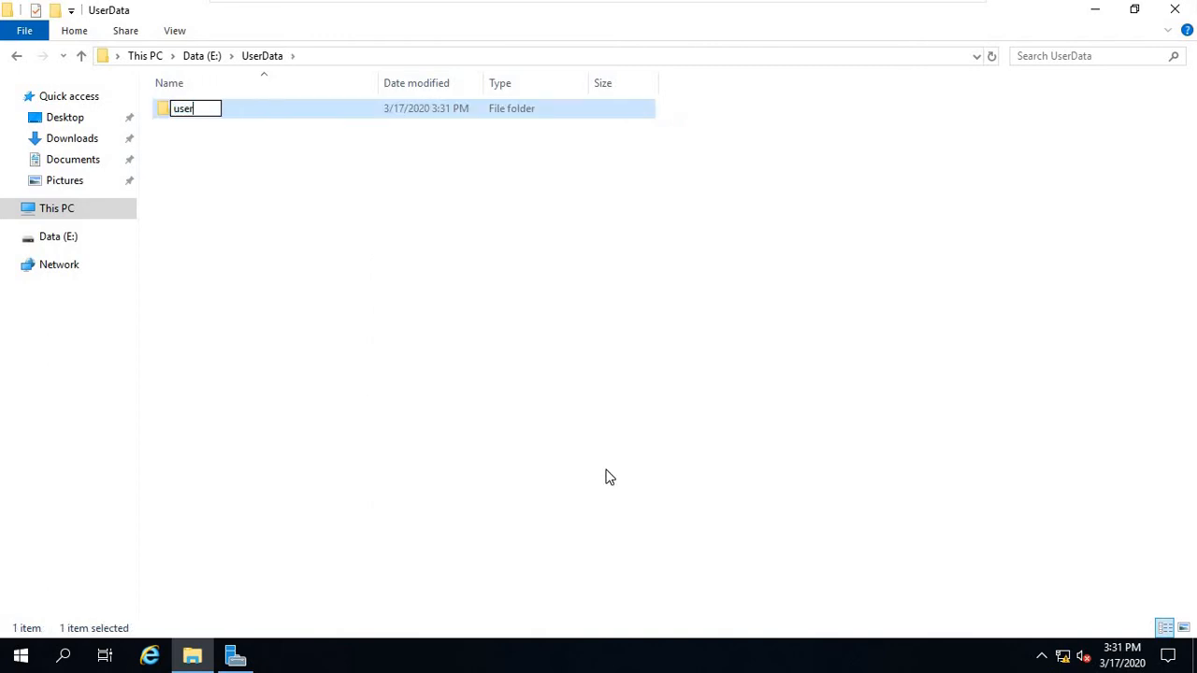
{"action": "type", "text": "1"}
{"action": "key", "text": "Return"}
{"action": "right_click", "coordinate": [564, 307]}
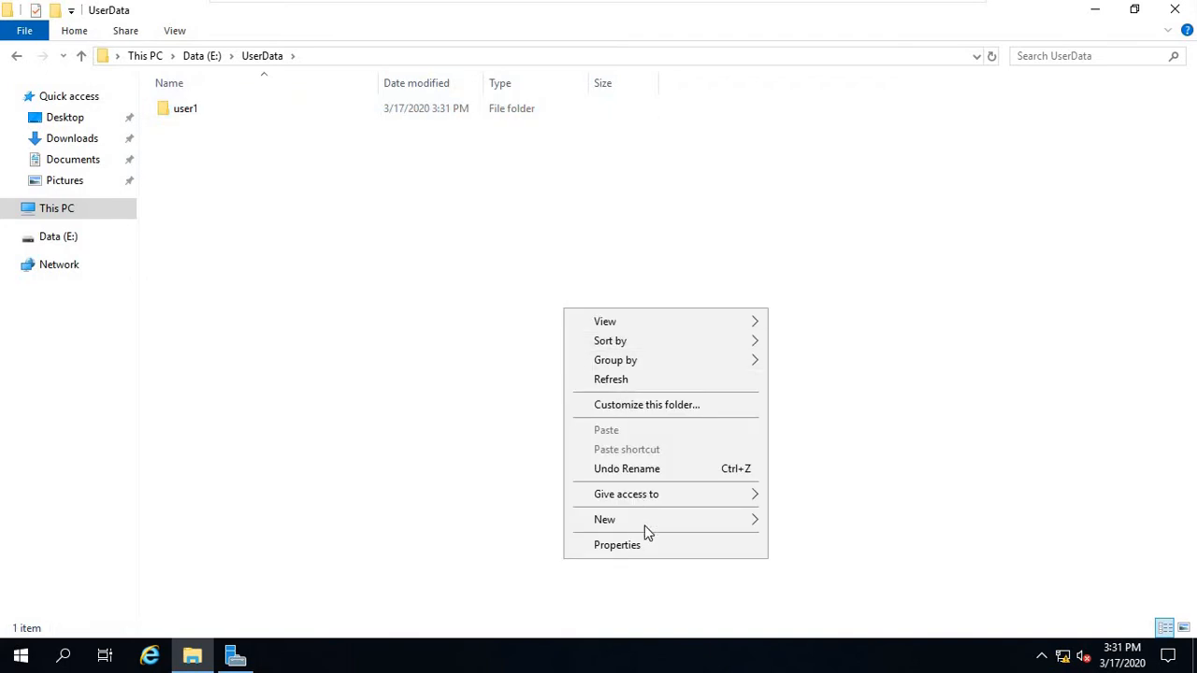
{"action": "mouse_move", "coordinate": [659, 519]}
{"action": "left_click", "coordinate": [808, 522]}
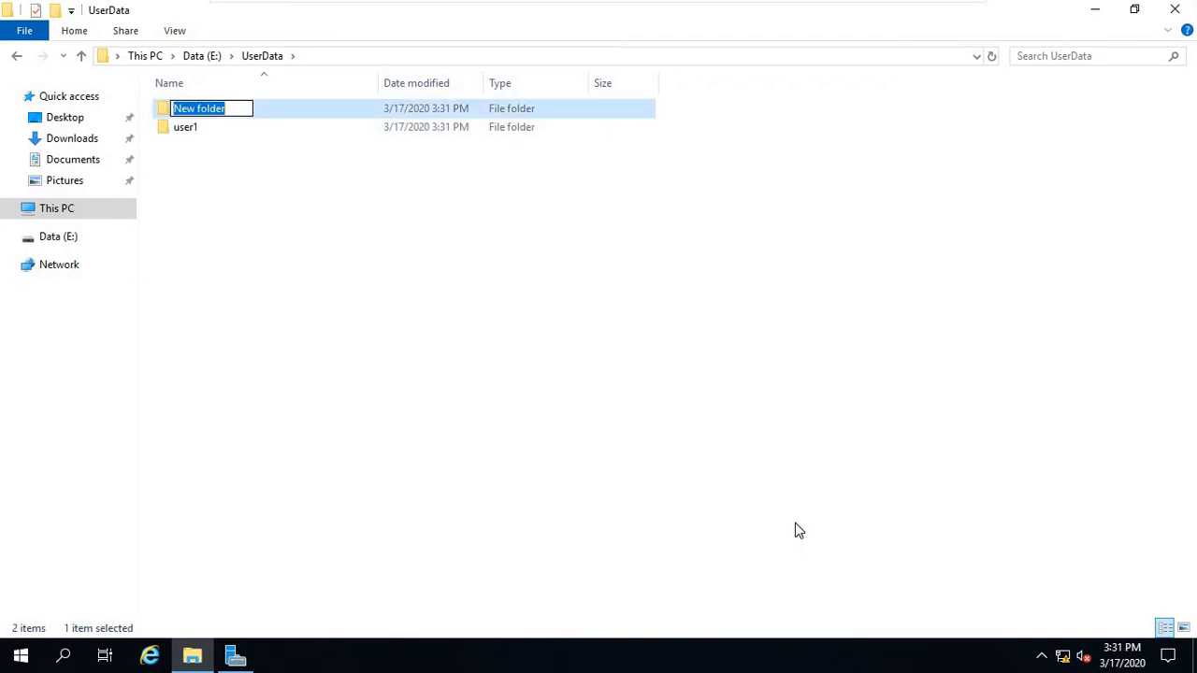
{"action": "type", "text": "user2"}
{"action": "key", "text": "Return"}
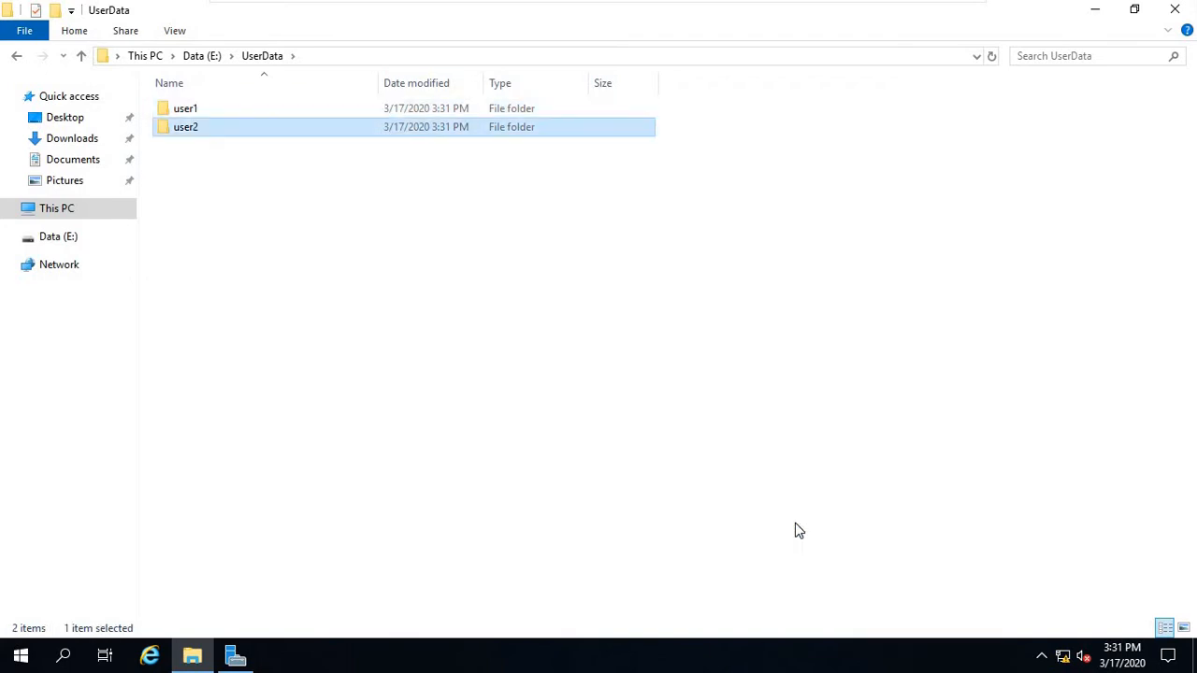
{"action": "right_click", "coordinate": [270, 352]}
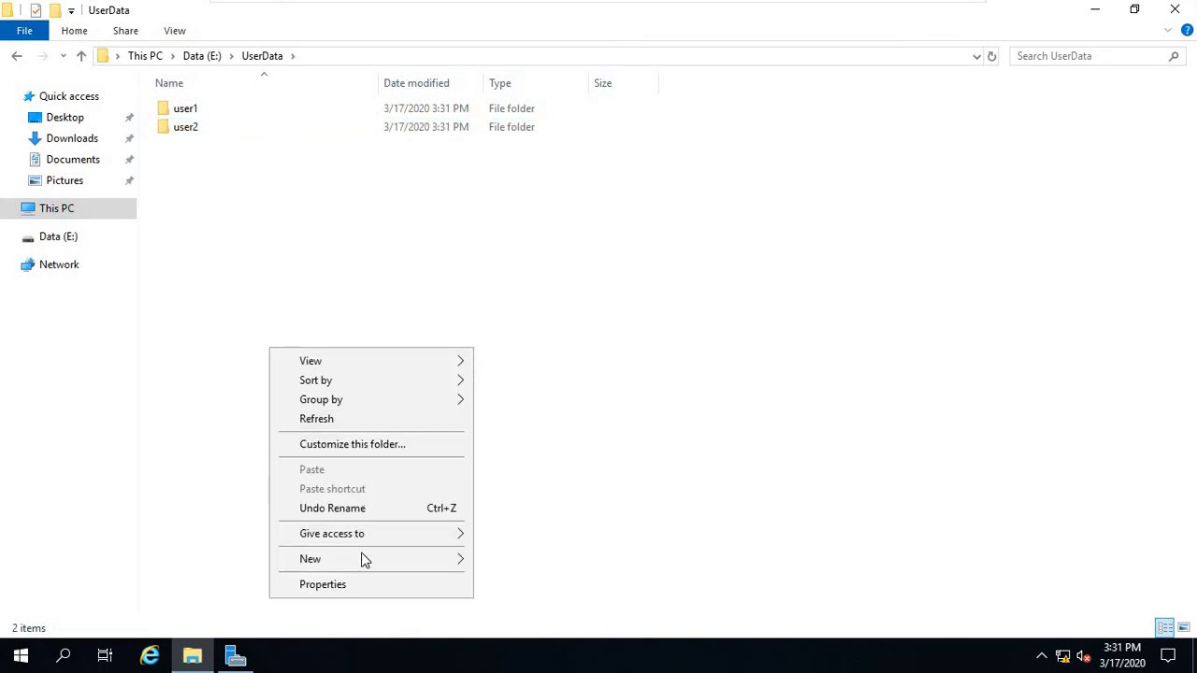
{"action": "mouse_move", "coordinate": [361, 558]}
{"action": "left_click", "coordinate": [526, 436]}
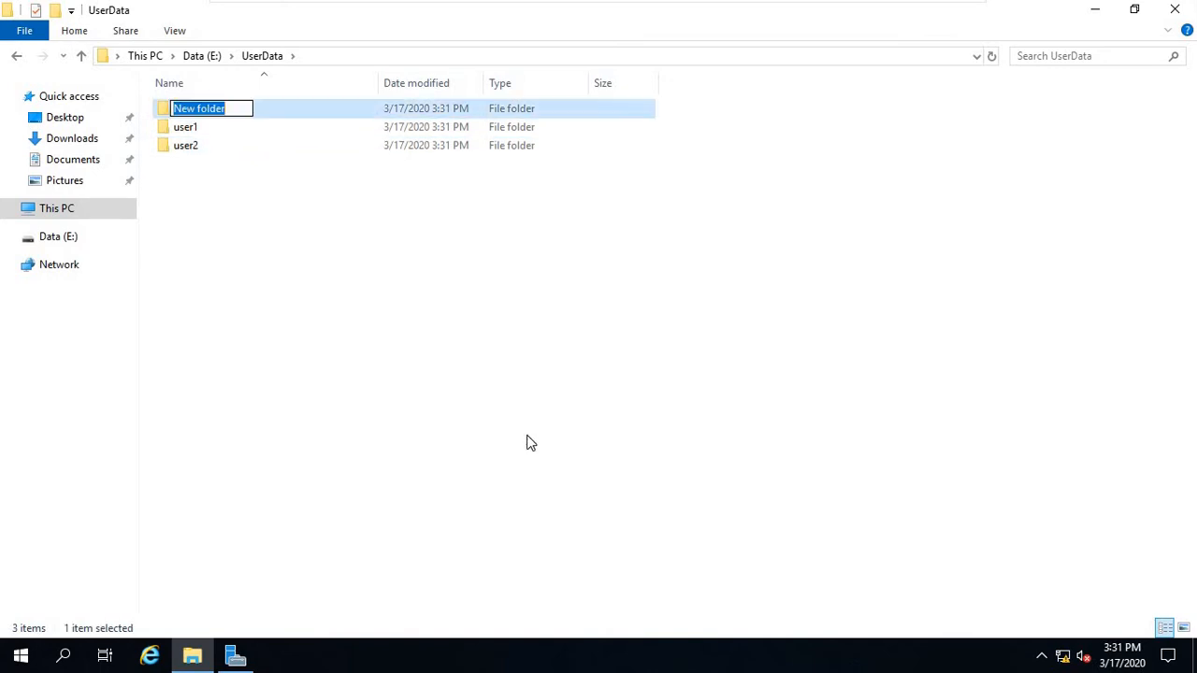
{"action": "type", "text": "Pub"}
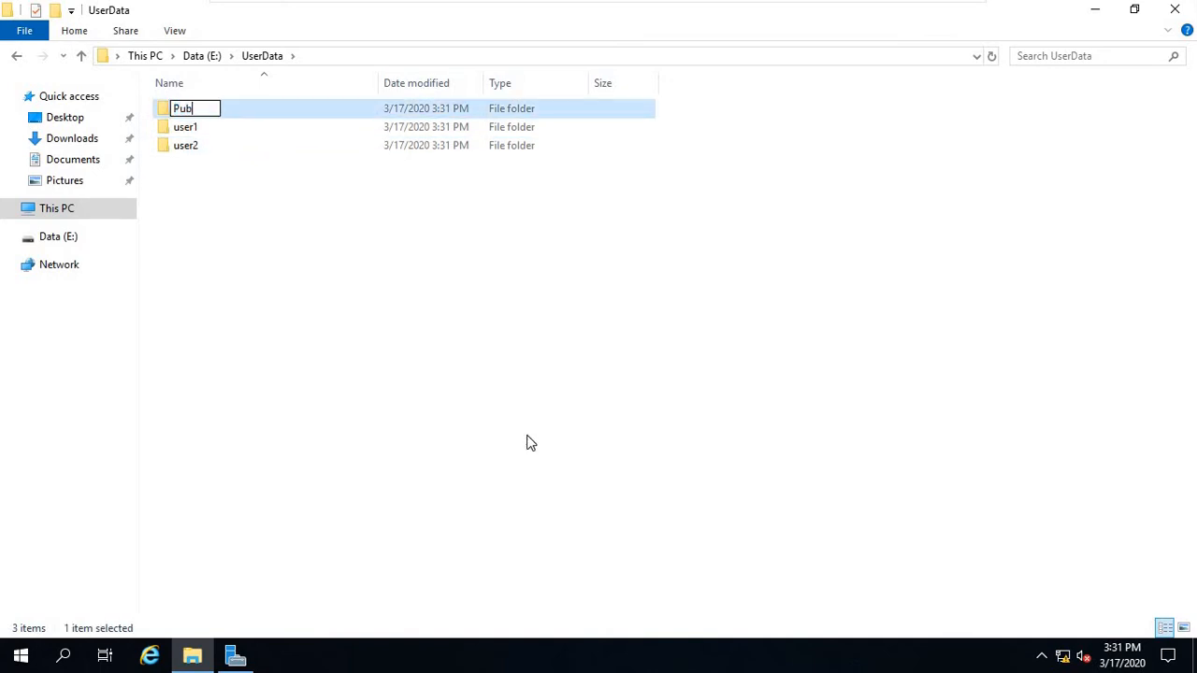
{"action": "type", "text": "lic"}
{"action": "key", "text": "Return"}
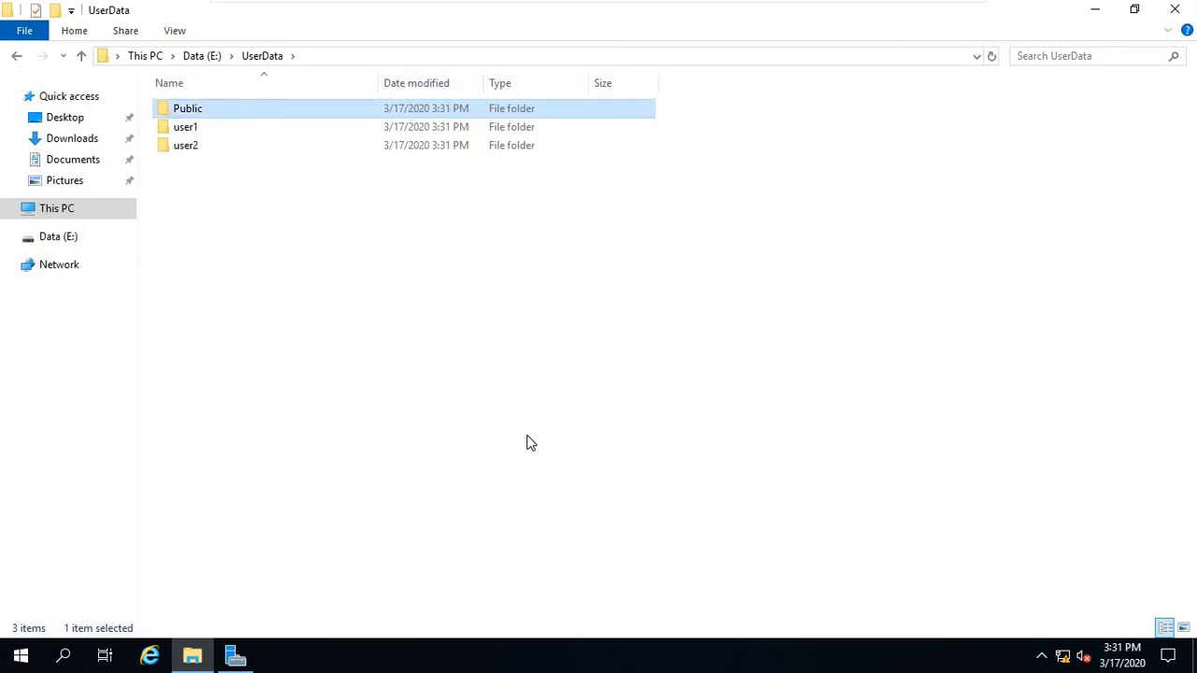
Minimize File Explorer, open DFS Management and start a New Namespace from the Namespaces node.
{"action": "left_click", "coordinate": [1098, 14]}
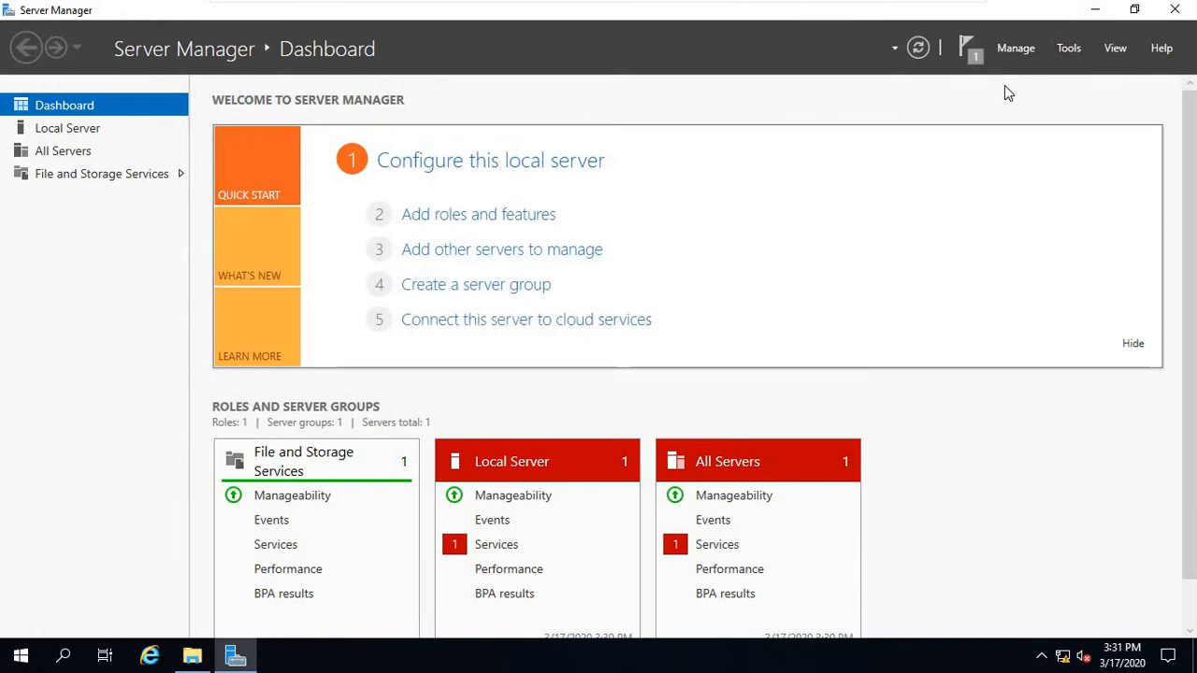
{"action": "left_click", "coordinate": [1069, 51]}
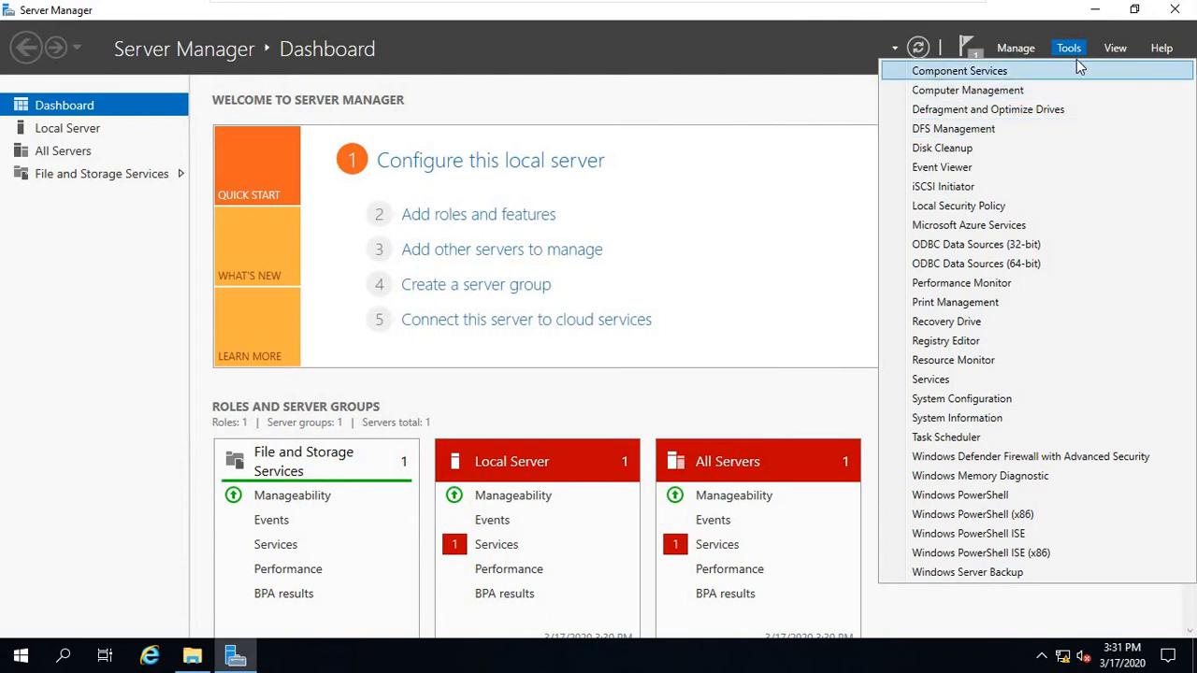
{"action": "left_click", "coordinate": [960, 131]}
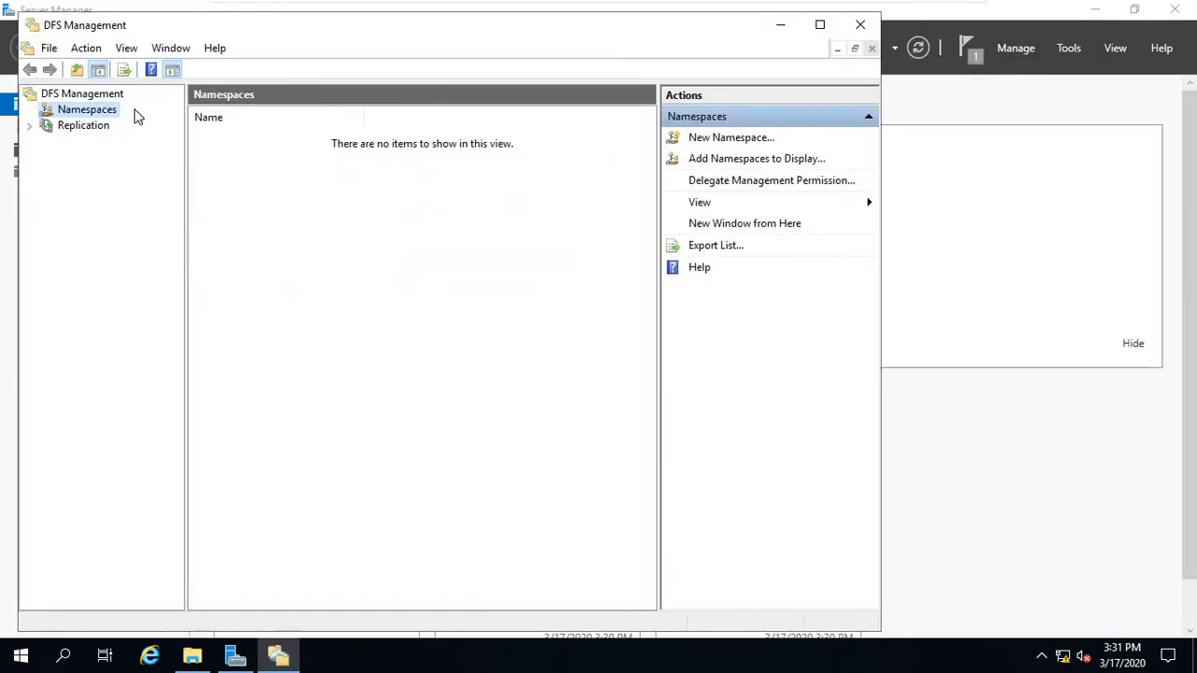
{"action": "right_click", "coordinate": [91, 110]}
{"action": "left_click", "coordinate": [61, 145]}
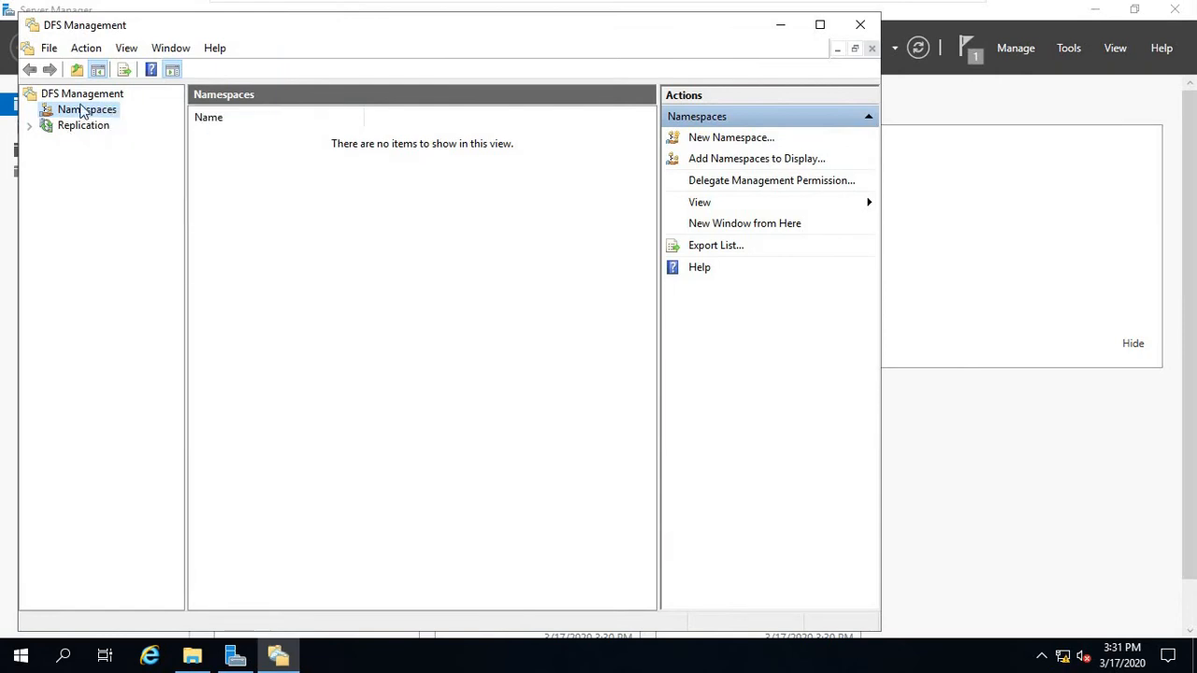
{"action": "right_click", "coordinate": [108, 116]}
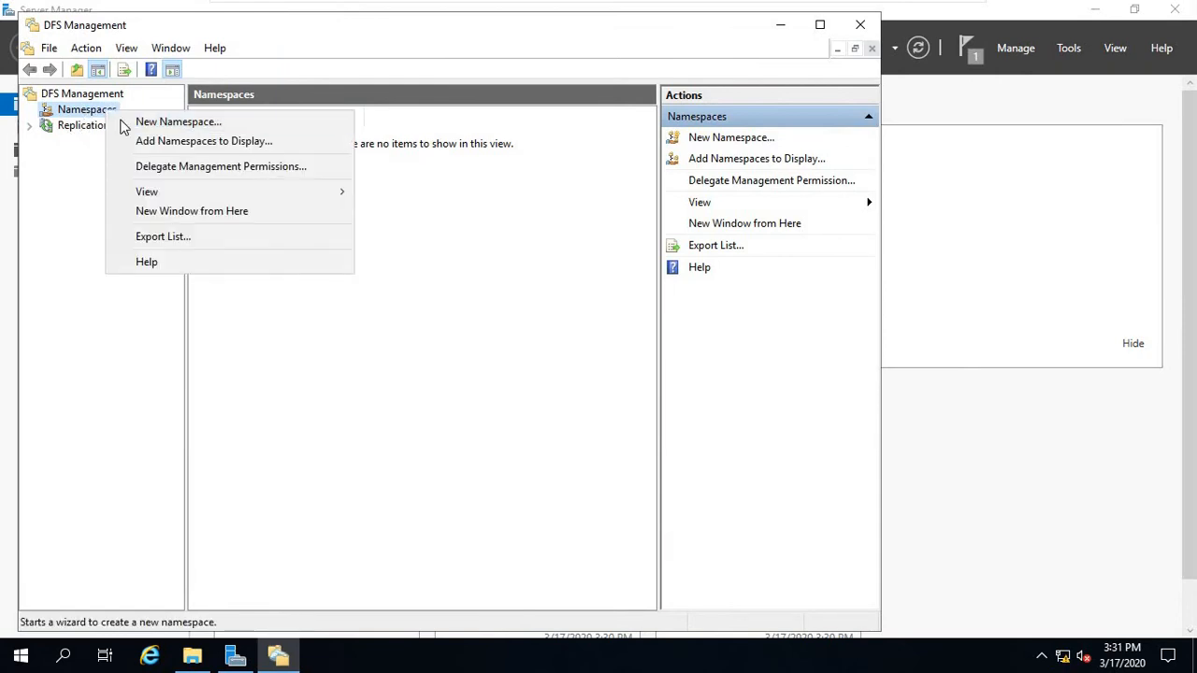
{"action": "left_click", "coordinate": [131, 122]}
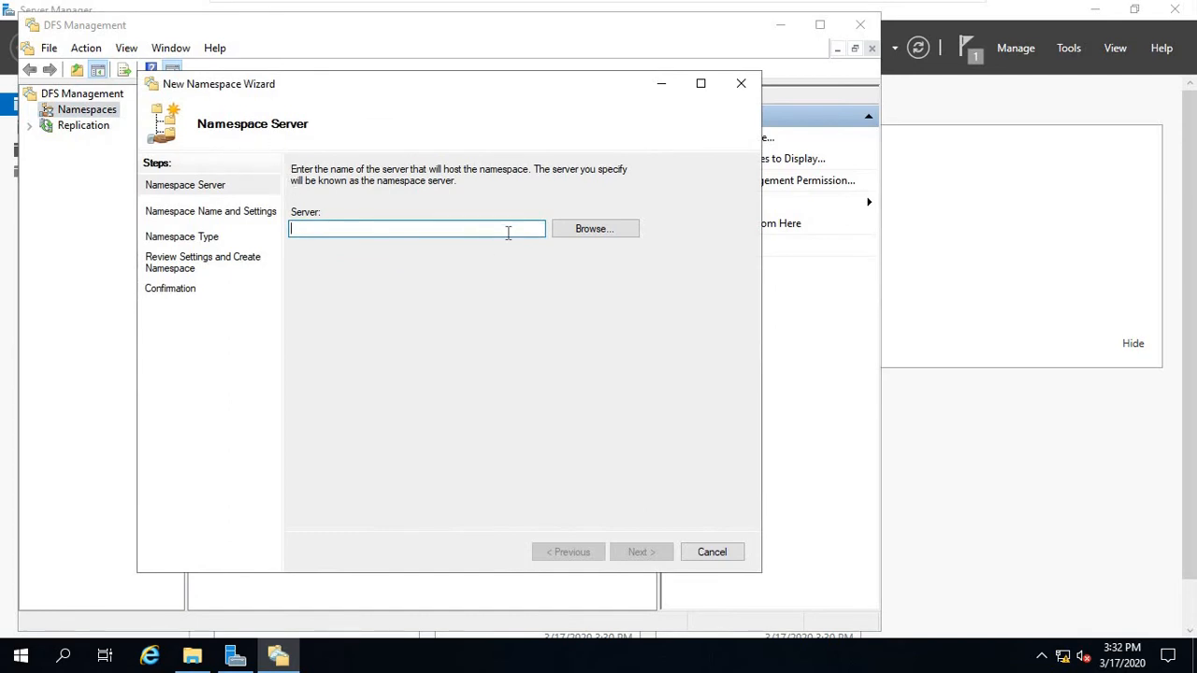
Look up 'server' and choose SERVER-FS1 as the namespace server, then advance to naming.
{"action": "left_click", "coordinate": [581, 236]}
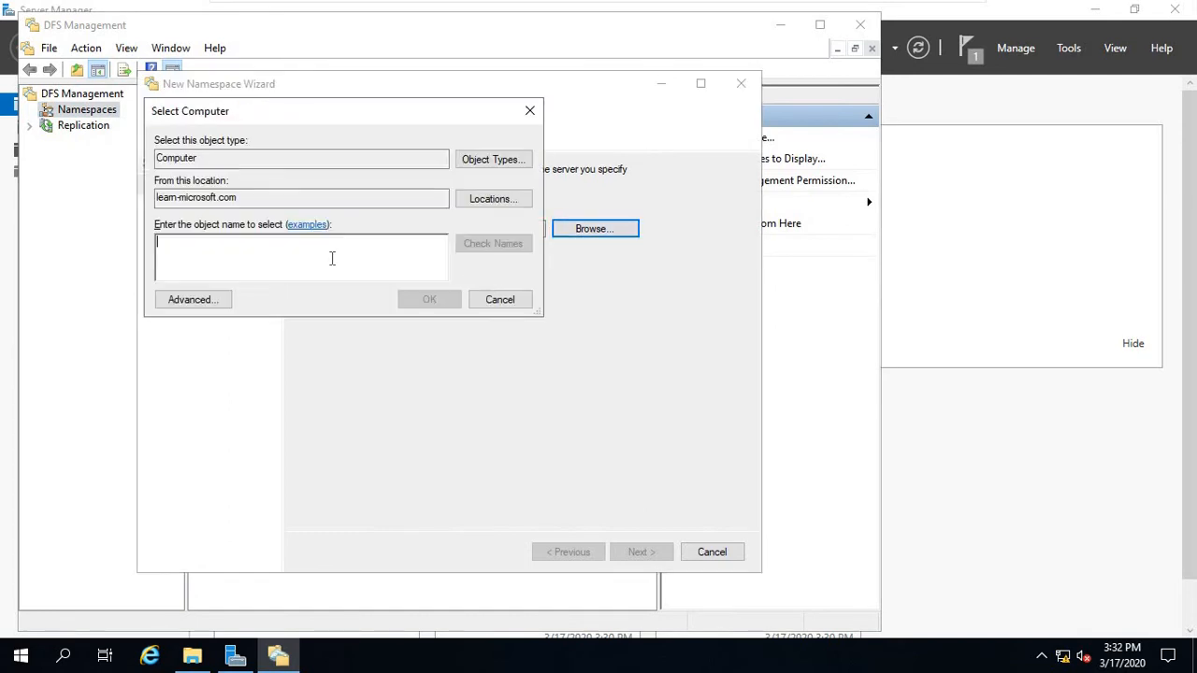
{"action": "type", "text": "serv"}
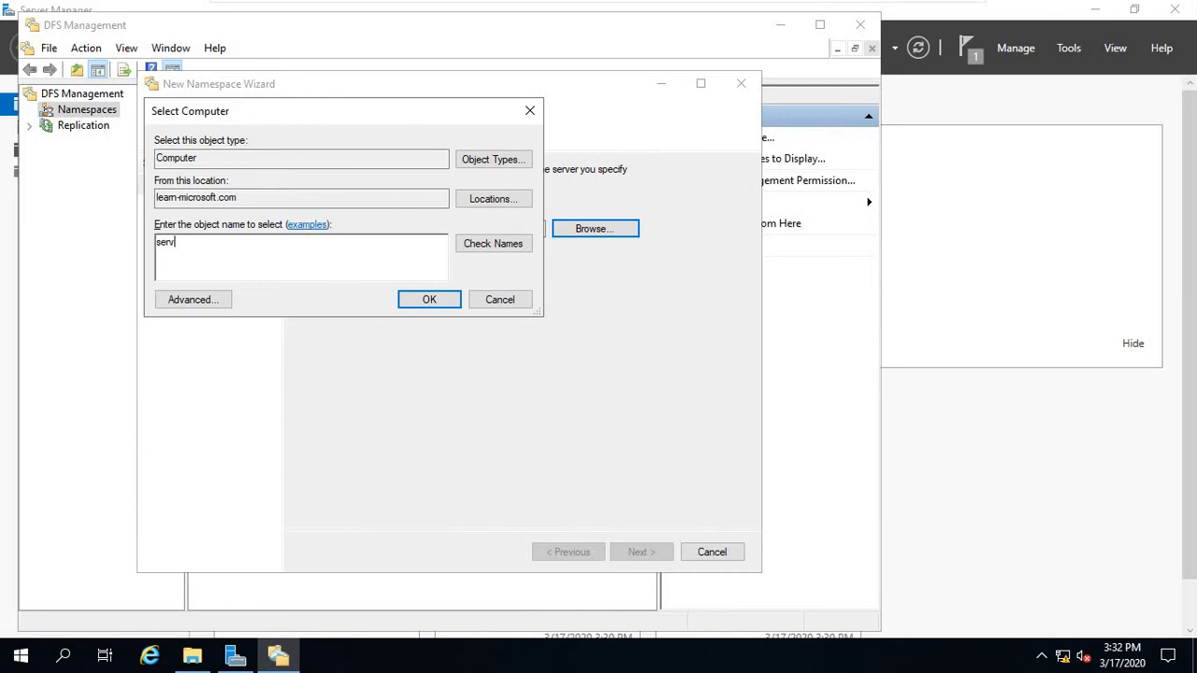
{"action": "type", "text": "er"}
{"action": "left_click", "coordinate": [481, 248]}
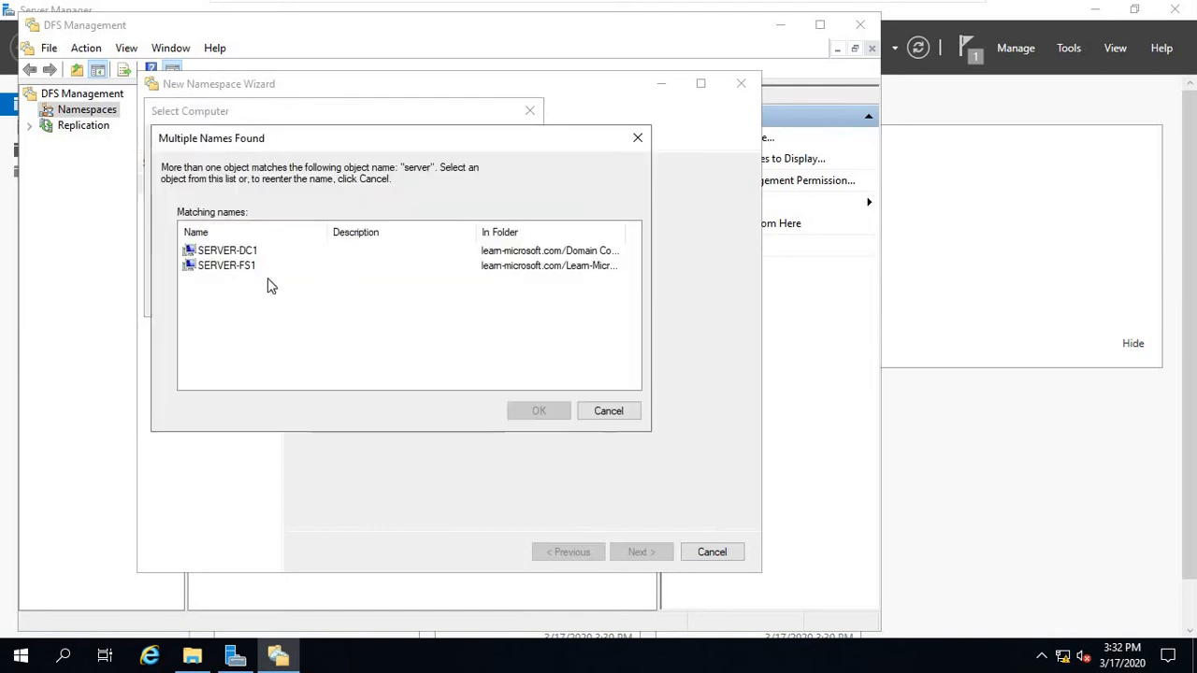
{"action": "left_click", "coordinate": [217, 252]}
{"action": "left_click", "coordinate": [228, 266]}
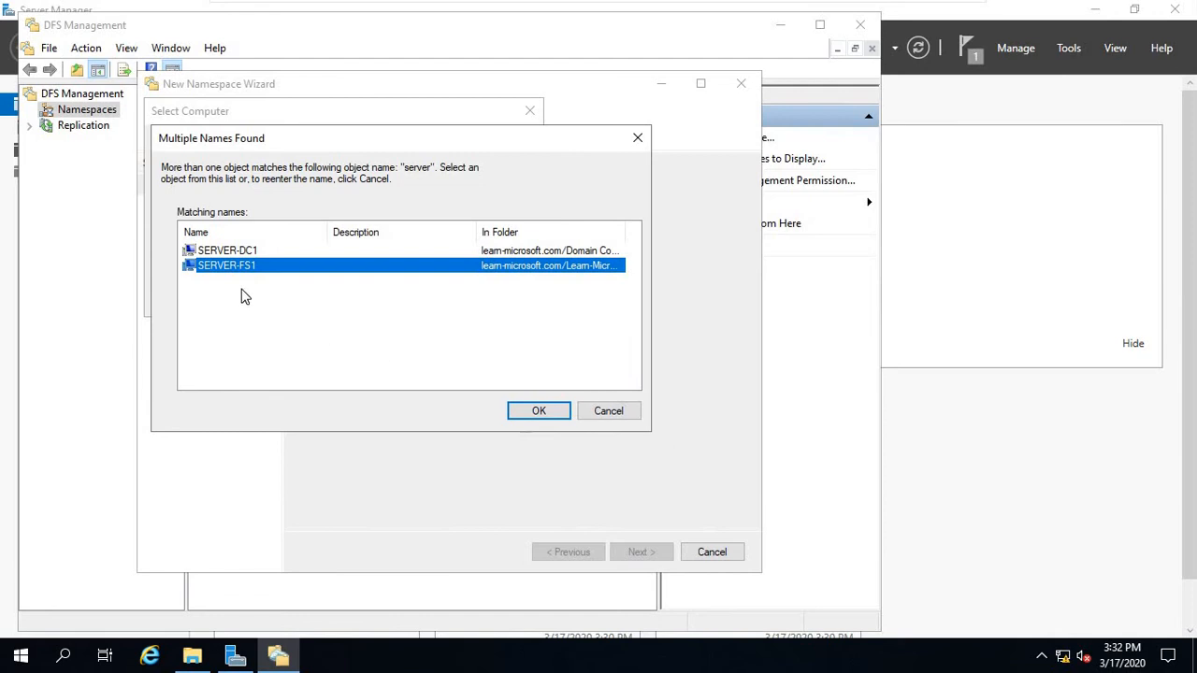
{"action": "left_click", "coordinate": [249, 251]}
{"action": "left_click", "coordinate": [231, 269]}
{"action": "left_click", "coordinate": [526, 413]}
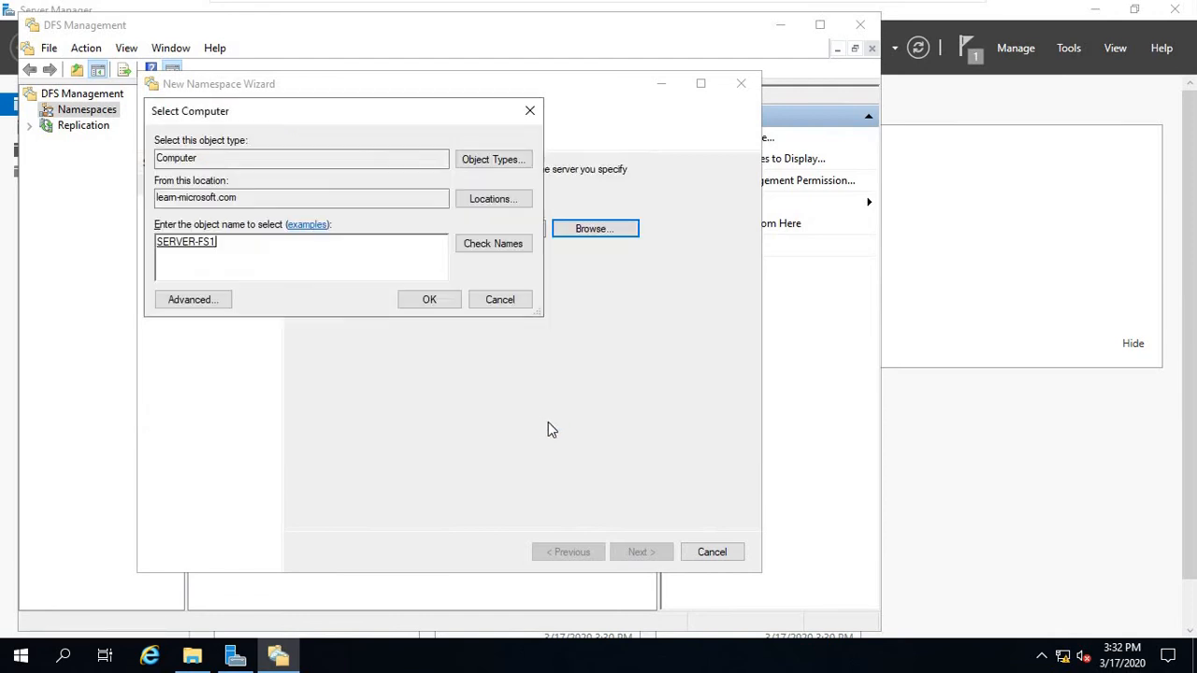
{"action": "left_click", "coordinate": [412, 301]}
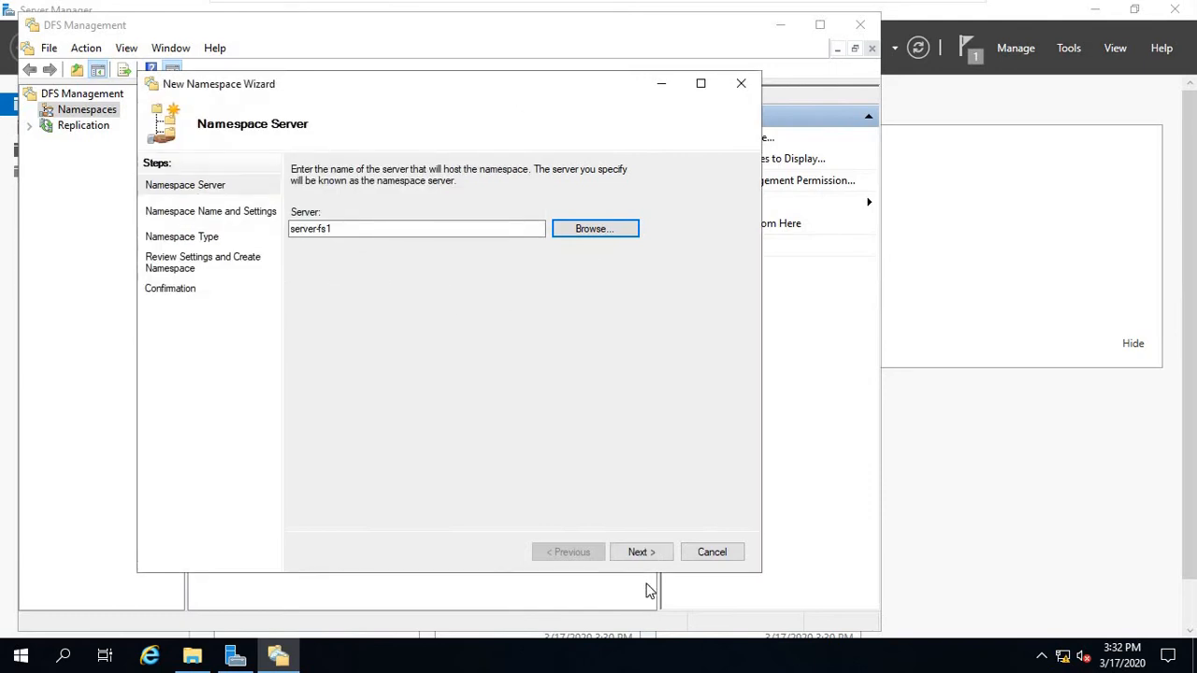
{"action": "left_click", "coordinate": [642, 554]}
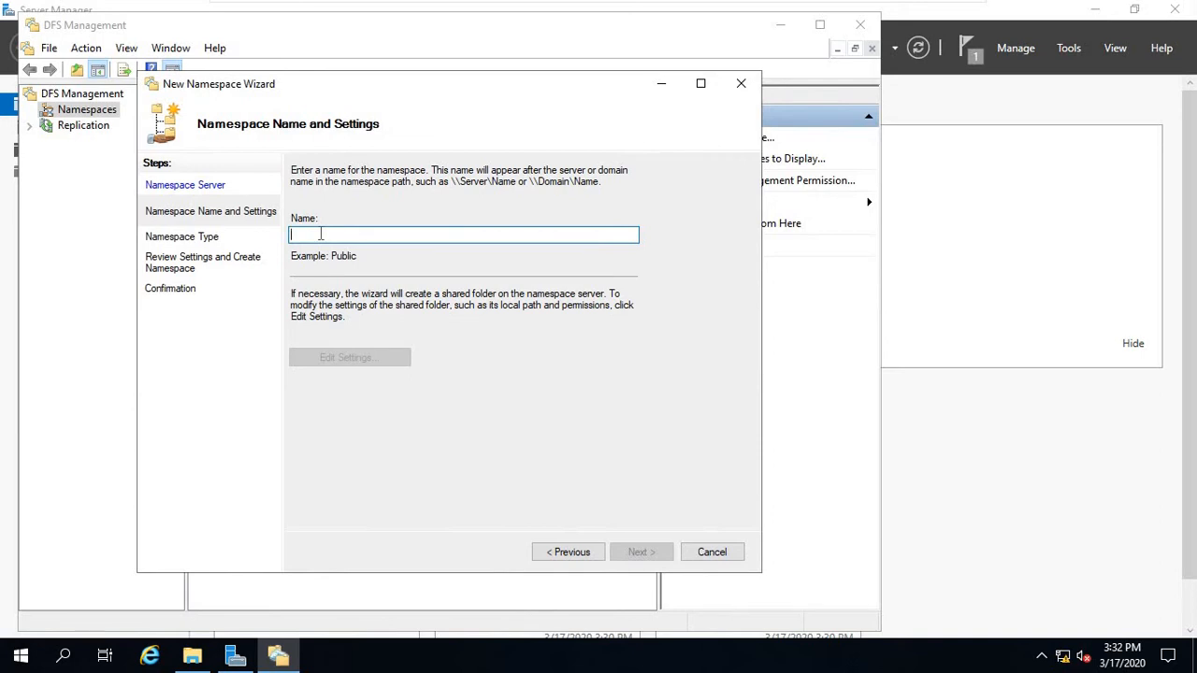
Name the namespace UserData and point its shared folder's local path to E$\UserData.
{"action": "type", "text": "UserData"}
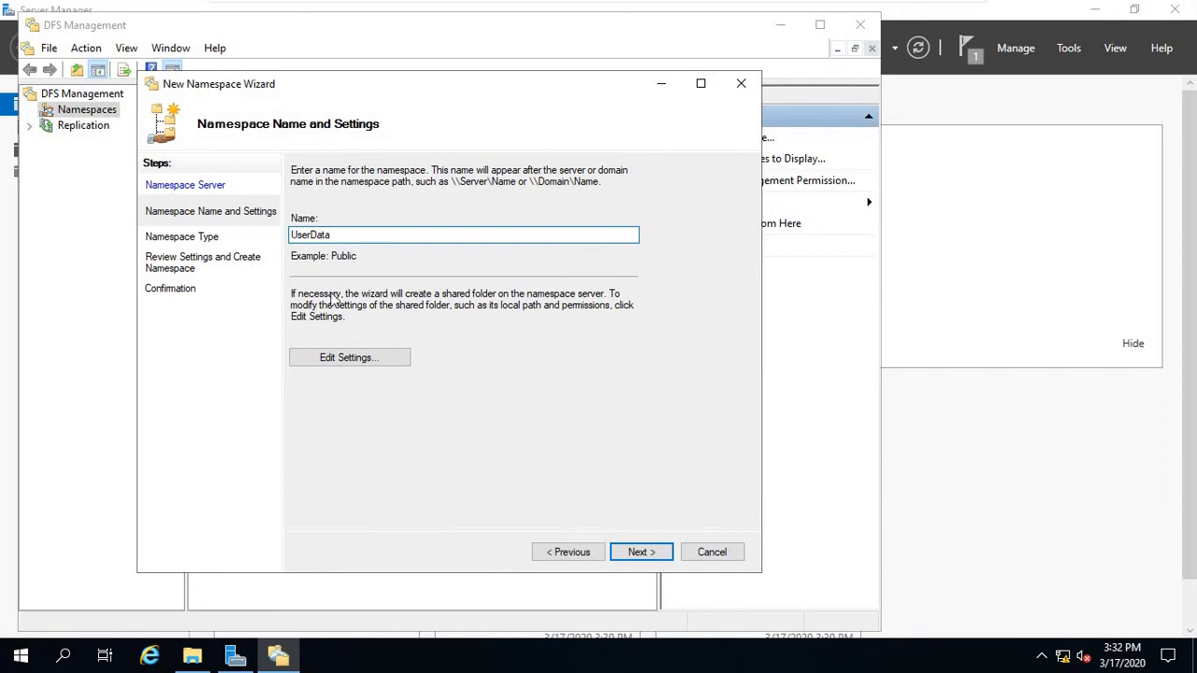
{"action": "left_click", "coordinate": [315, 363]}
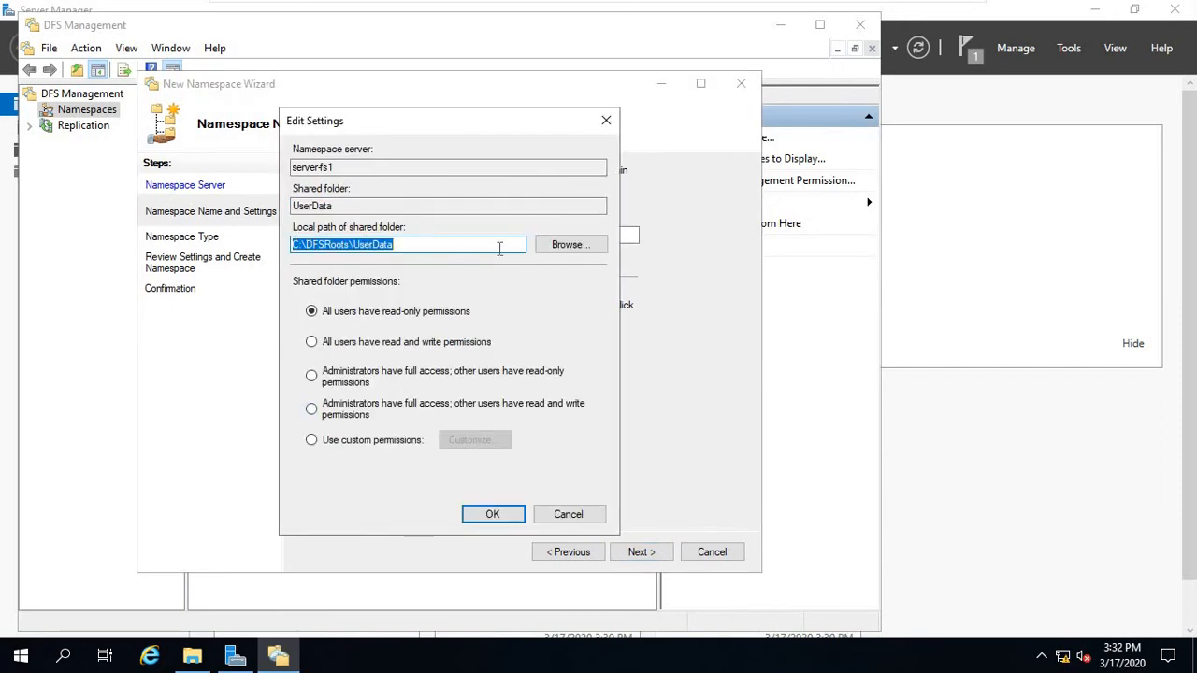
{"action": "left_click", "coordinate": [568, 245]}
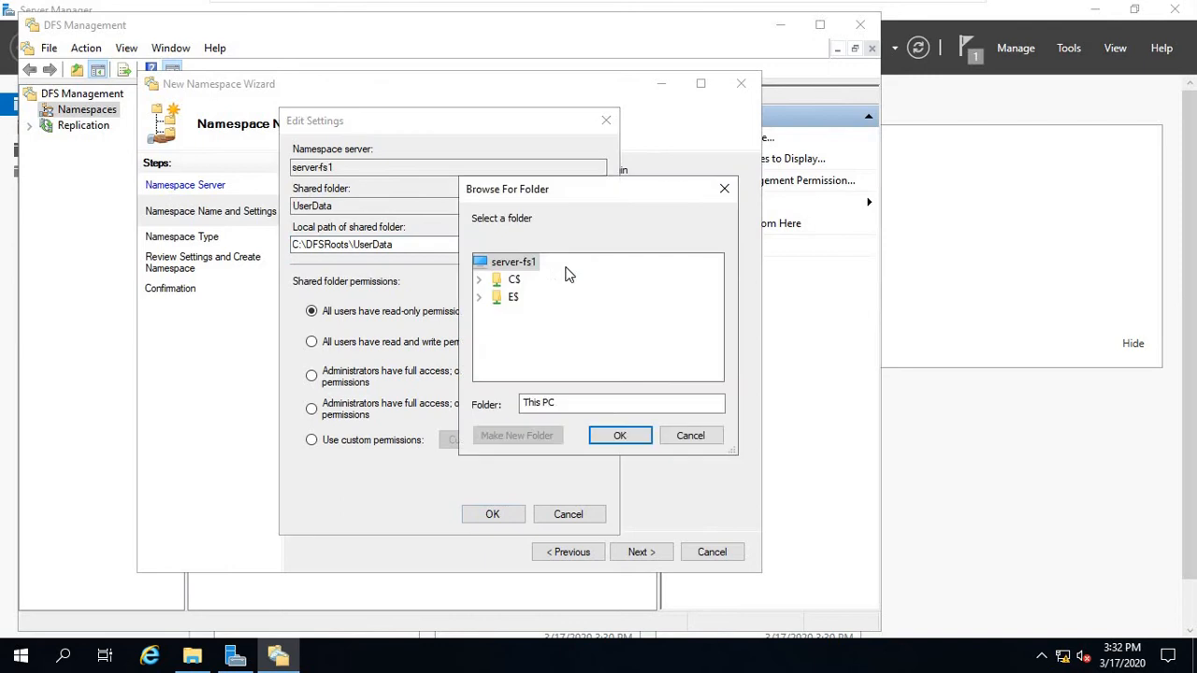
{"action": "left_click", "coordinate": [480, 297]}
{"action": "left_click", "coordinate": [545, 315]}
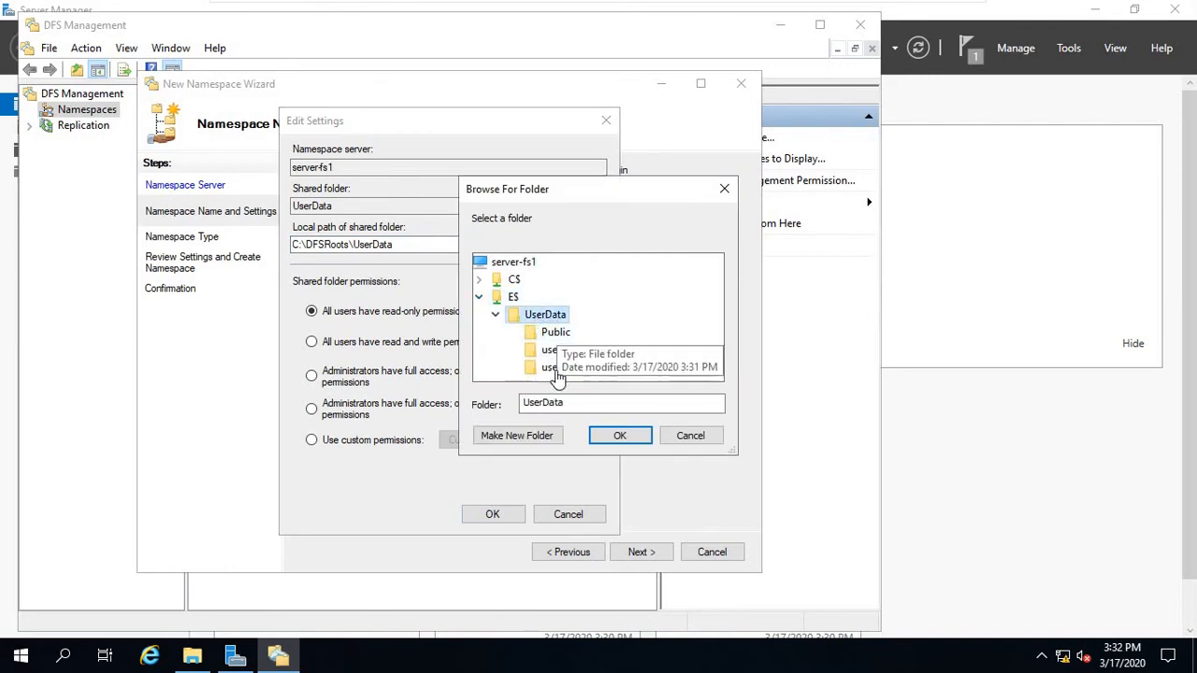
{"action": "left_click", "coordinate": [632, 437]}
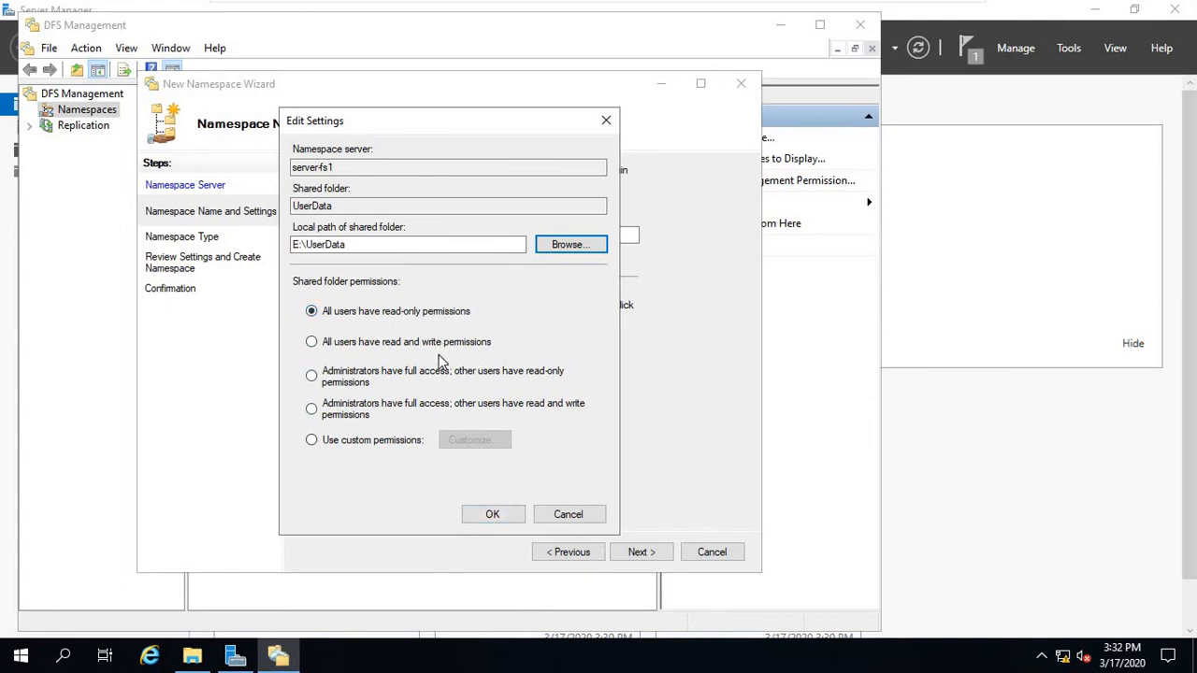
{"action": "left_click", "coordinate": [483, 518]}
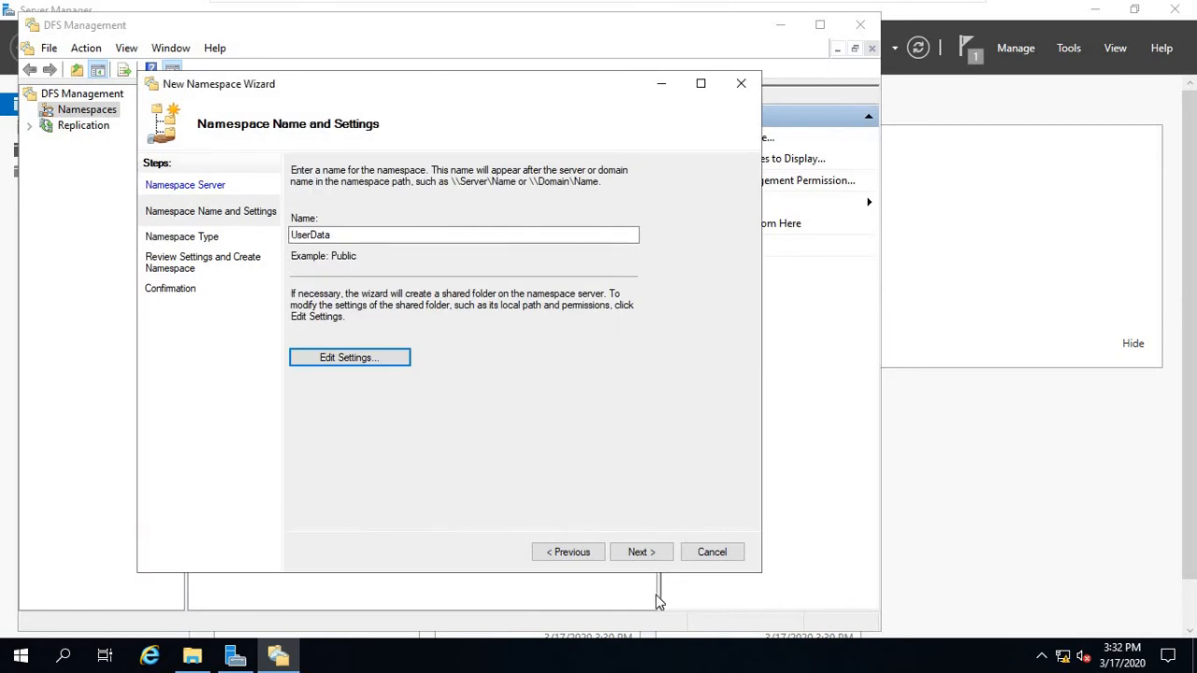
Create UserData as a domain-based namespace and close the wizard.
{"action": "left_click", "coordinate": [636, 554]}
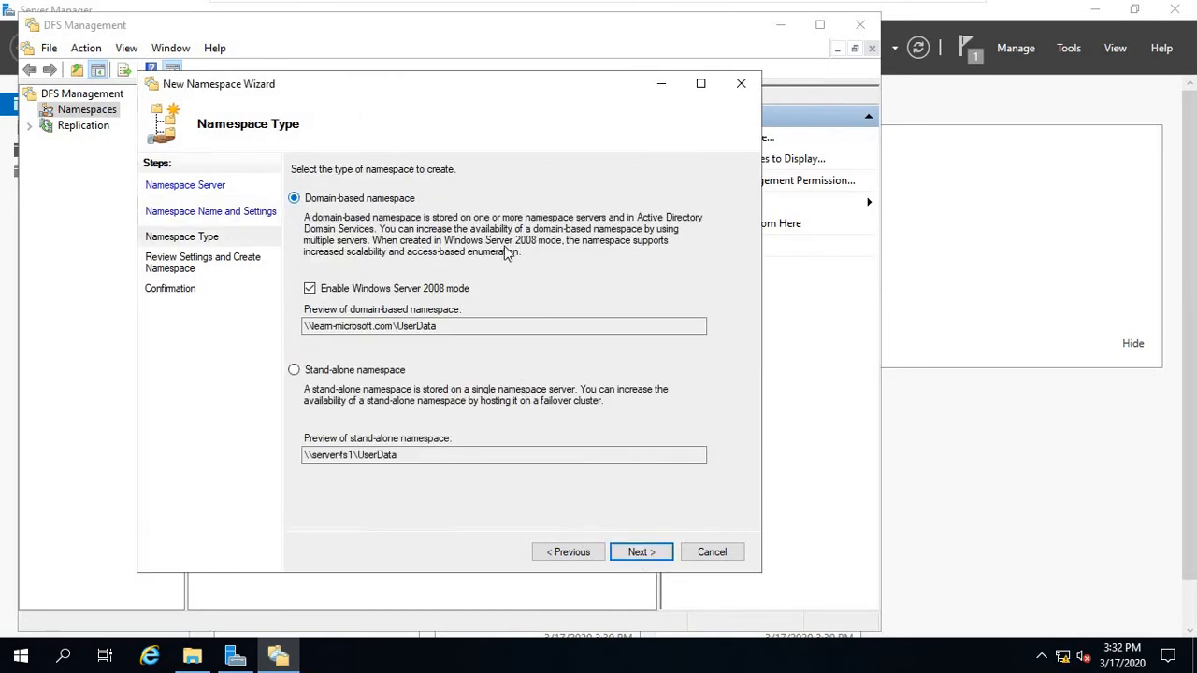
{"action": "left_click", "coordinate": [640, 553]}
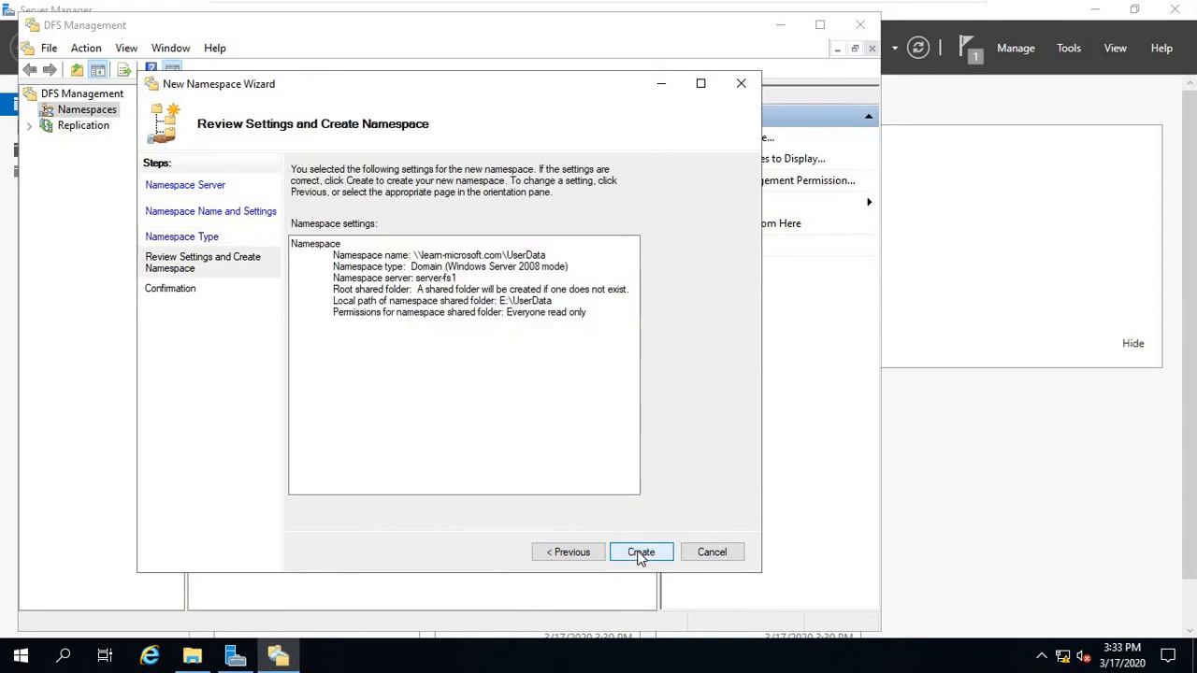
{"action": "left_click", "coordinate": [640, 552]}
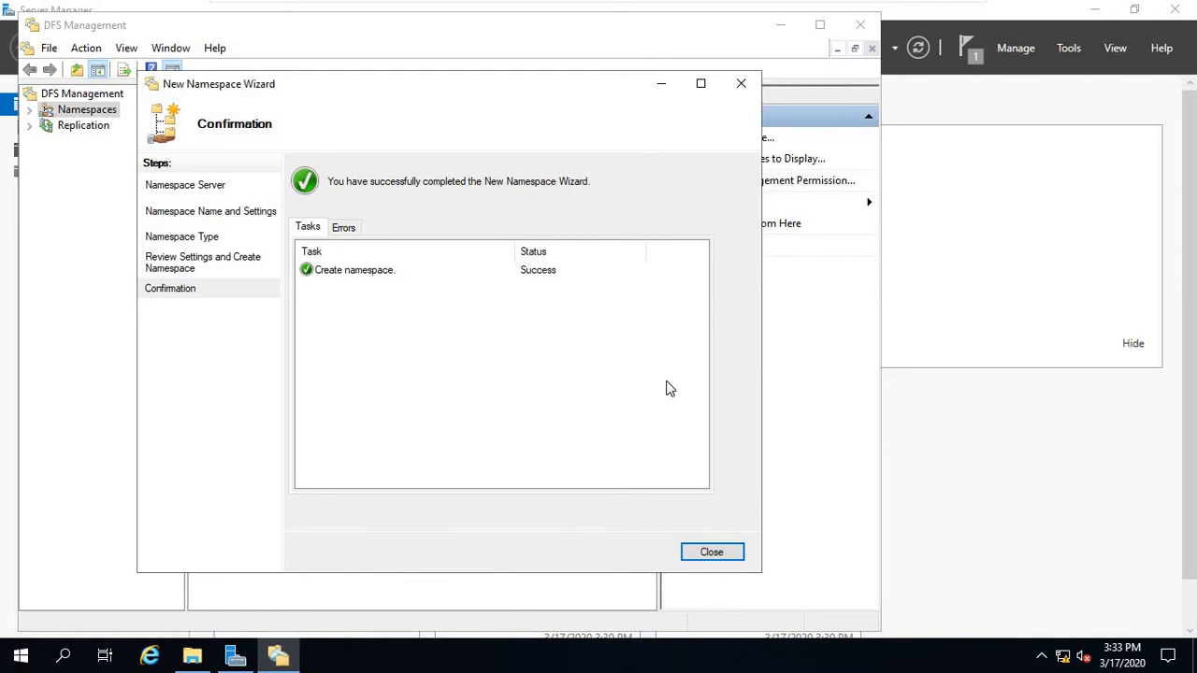
{"action": "left_click", "coordinate": [712, 552]}
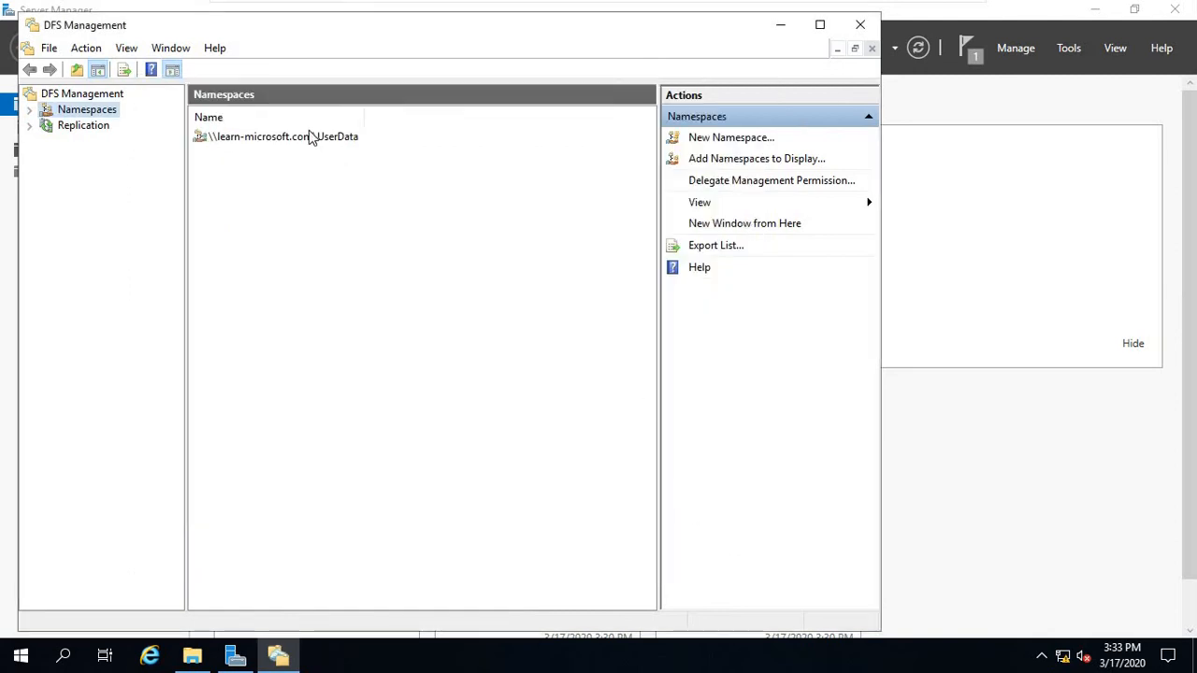
Minimize the server VM and switch to the Windows 10 client machine.
{"action": "mouse_move", "coordinate": [855, 6]}
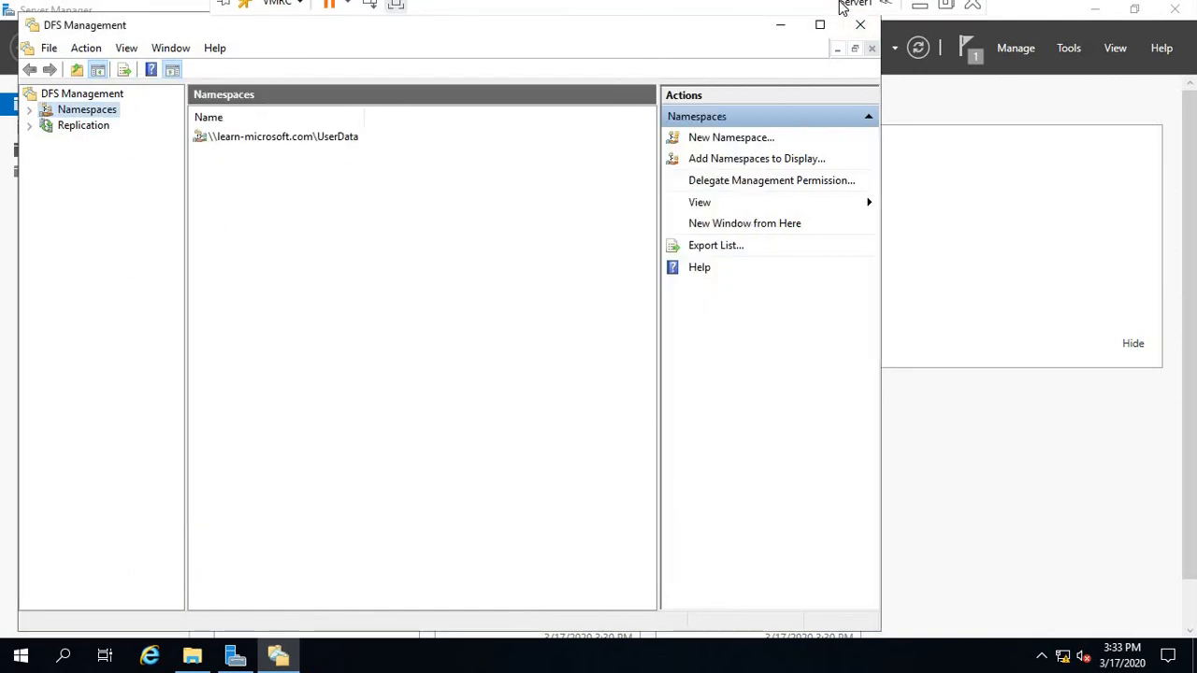
{"action": "left_click", "coordinate": [920, 15]}
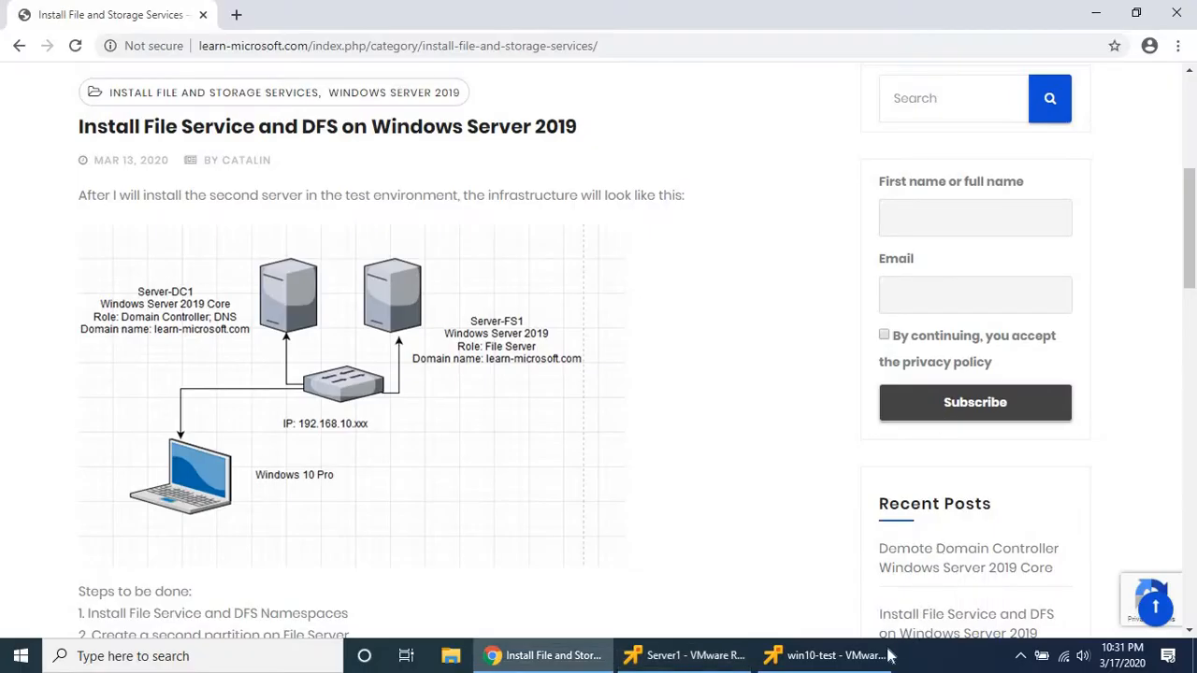
{"action": "mouse_move", "coordinate": [856, 661]}
{"action": "left_click", "coordinate": [806, 554]}
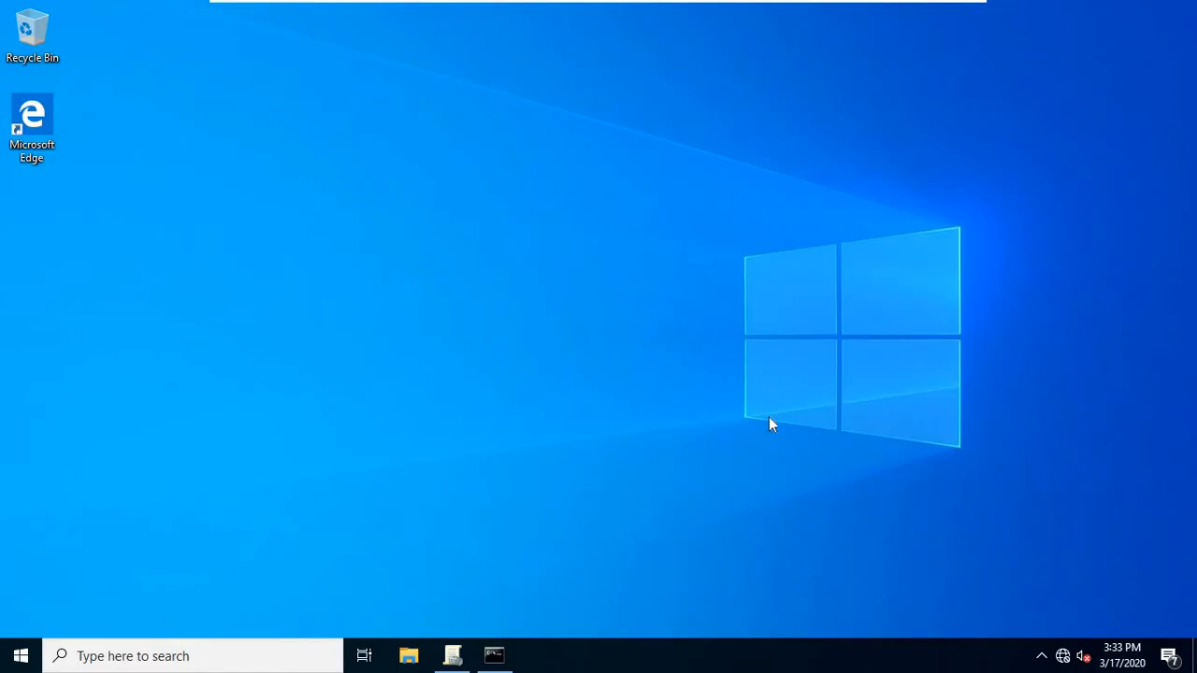
Run ping server-fs1 in Command Prompt, then minimize the console.
{"action": "left_click", "coordinate": [503, 660]}
{"action": "left_click", "coordinate": [505, 313]}
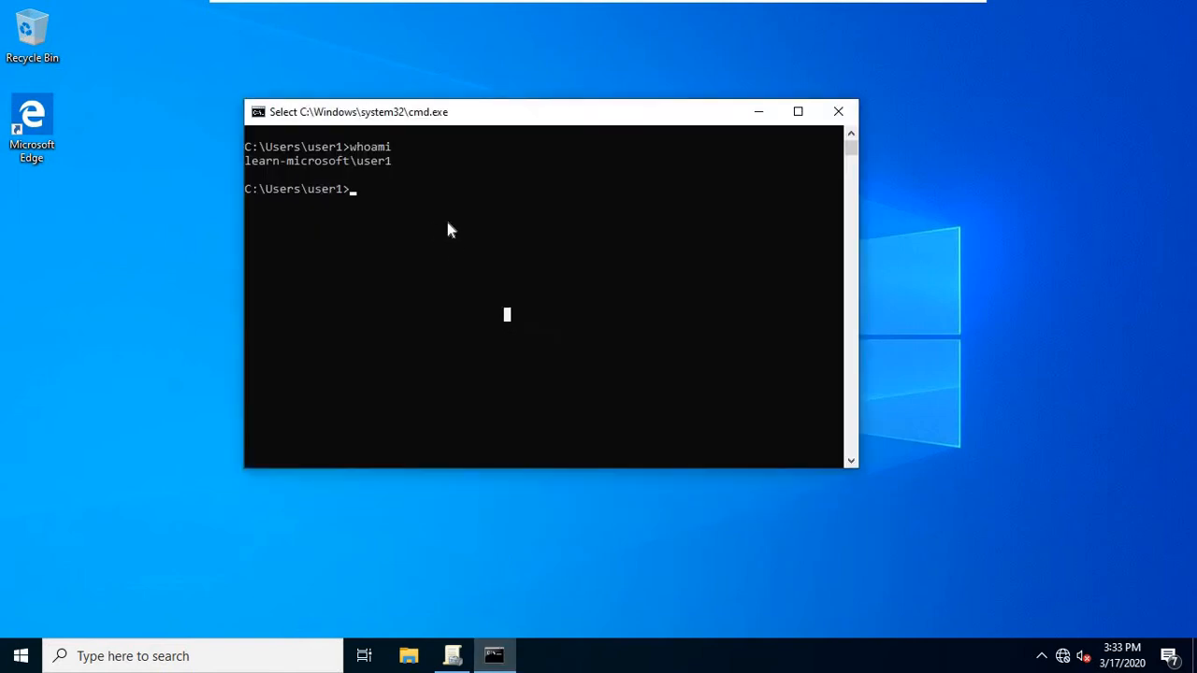
{"action": "type", "text": "ping"}
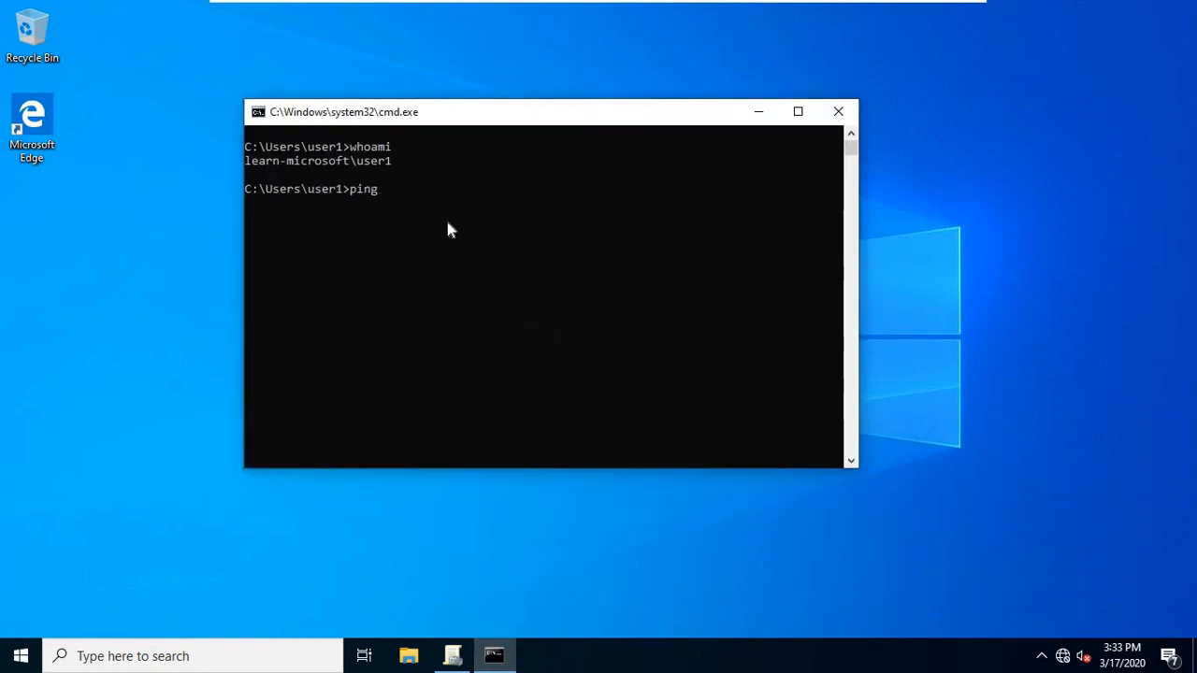
{"action": "type", "text": " serv"}
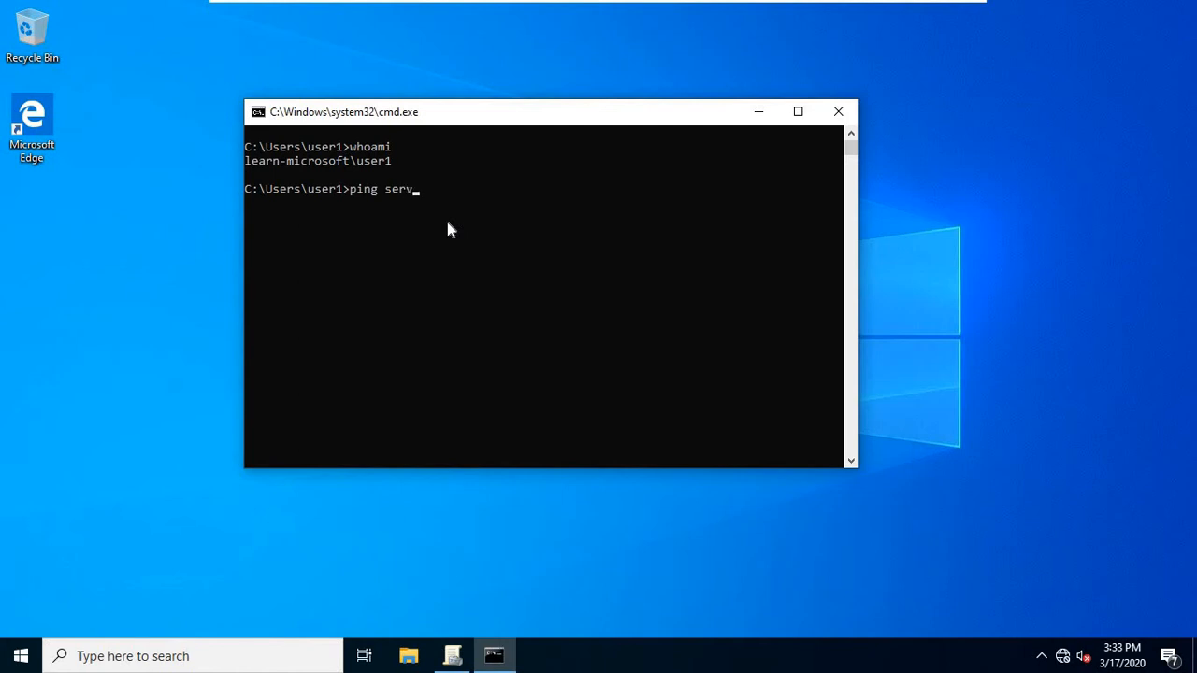
{"action": "type", "text": "er-fs1"}
{"action": "key", "text": "Return"}
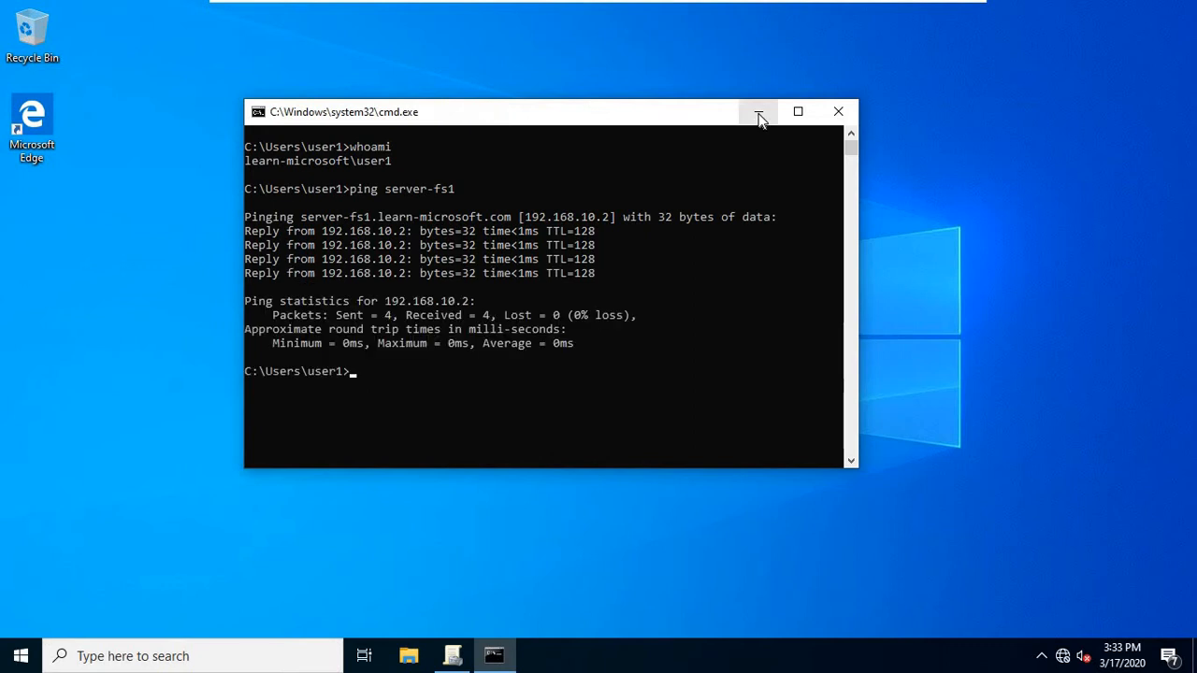
{"action": "left_click", "coordinate": [490, 649]}
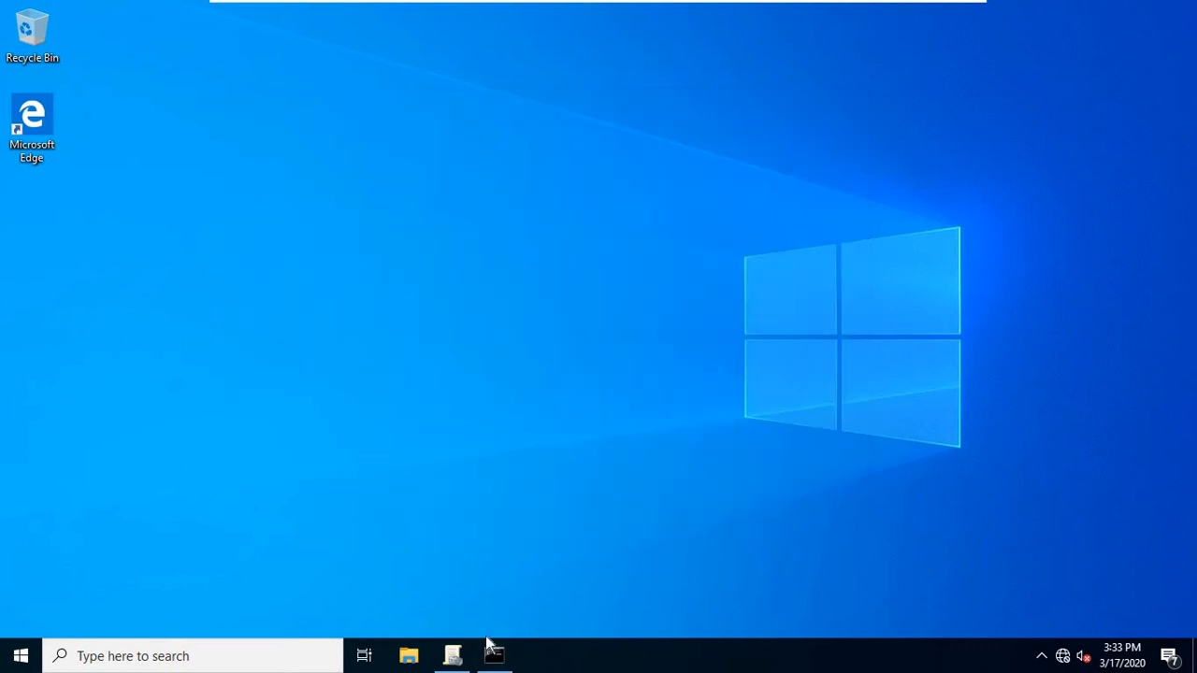
Search Start for 'control', open Control Panel and view items as Small icons.
{"action": "left_click", "coordinate": [20, 656]}
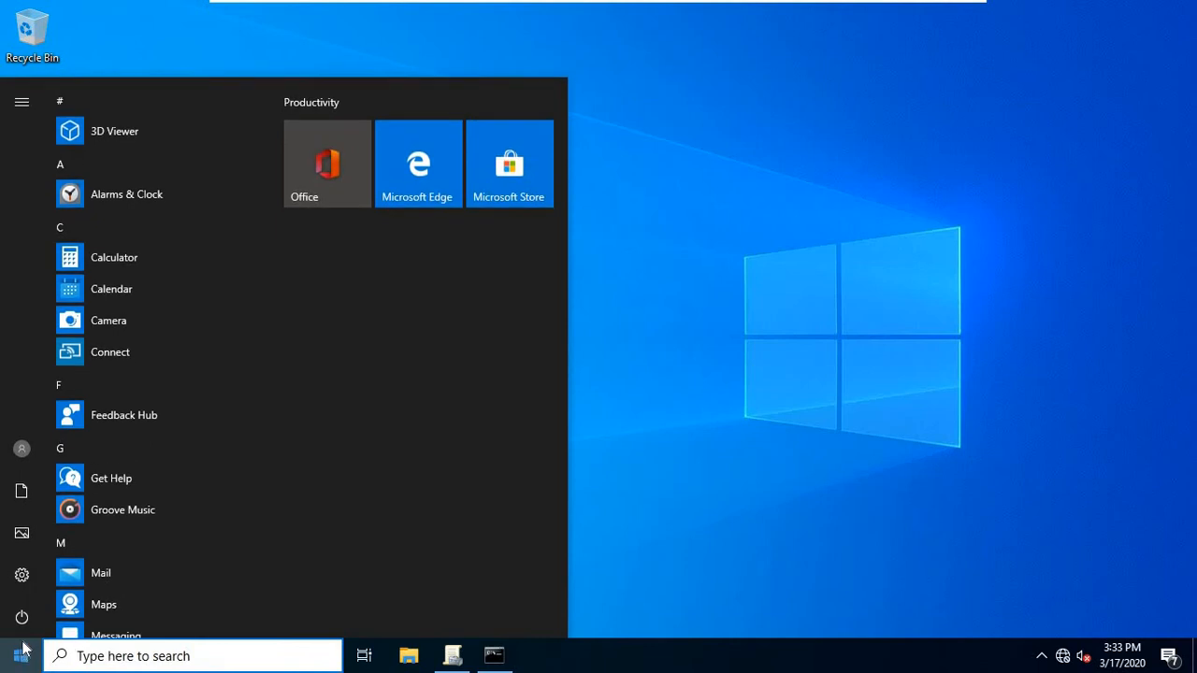
{"action": "type", "text": "control"}
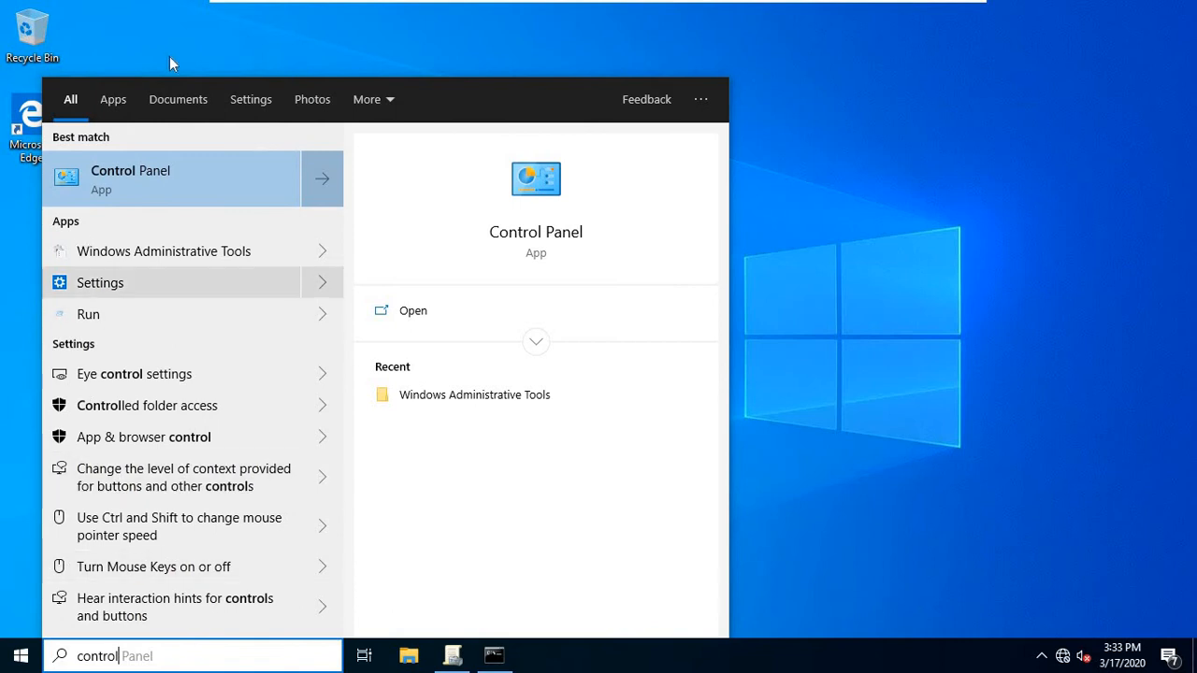
{"action": "left_click", "coordinate": [131, 183]}
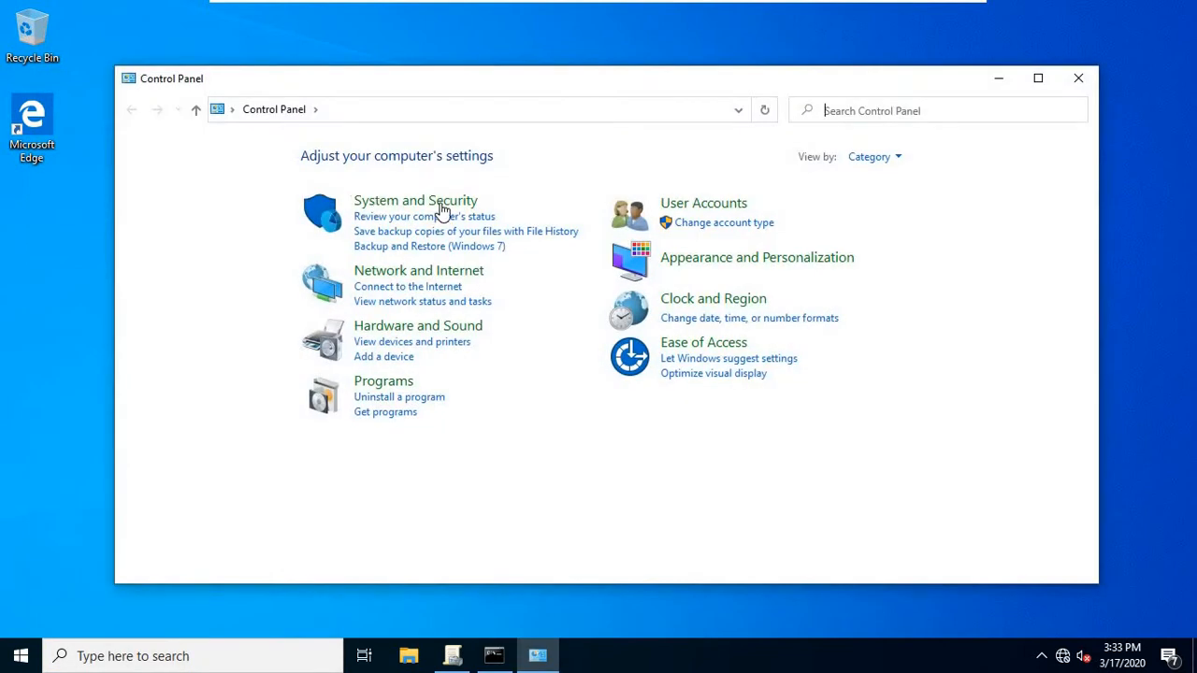
{"action": "left_click", "coordinate": [896, 159]}
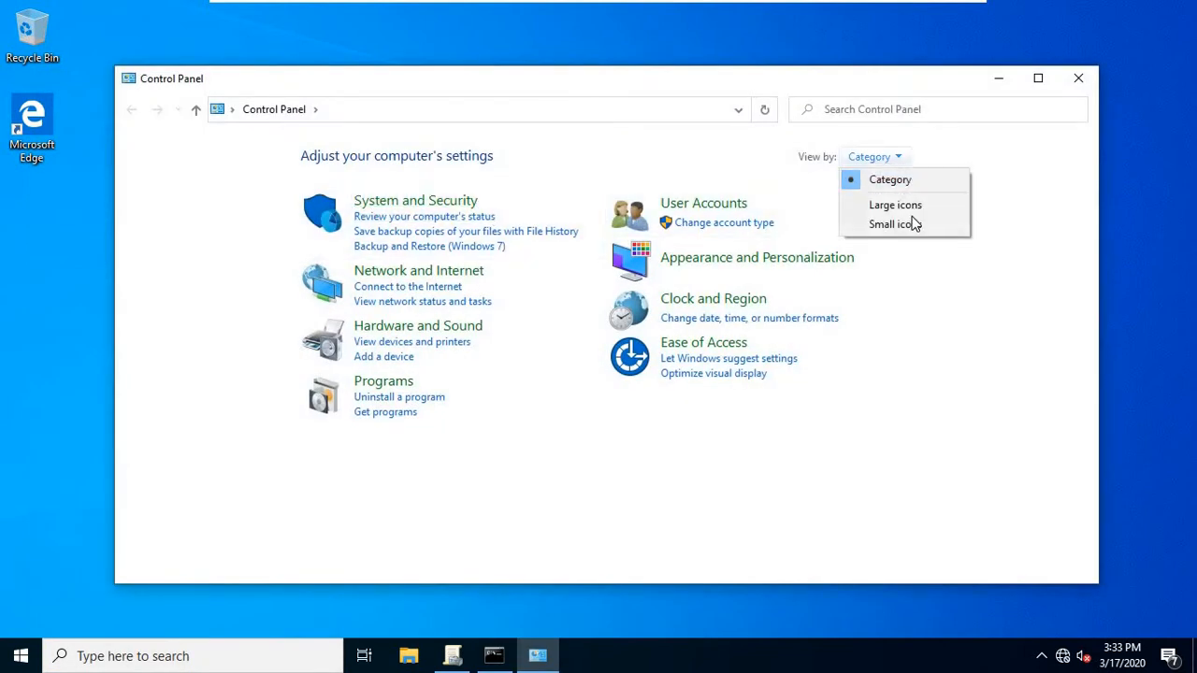
{"action": "left_click", "coordinate": [910, 229]}
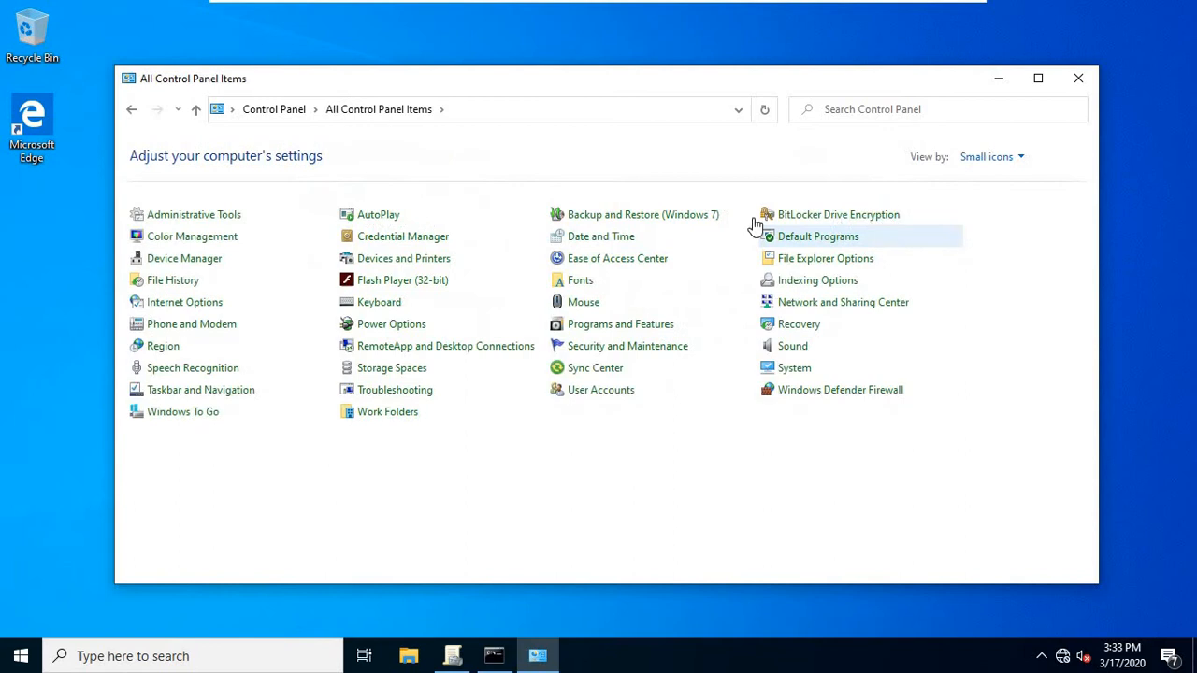
Open Administrative Tools maximized and widen the Name column to show full names.
{"action": "left_click", "coordinate": [194, 215]}
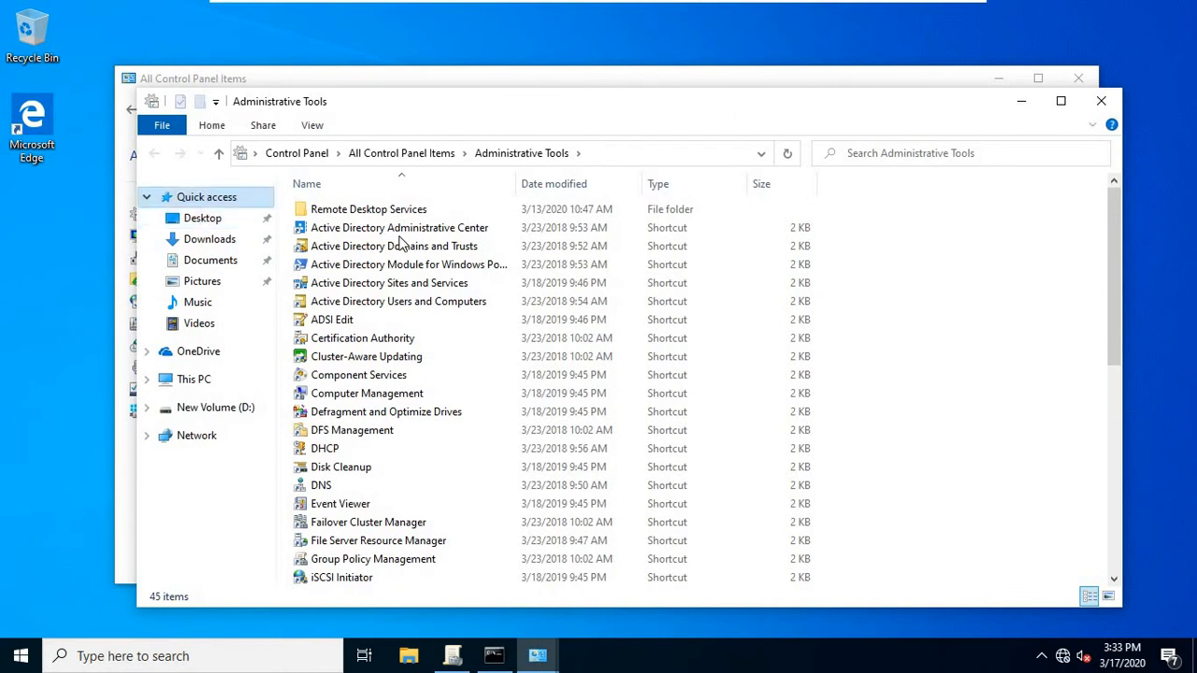
{"action": "double_click", "coordinate": [586, 108]}
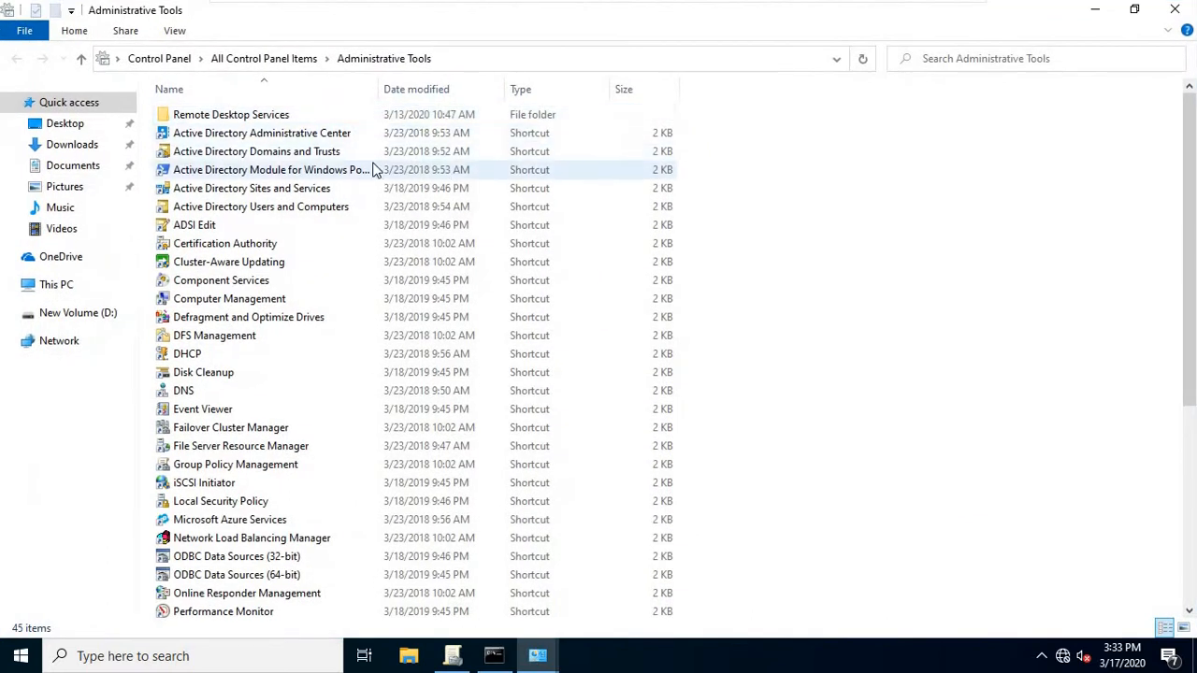
{"action": "left_click_drag", "start_coordinate": [382, 89], "coordinate": [479, 89]}
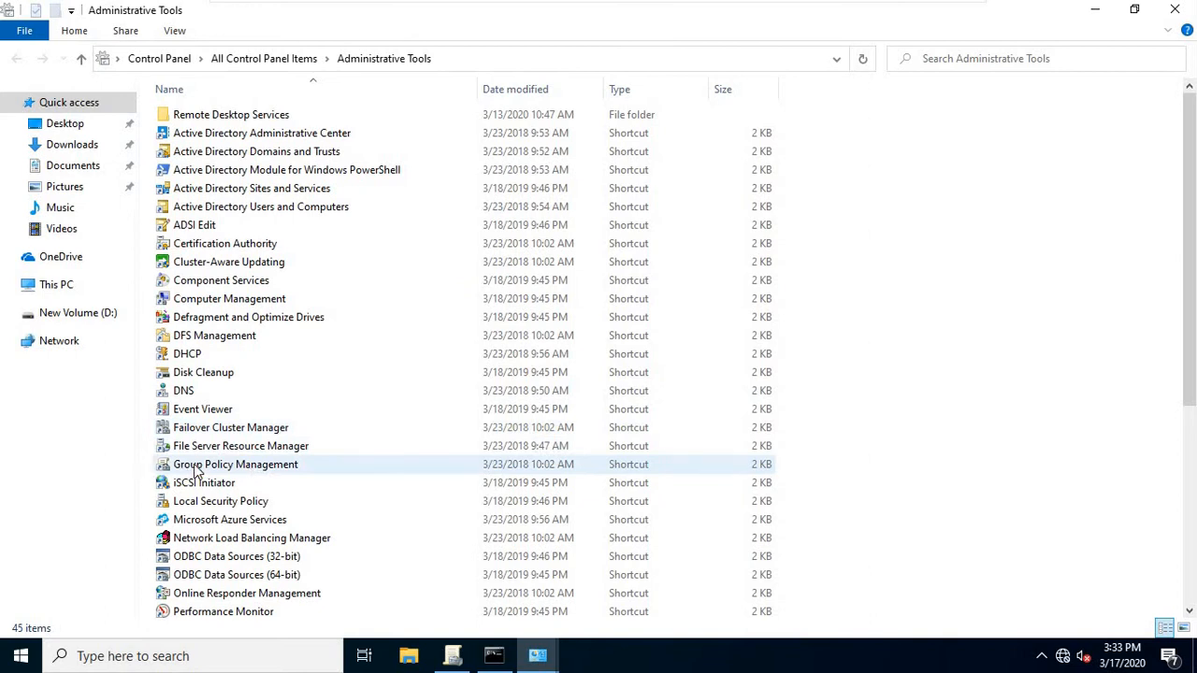
Launch Group Policy Management maximized and widen its tree pane.
{"action": "double_click", "coordinate": [250, 474]}
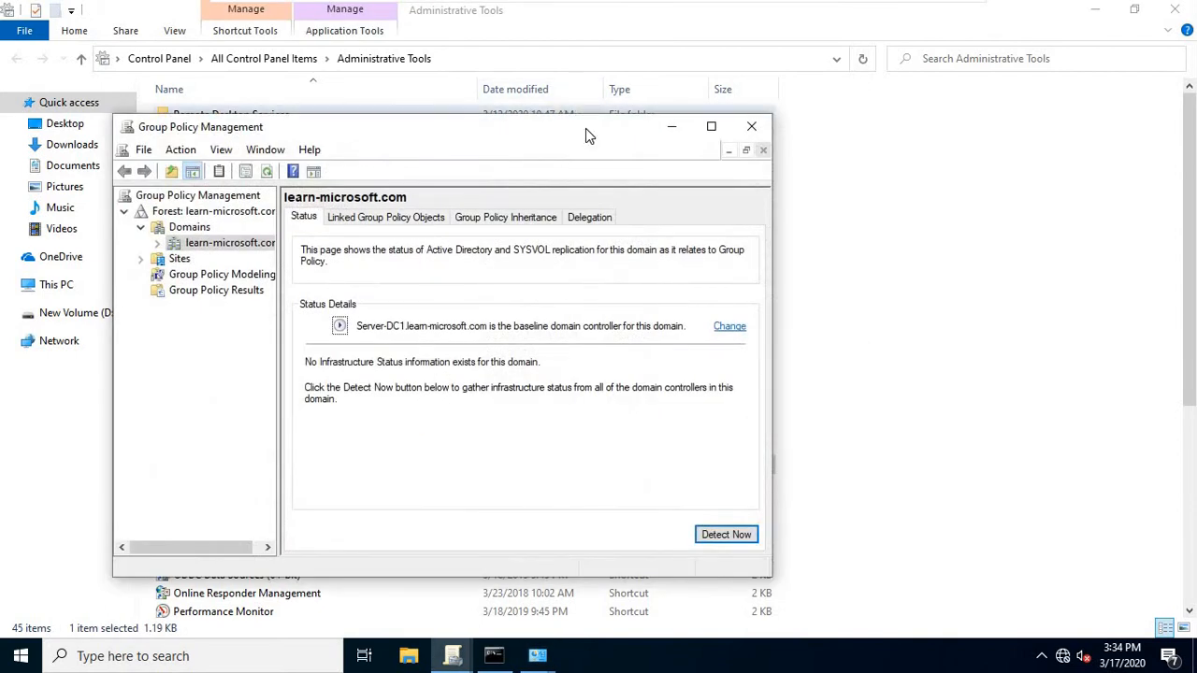
{"action": "left_click", "coordinate": [709, 127]}
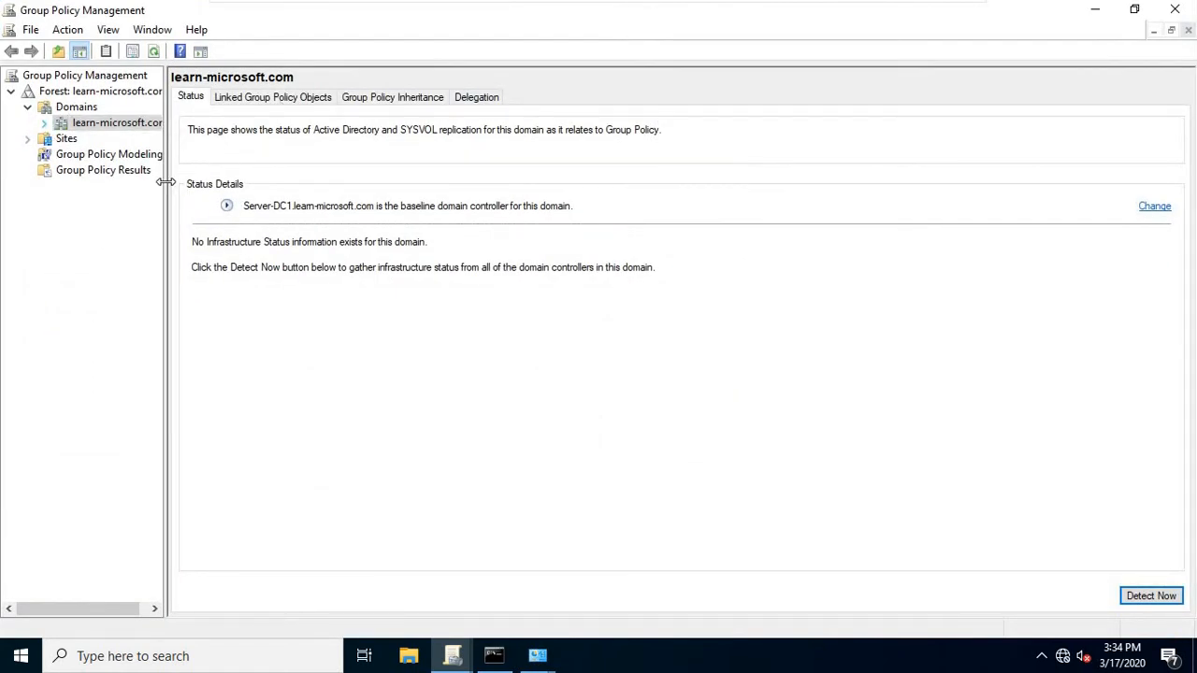
{"action": "left_click_drag", "start_coordinate": [166, 183], "coordinate": [282, 187]}
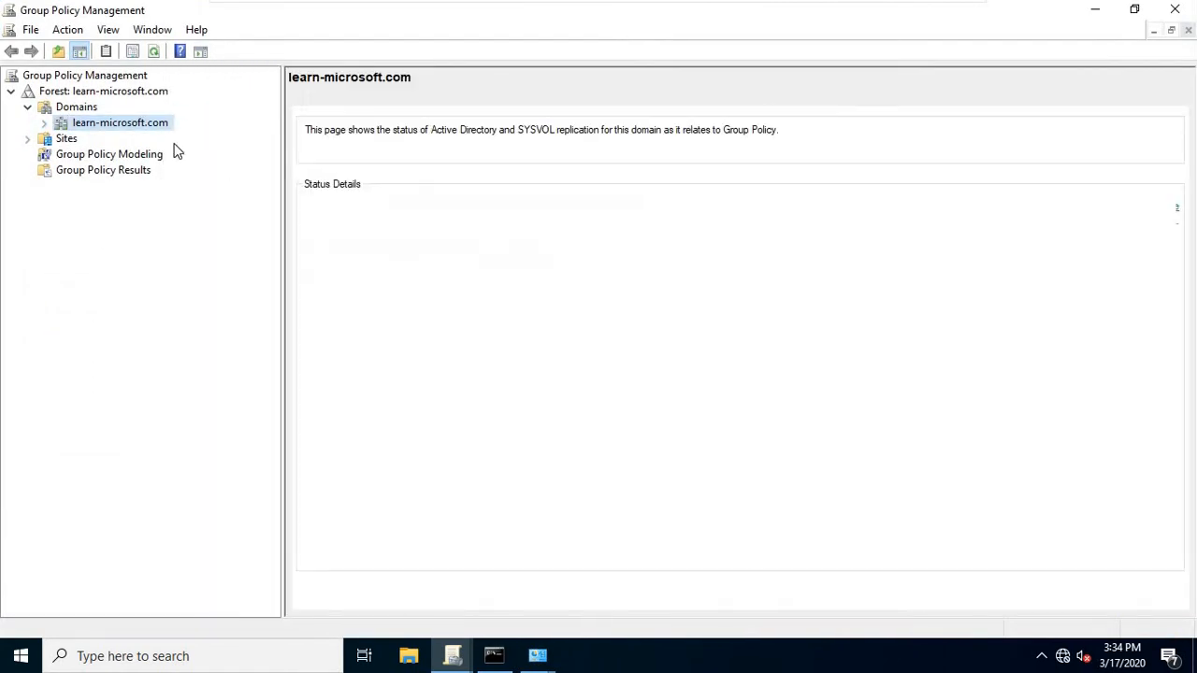
Expand learn-microsoft.com, show its status page, and review its right-click actions.
{"action": "left_click", "coordinate": [43, 123]}
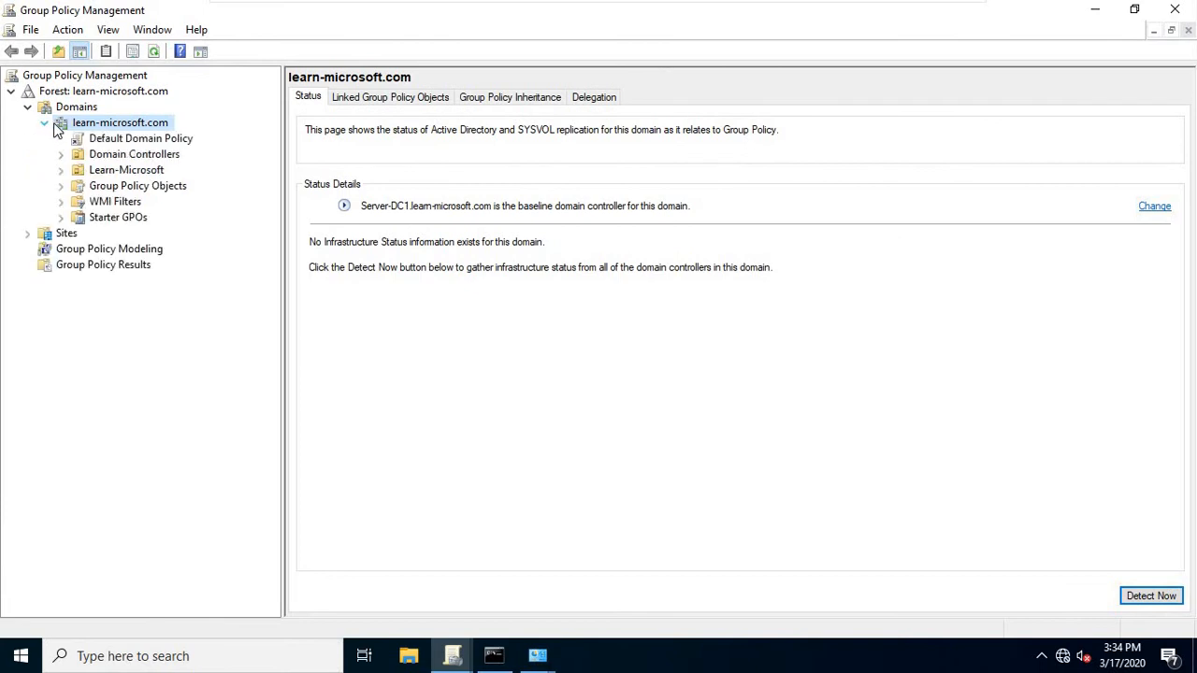
{"action": "left_click", "coordinate": [136, 139]}
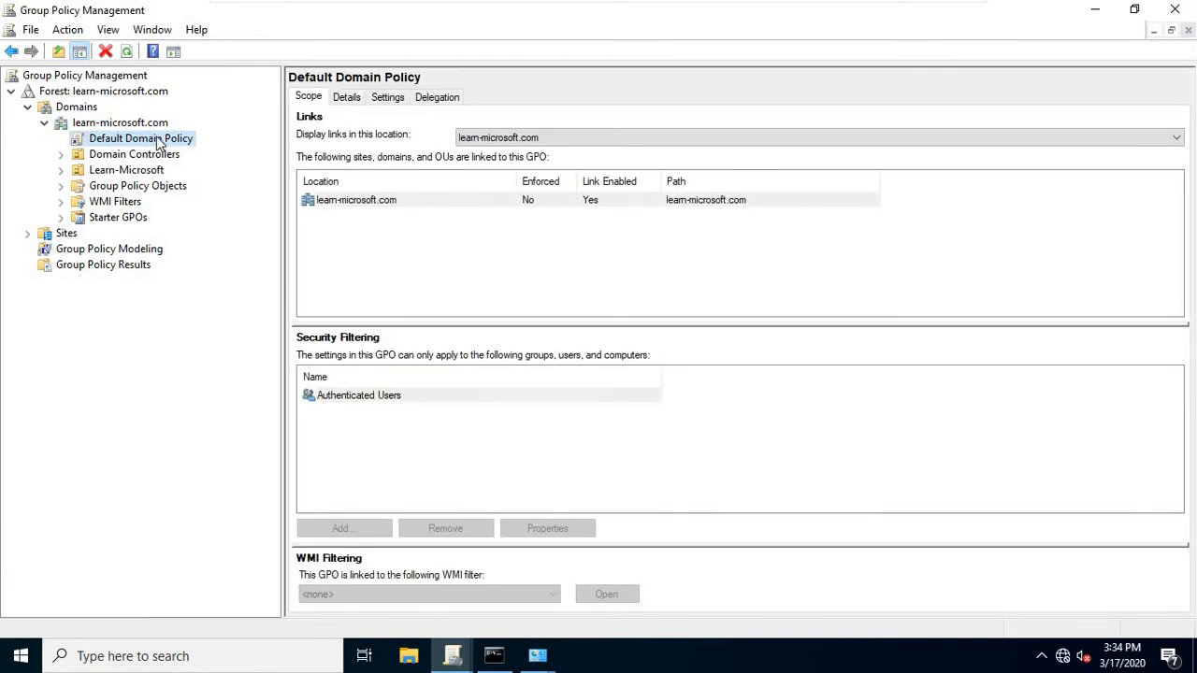
{"action": "left_click", "coordinate": [147, 128]}
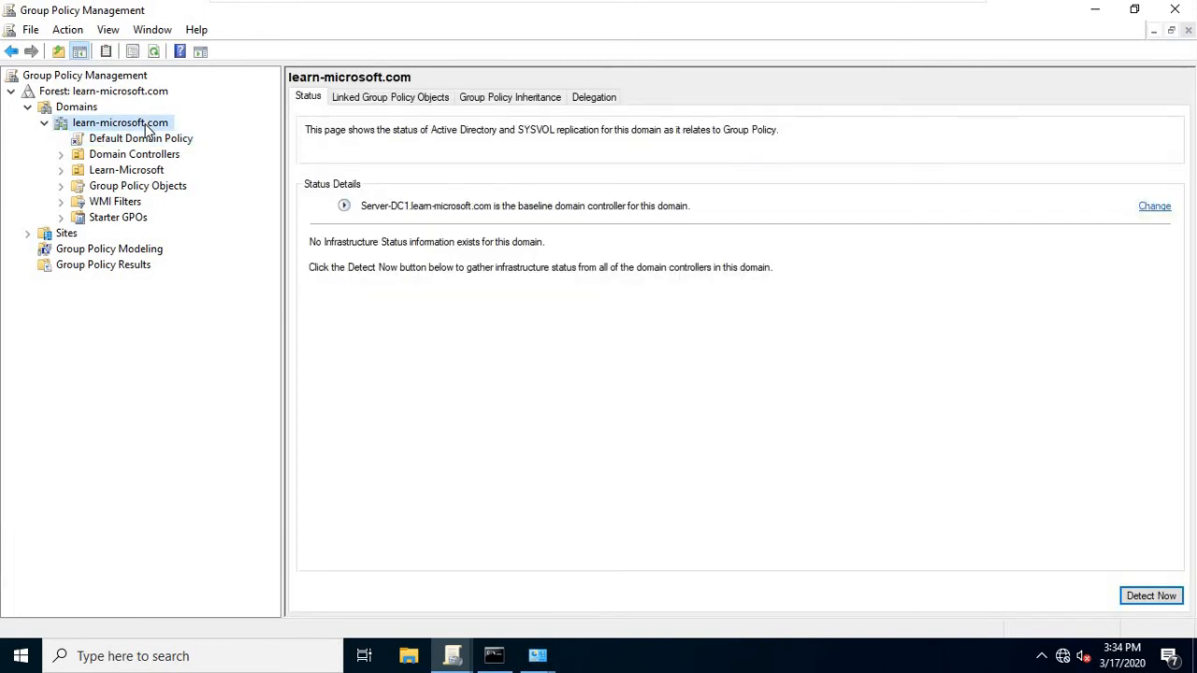
{"action": "right_click", "coordinate": [146, 125]}
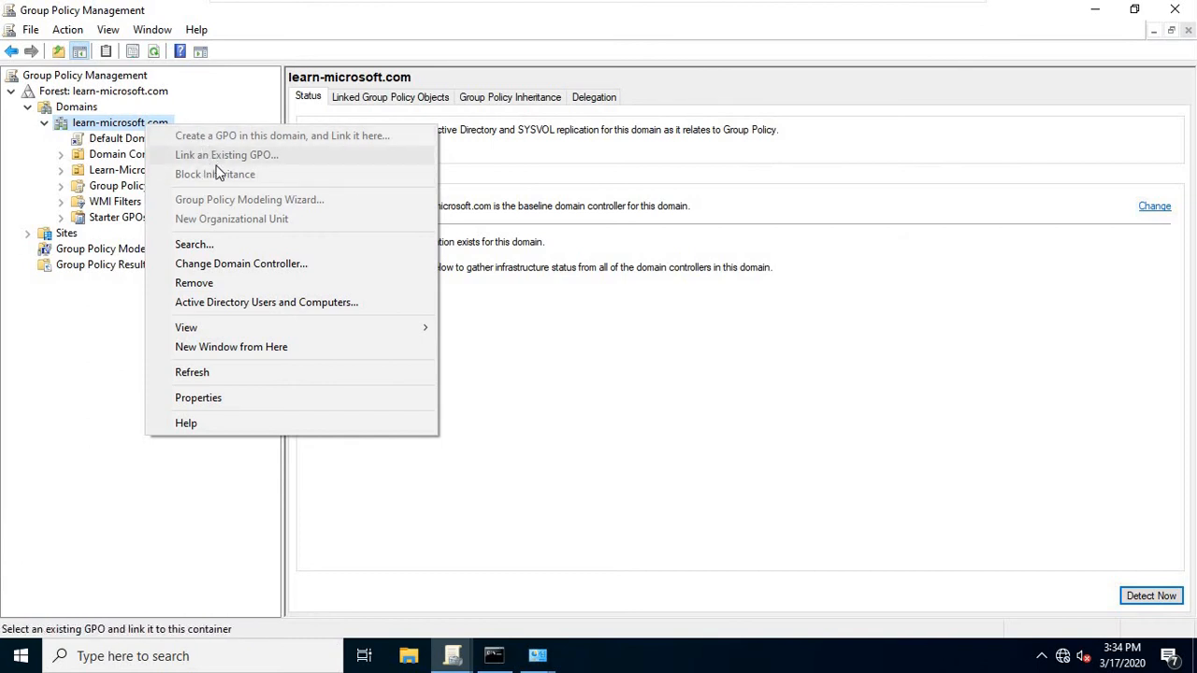
{"action": "left_click", "coordinate": [86, 360]}
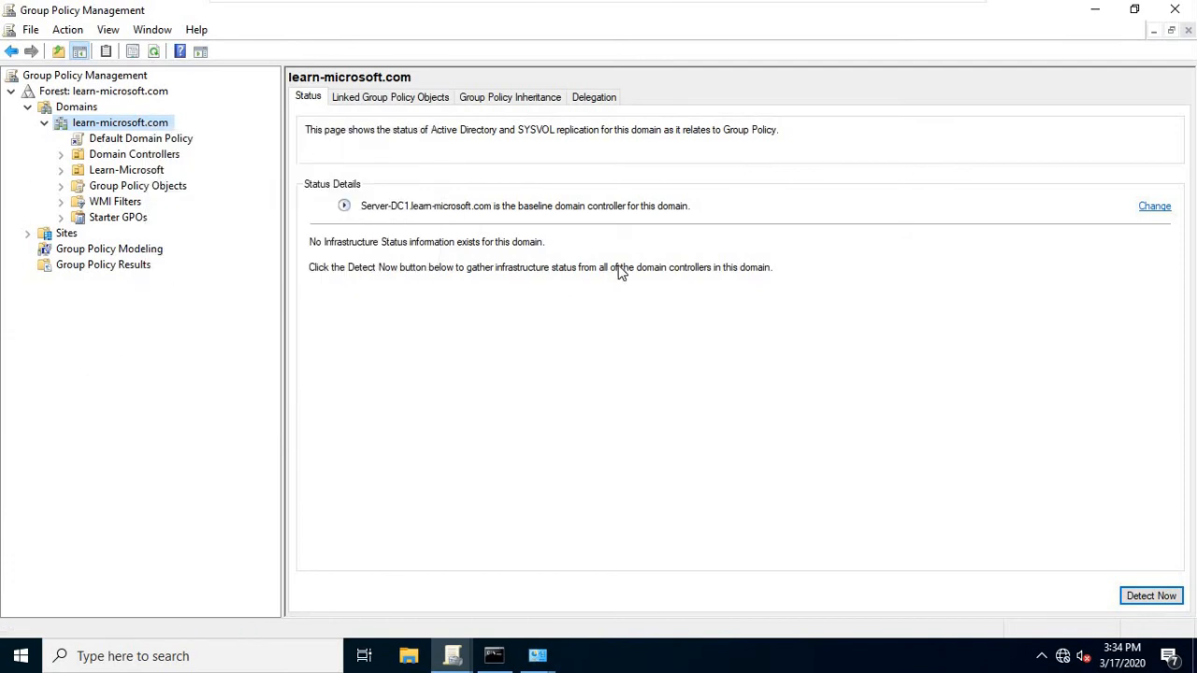
Close Group Policy Management and relaunch it as administrator with the domain admin credentials.
{"action": "left_click", "coordinate": [1175, 9]}
{"action": "left_click", "coordinate": [493, 656]}
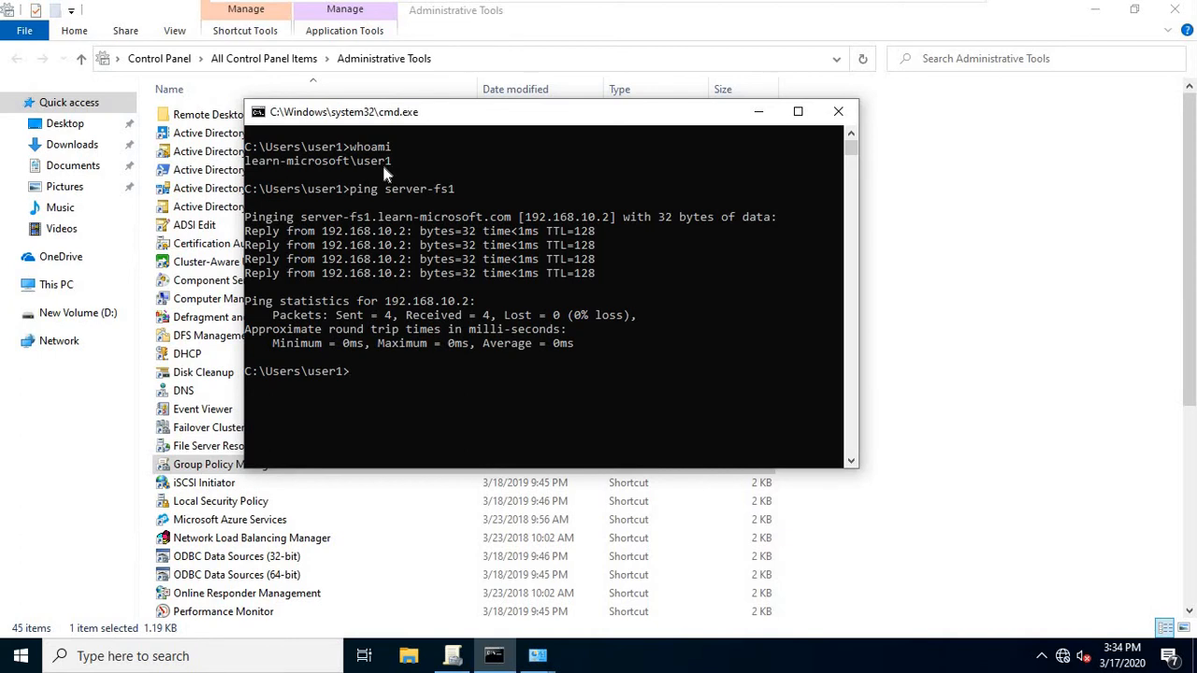
{"action": "left_click", "coordinate": [521, 11]}
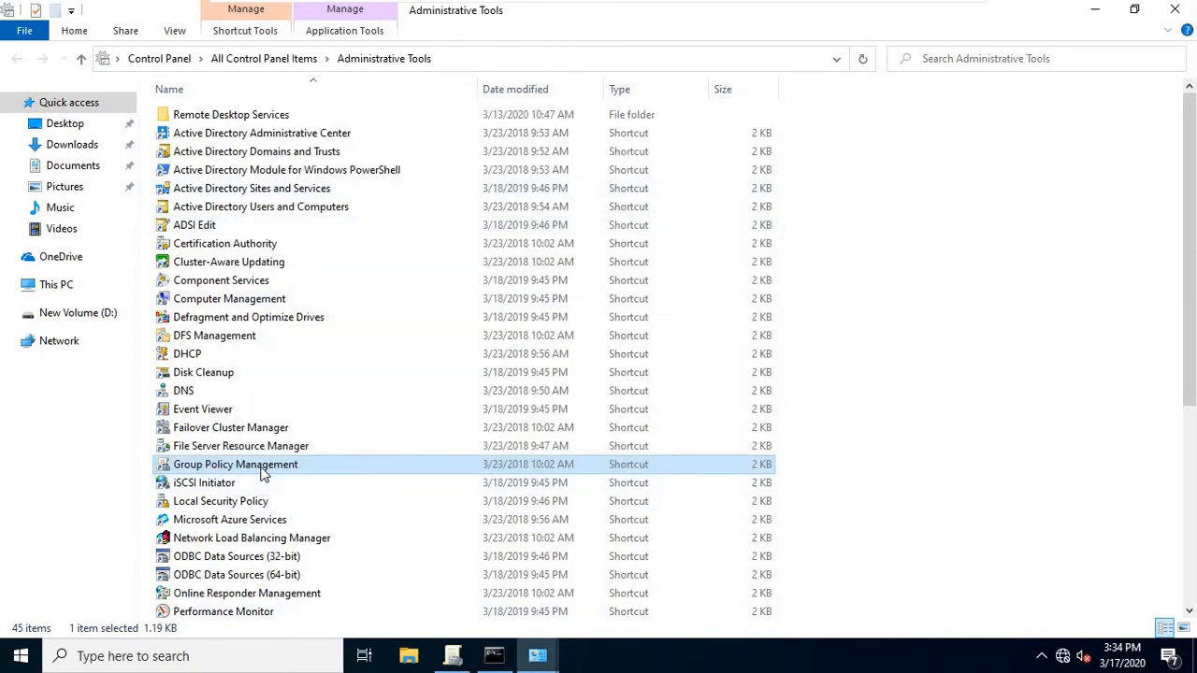
{"action": "right_click", "coordinate": [262, 471]}
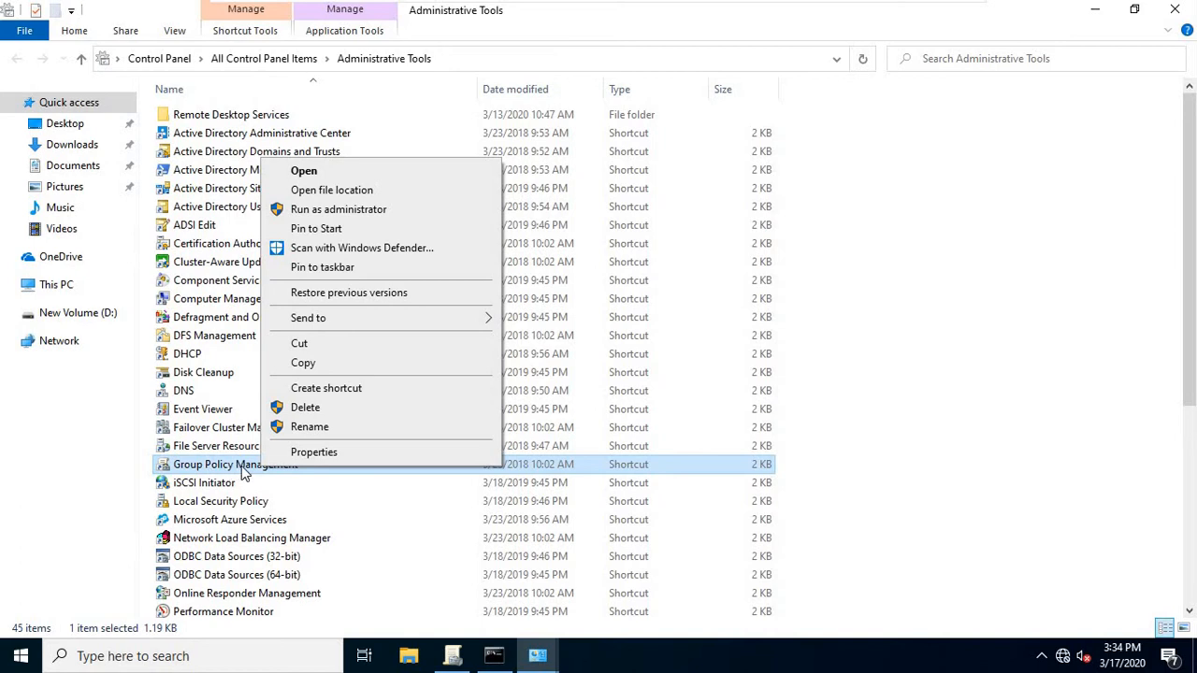
{"action": "left_click", "coordinate": [343, 211]}
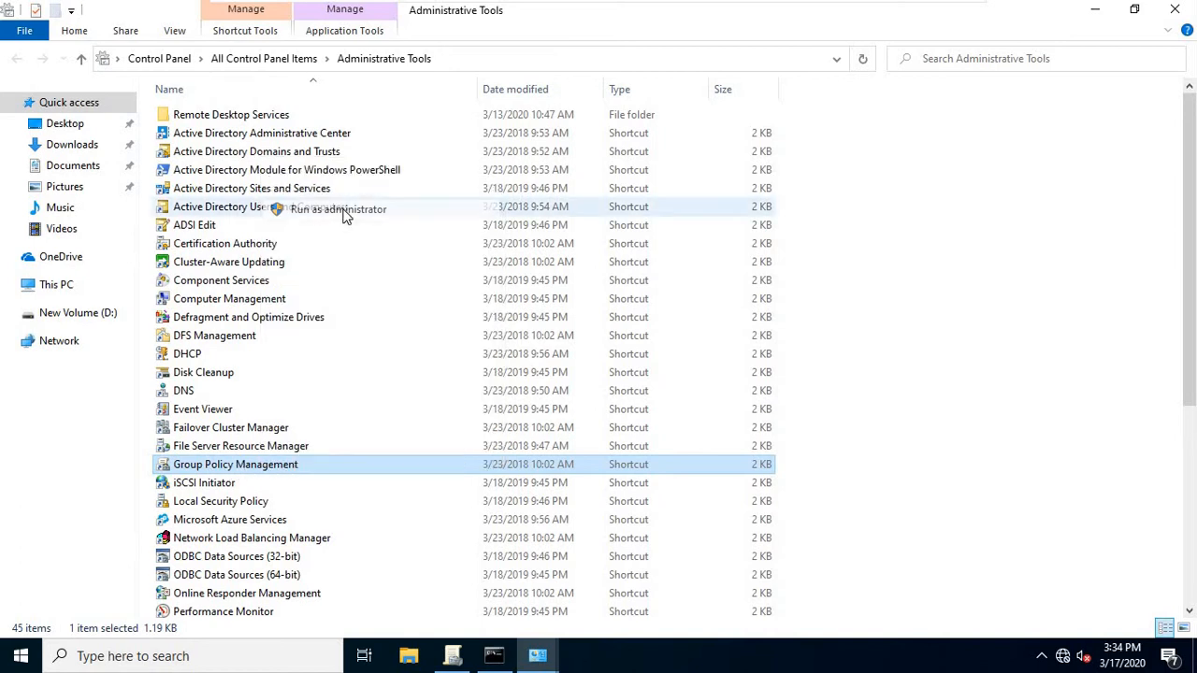
{"action": "type", "text": "administrator"}
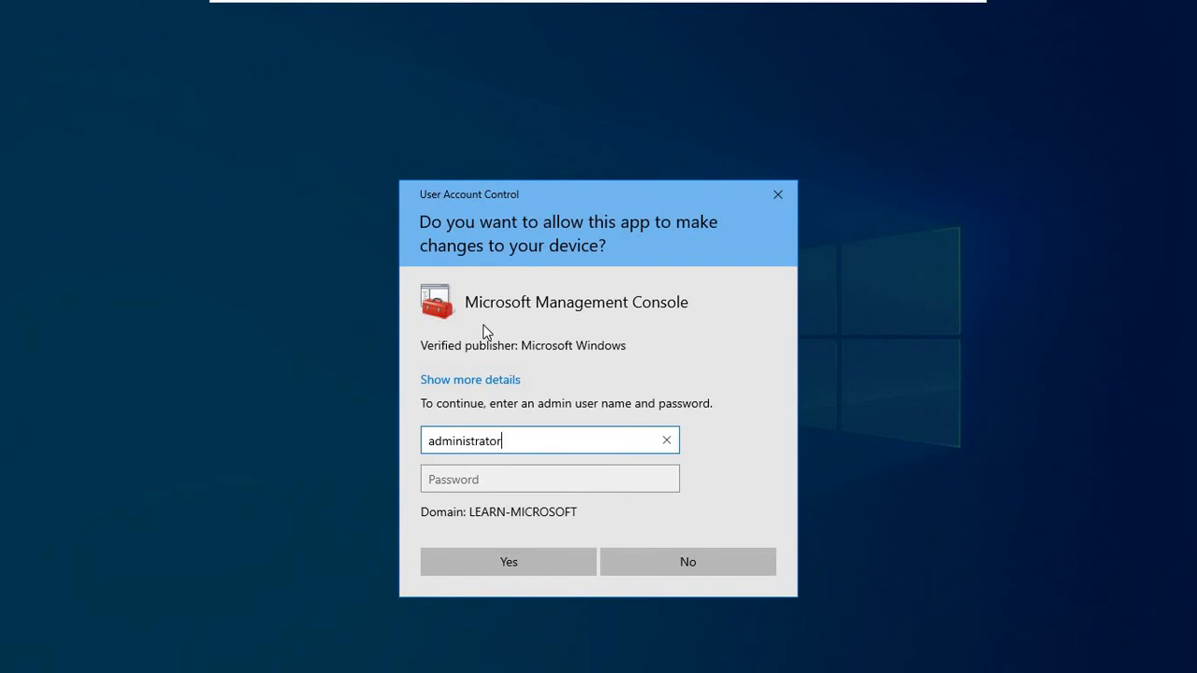
{"action": "key", "text": "Tab"}
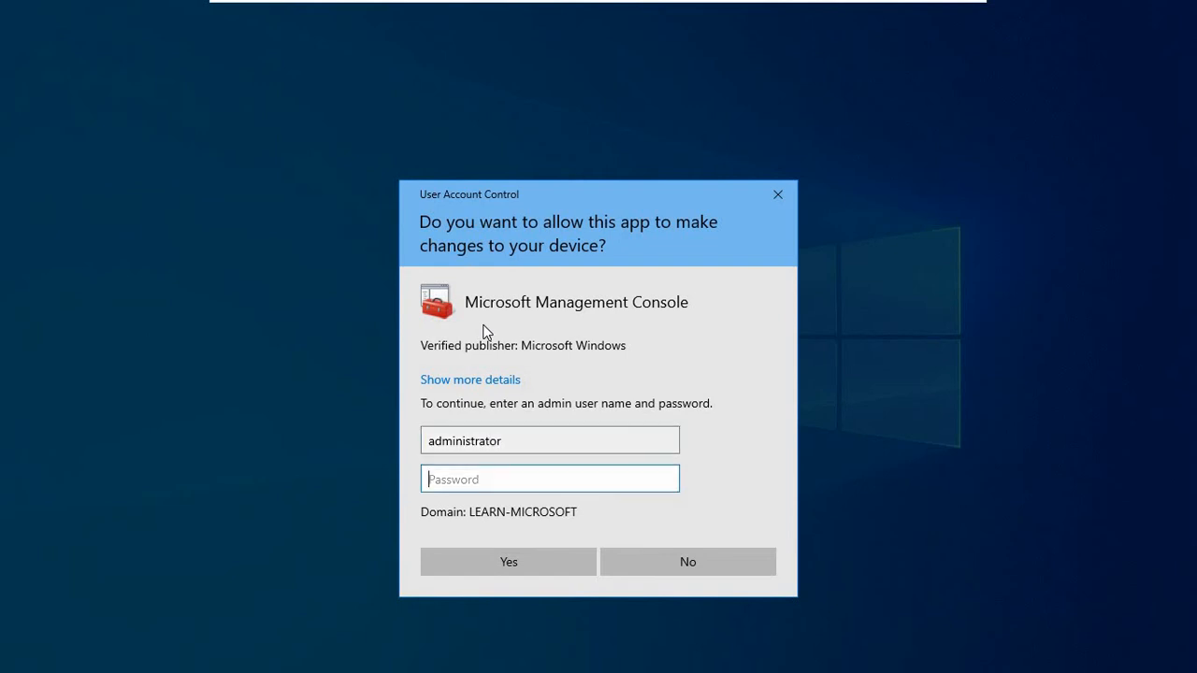
{"action": "type", "text": "P"}
{"action": "key", "text": "Return"}
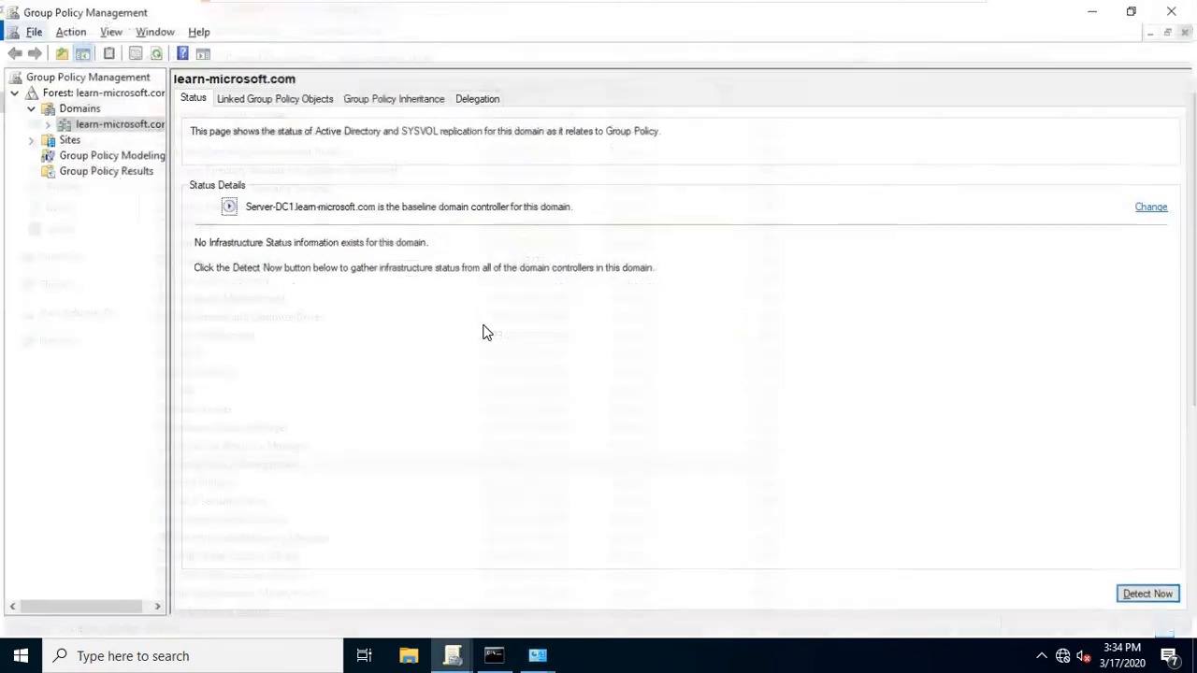
Create a GPO named DriveX linked to the learn-microsoft.com domain and view its scope.
{"action": "left_click", "coordinate": [44, 122]}
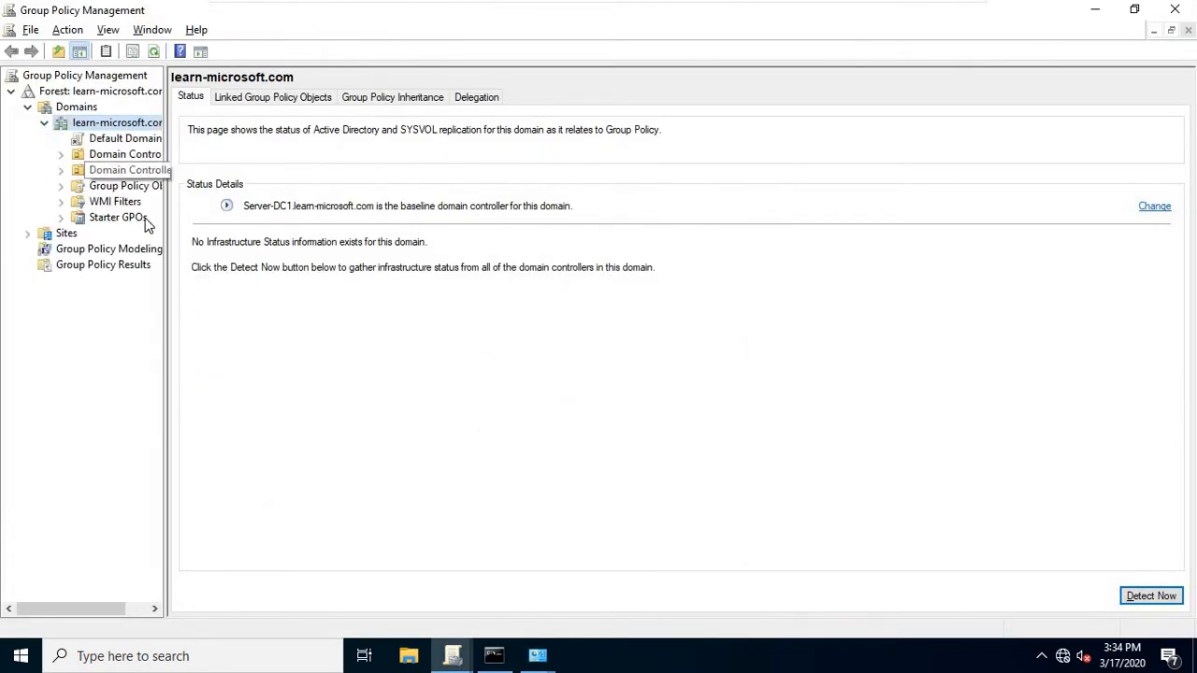
{"action": "left_click_drag", "start_coordinate": [164, 211], "coordinate": [377, 230]}
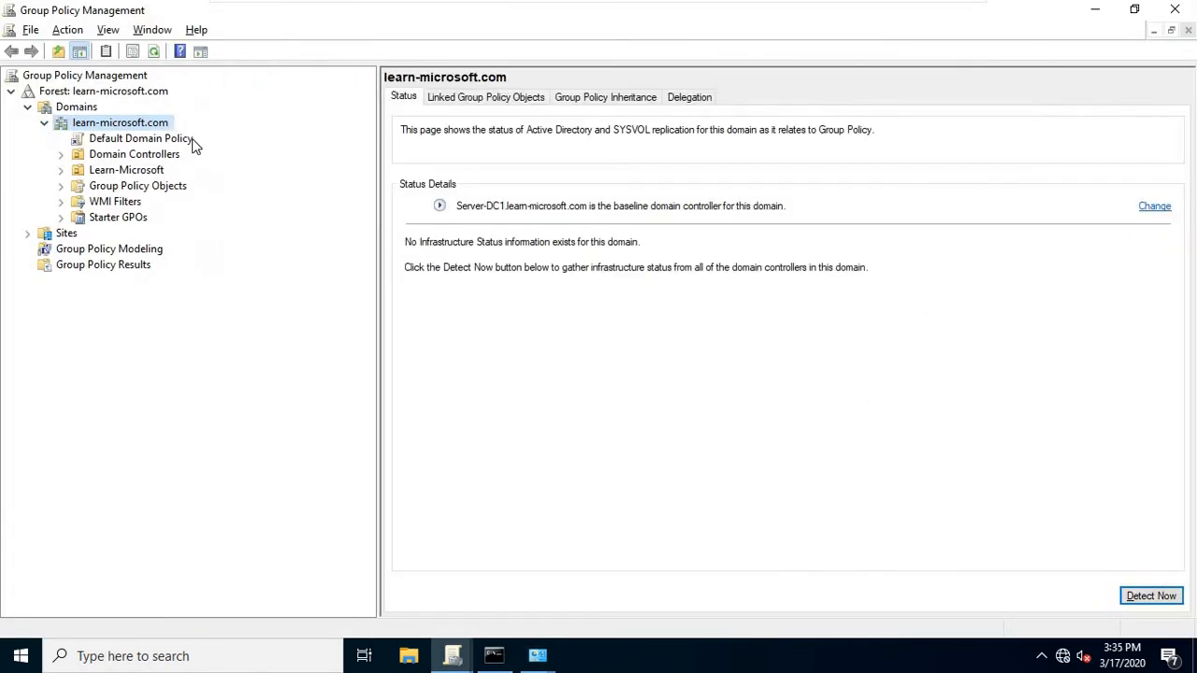
{"action": "right_click", "coordinate": [134, 127]}
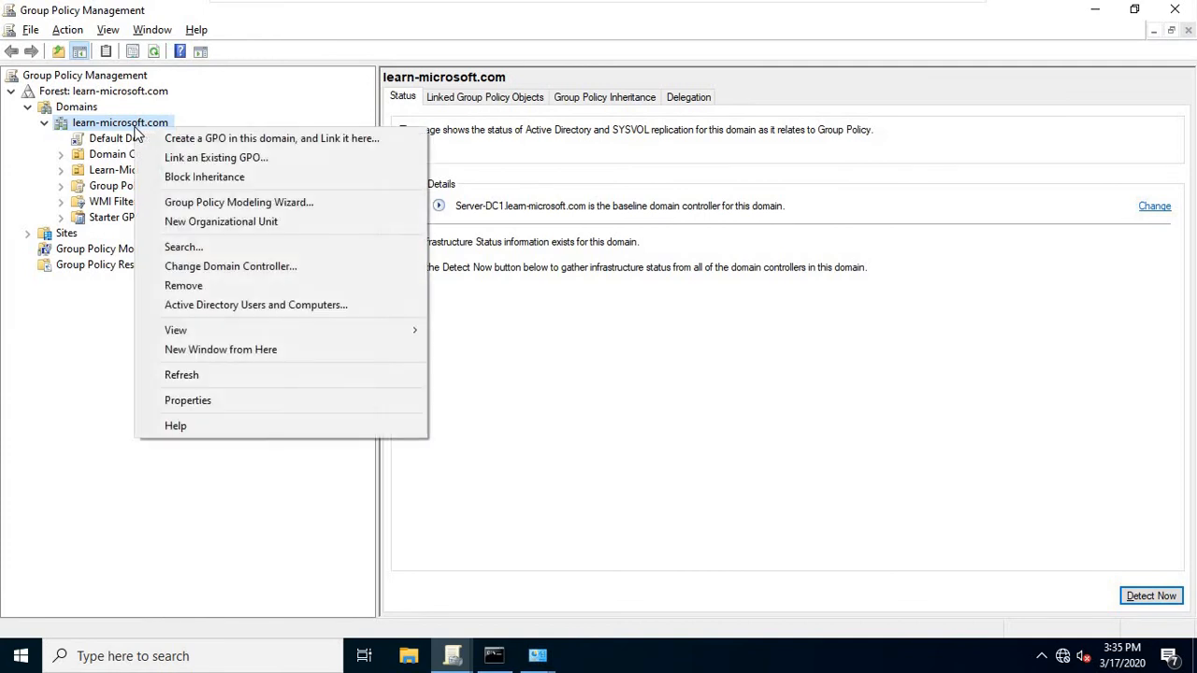
{"action": "left_click", "coordinate": [222, 140]}
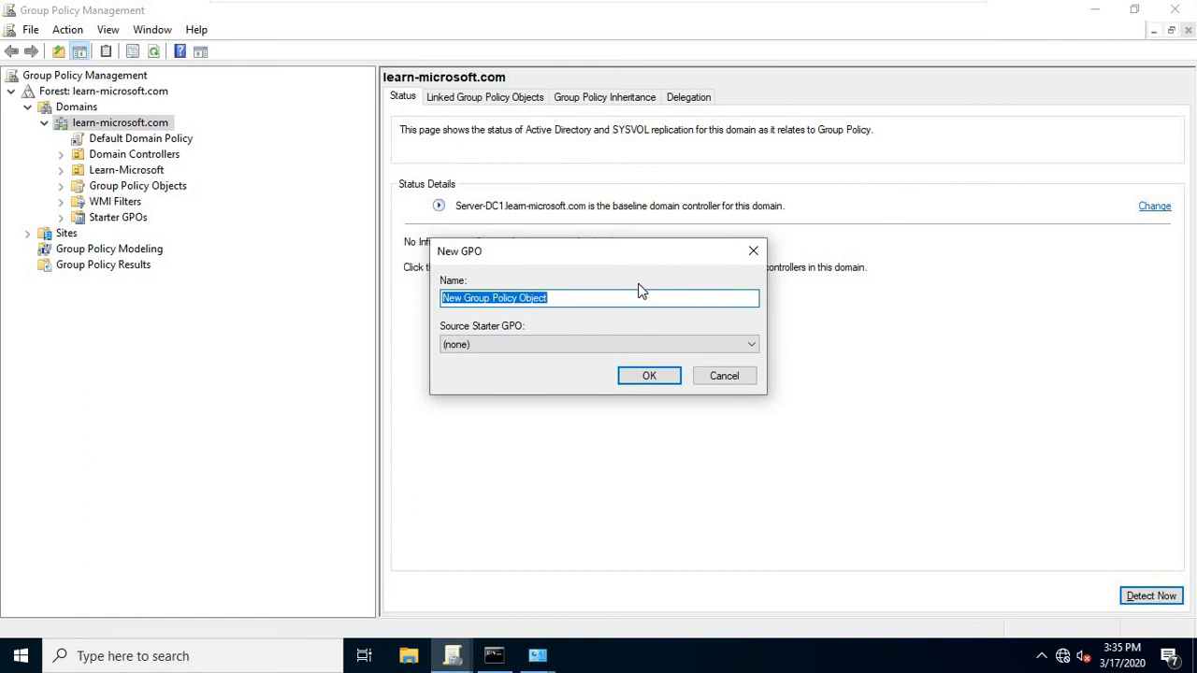
{"action": "type", "text": "DriveX"}
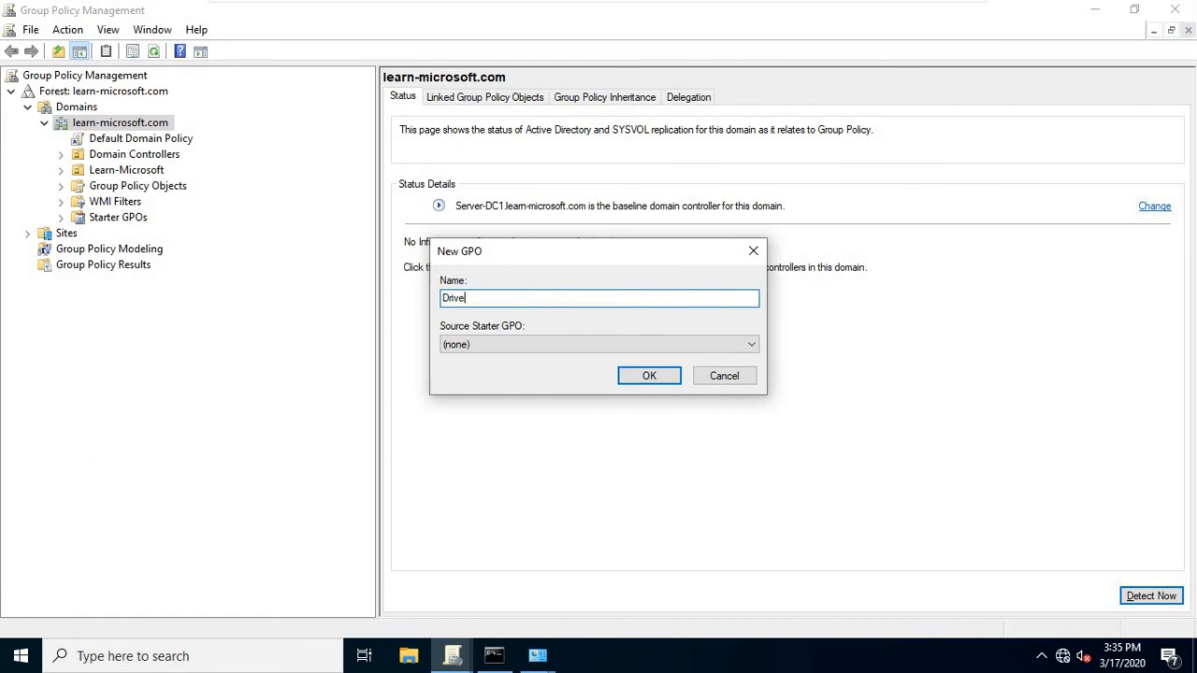
{"action": "left_click", "coordinate": [637, 381]}
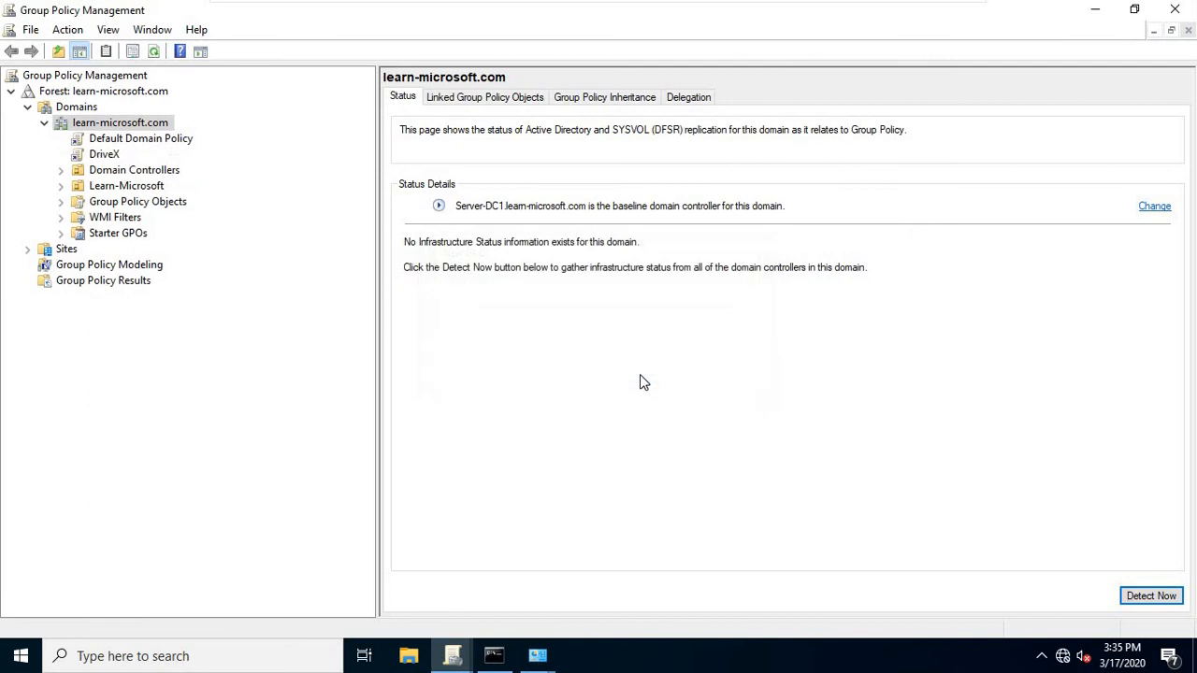
{"action": "left_click", "coordinate": [115, 157]}
Edit DriveX in a maximized editor at User Configuration > Preferences > Windows Settings > Drive Maps.
{"action": "right_click", "coordinate": [117, 160]}
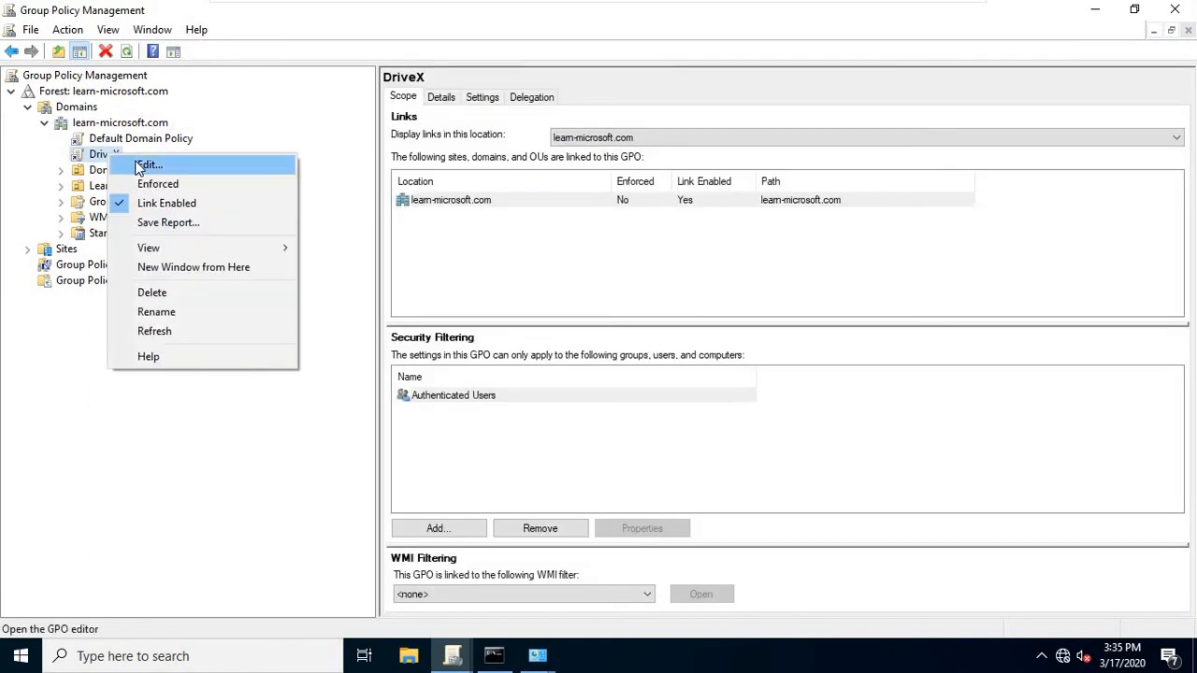
{"action": "left_click", "coordinate": [149, 165]}
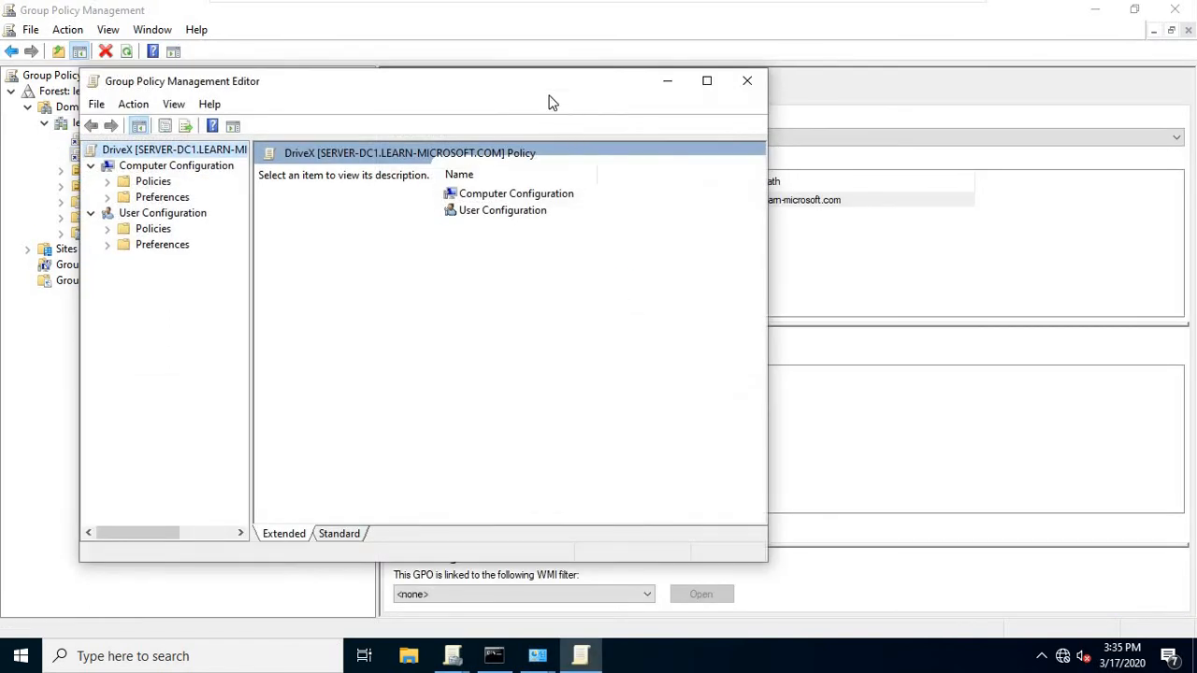
{"action": "left_click", "coordinate": [706, 82]}
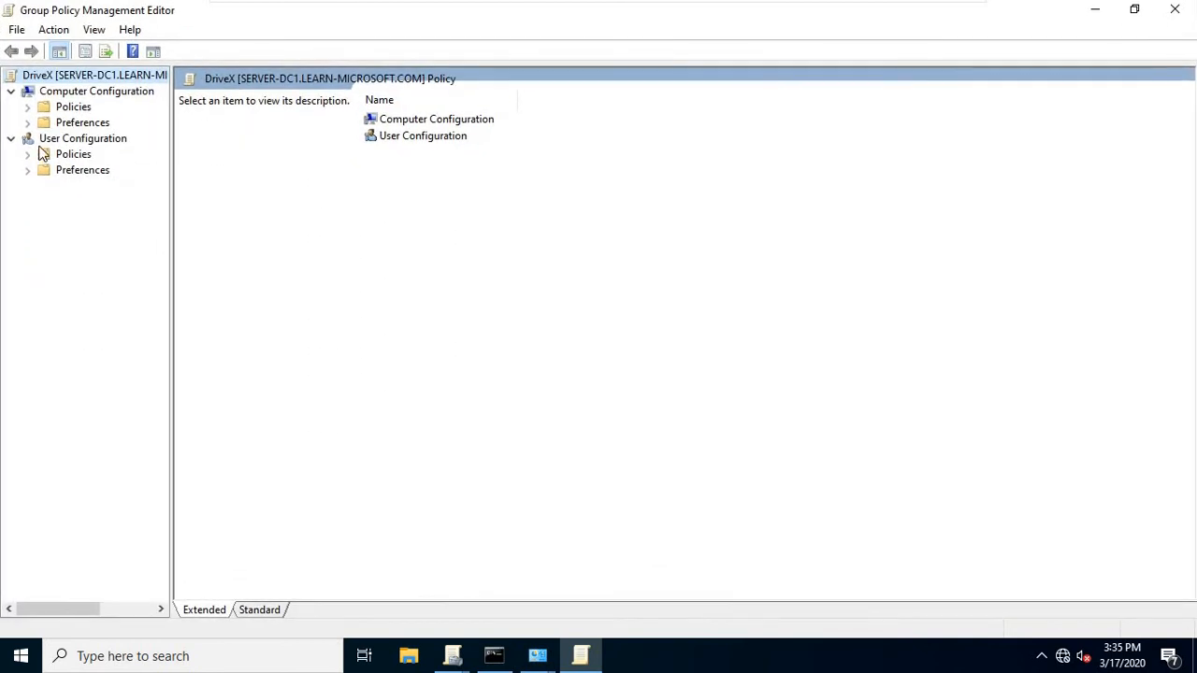
{"action": "left_click", "coordinate": [79, 140]}
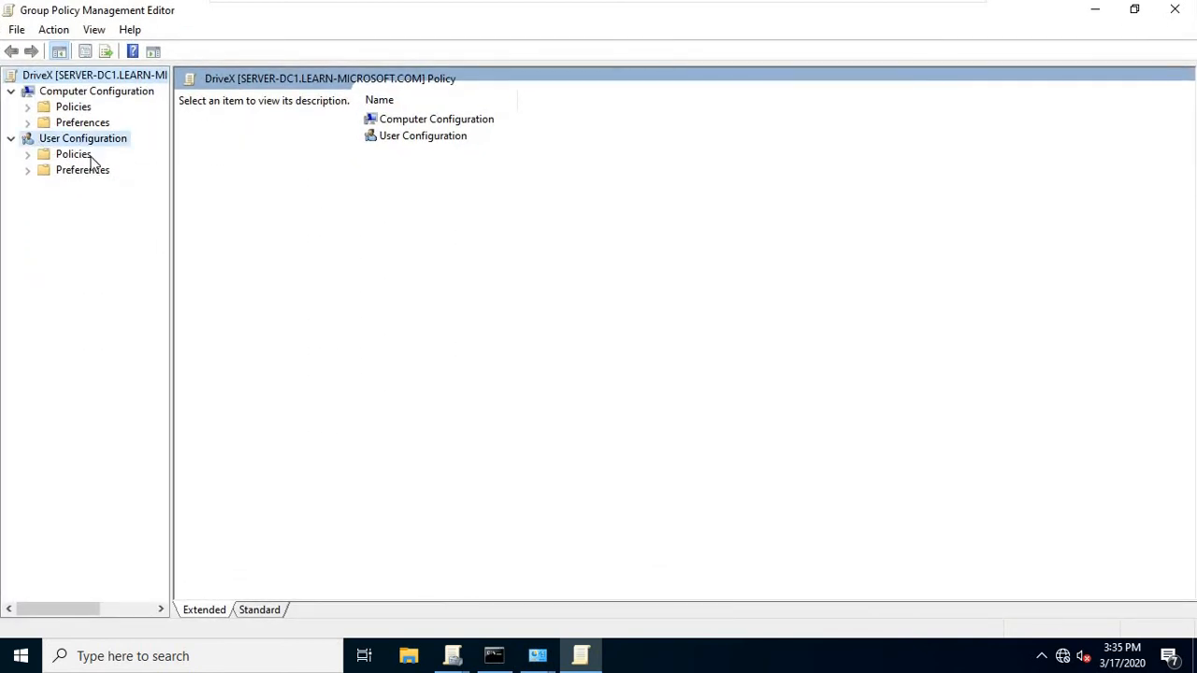
{"action": "left_click", "coordinate": [27, 170]}
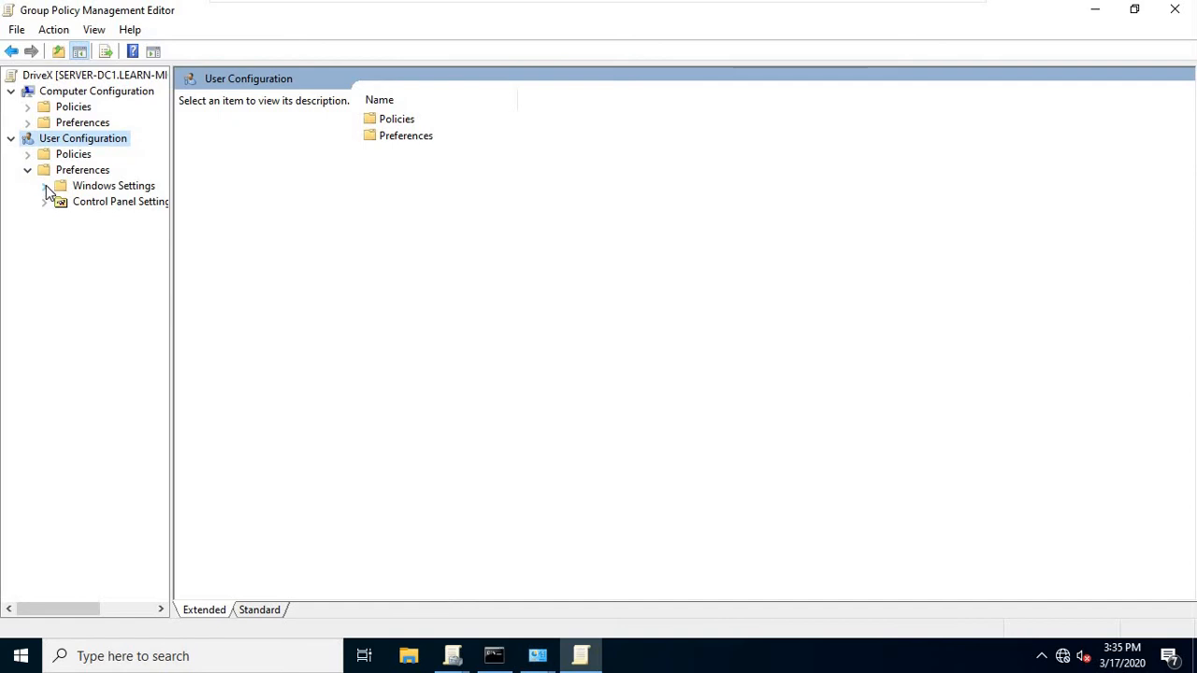
{"action": "left_click", "coordinate": [44, 186]}
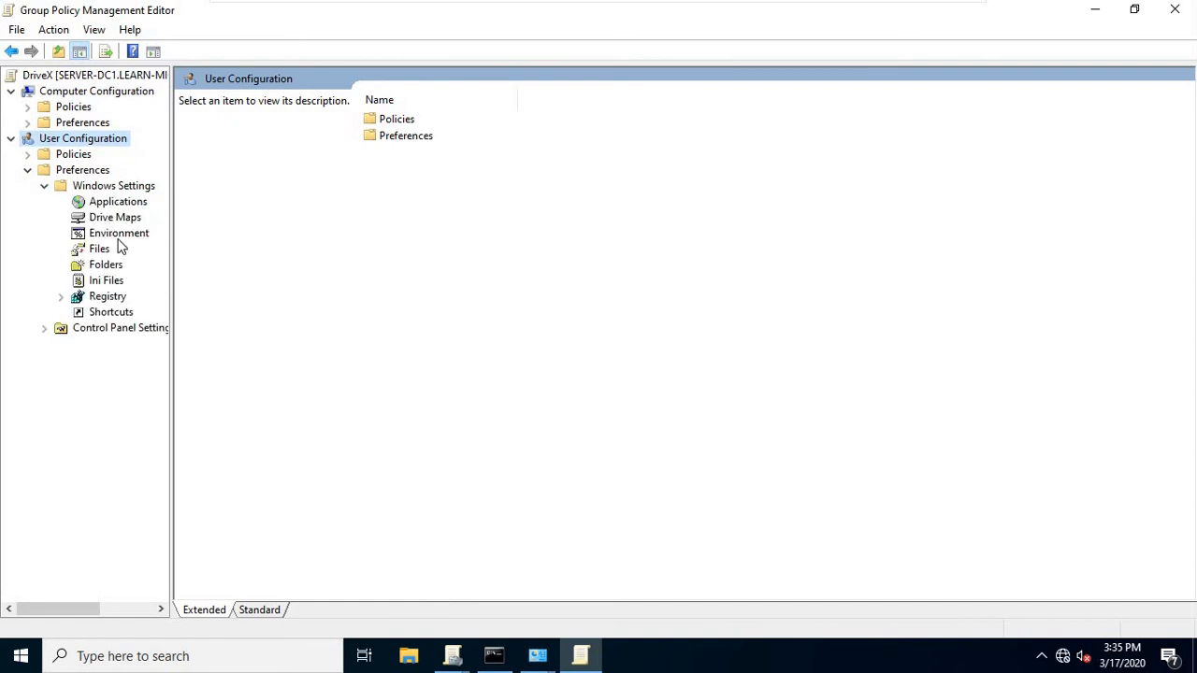
{"action": "left_click", "coordinate": [118, 220]}
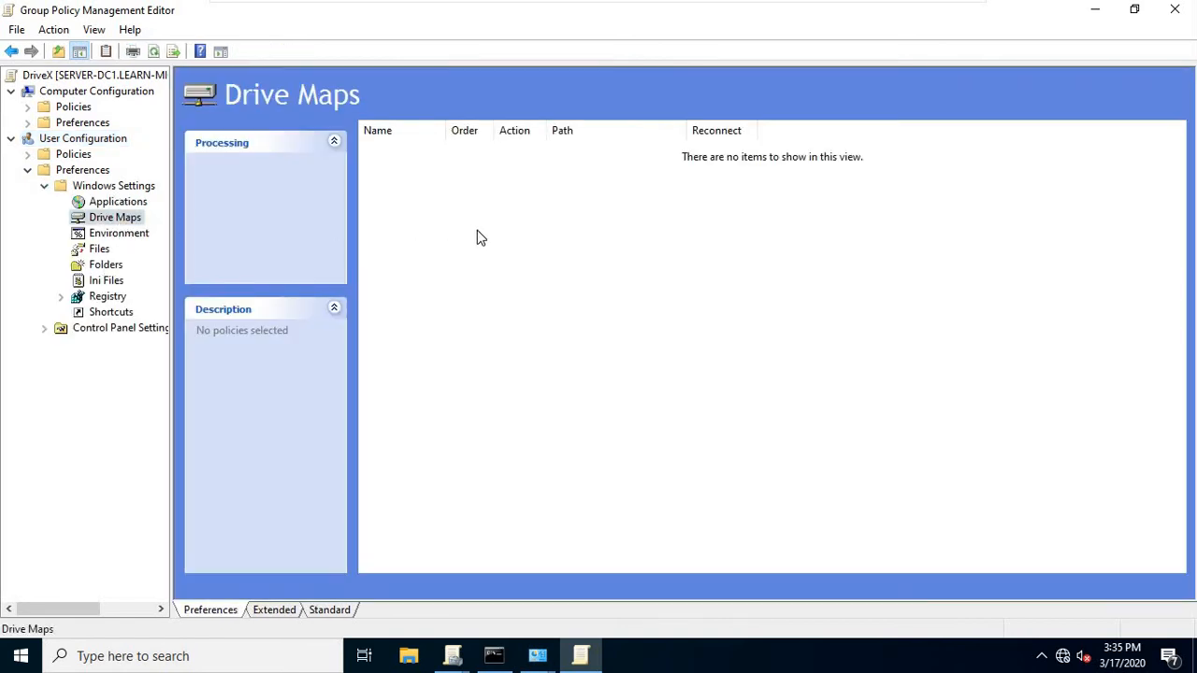
{"action": "right_click", "coordinate": [442, 222]}
{"action": "mouse_move", "coordinate": [561, 232]}
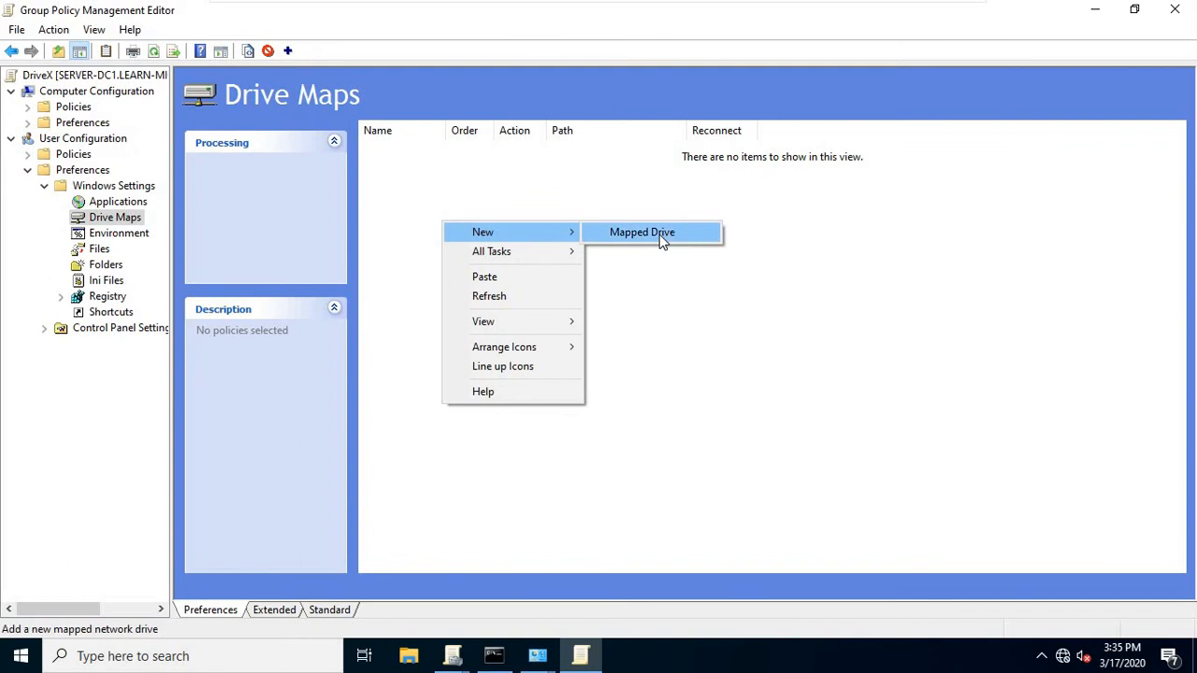
Start a new Mapped Drive with action Create and location \\learn-microsoft.com\userdata.
{"action": "left_click", "coordinate": [658, 233]}
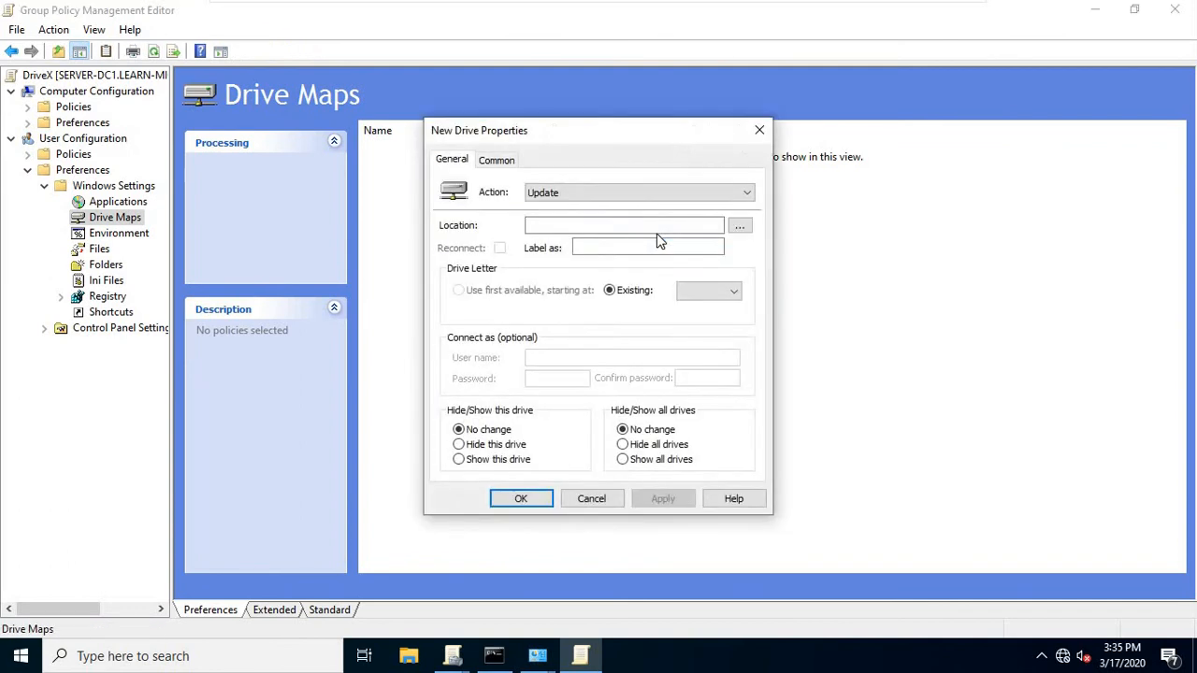
{"action": "left_click", "coordinate": [561, 194]}
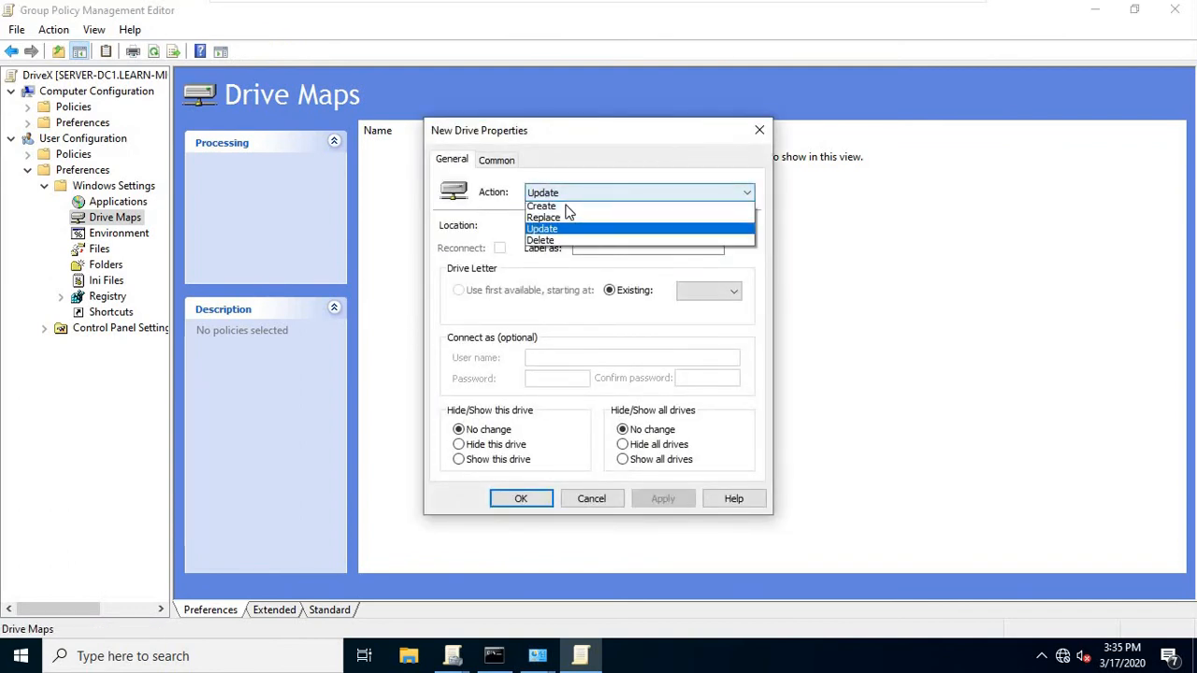
{"action": "left_click", "coordinate": [554, 204]}
{"action": "left_click", "coordinate": [558, 223]}
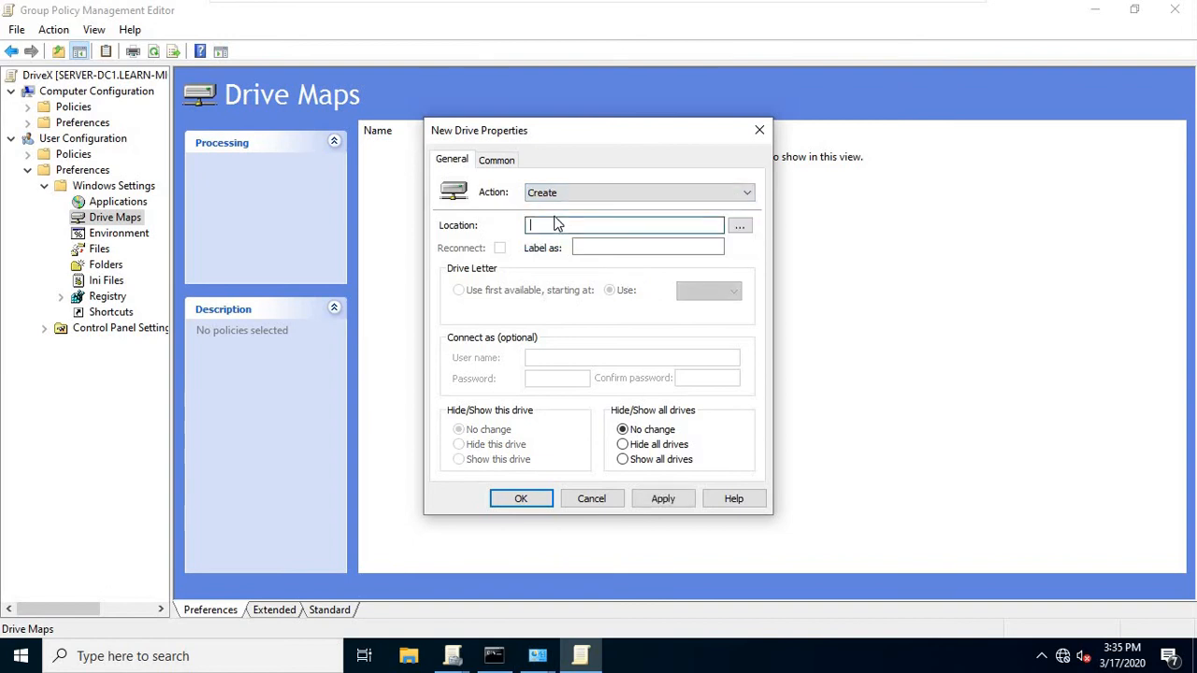
{"action": "type", "text": "\\\\learn-microsoft.com\\userdata"}
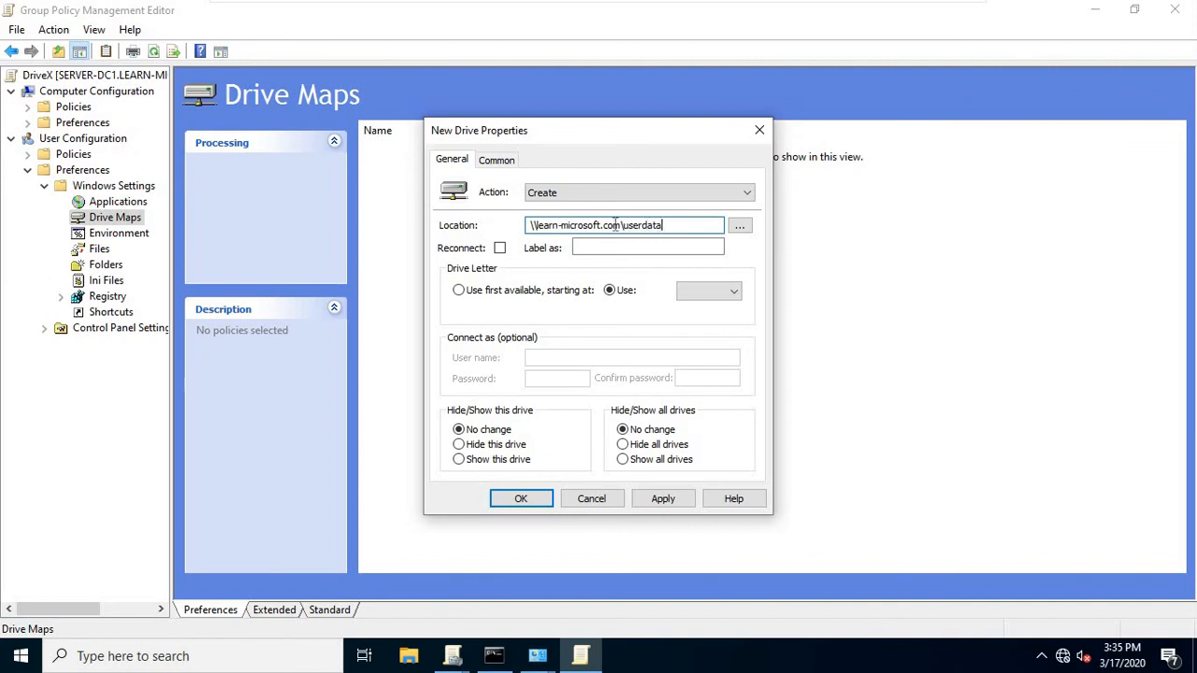
{"action": "left_click_drag", "start_coordinate": [663, 225], "coordinate": [537, 226]}
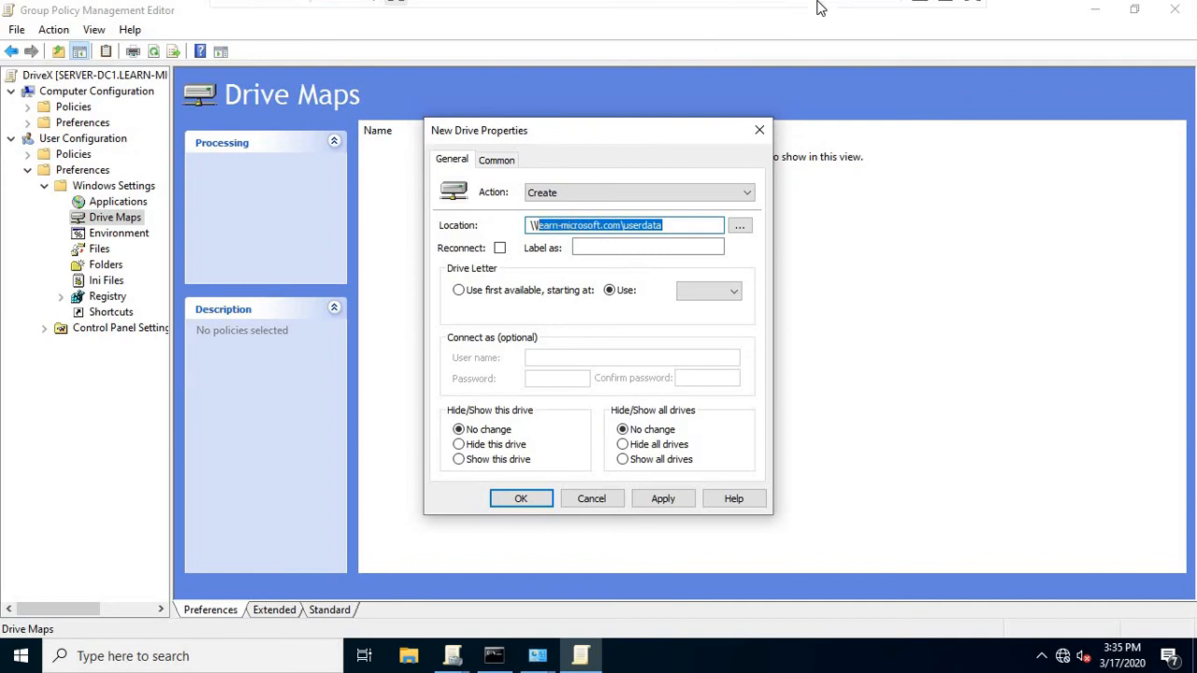
Verify the UserData namespace path in Server1's DFS Management, then return to the new drive mapping.
{"action": "left_click", "coordinate": [920, 13]}
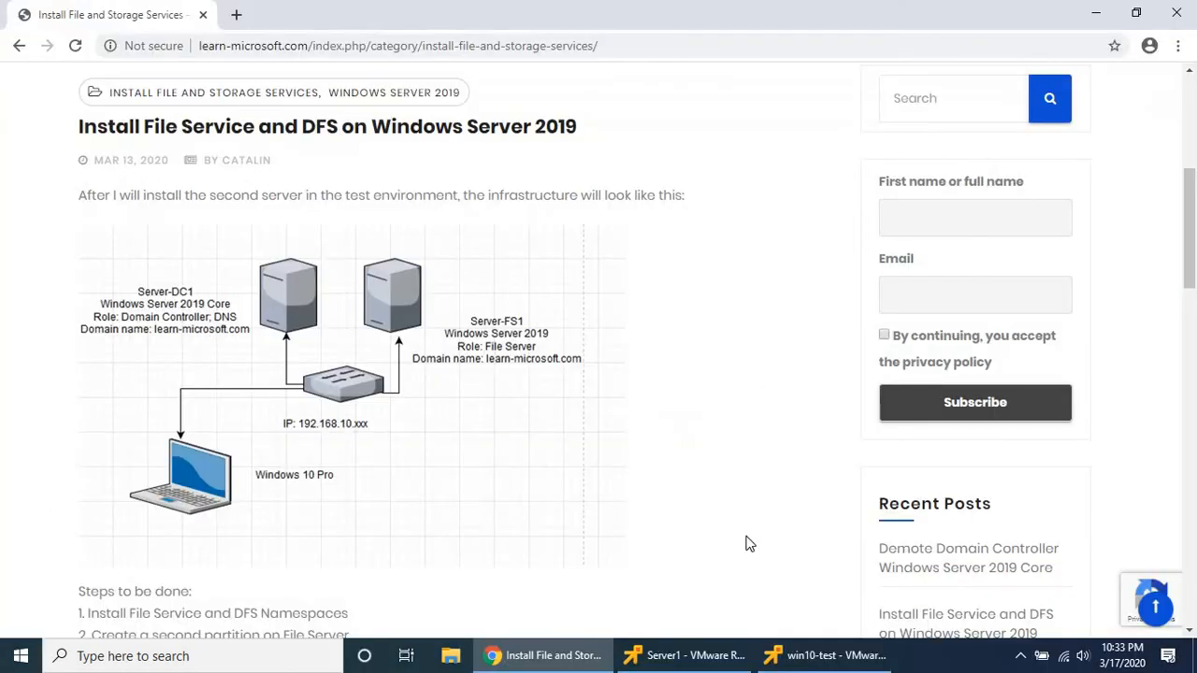
{"action": "left_click", "coordinate": [678, 657]}
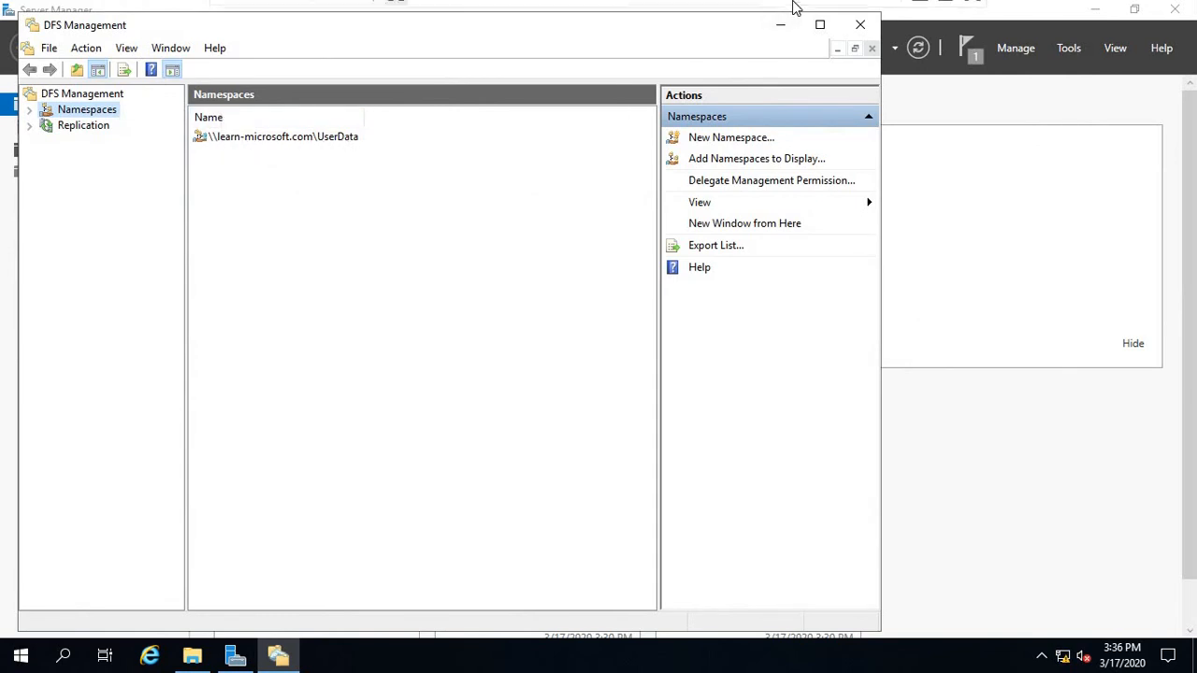
{"action": "left_click", "coordinate": [921, 19]}
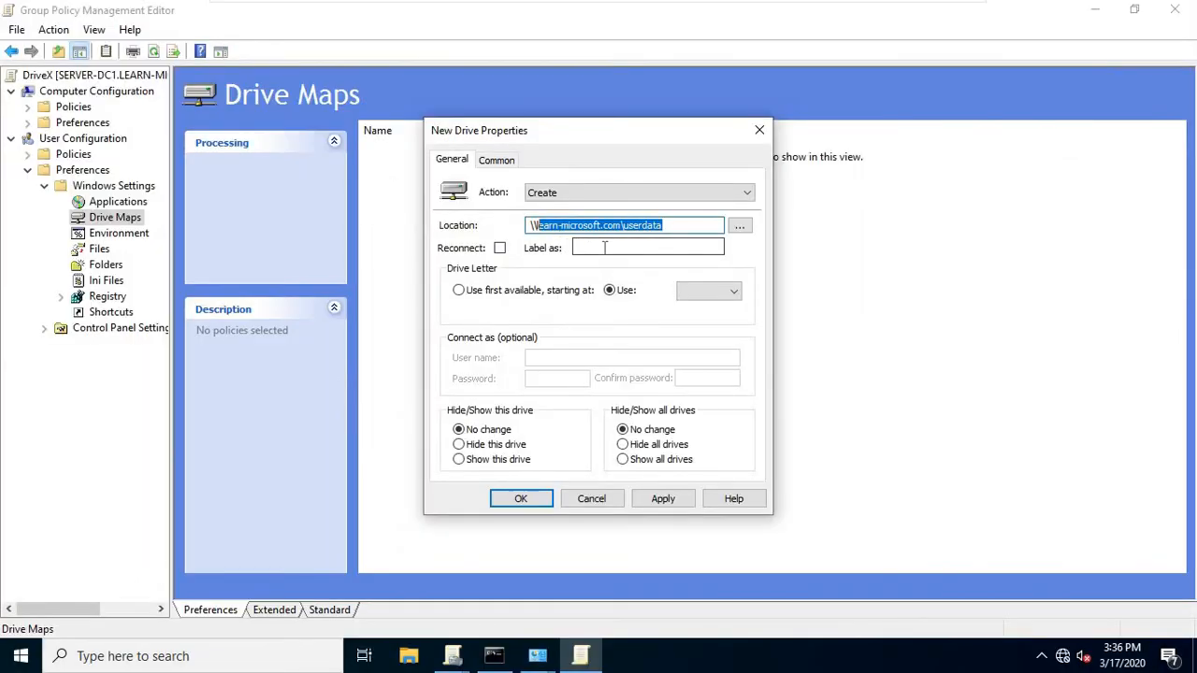
Label the mapping 'User Data', assign drive letter X, save it, and minimize the editor.
{"action": "left_click", "coordinate": [607, 247]}
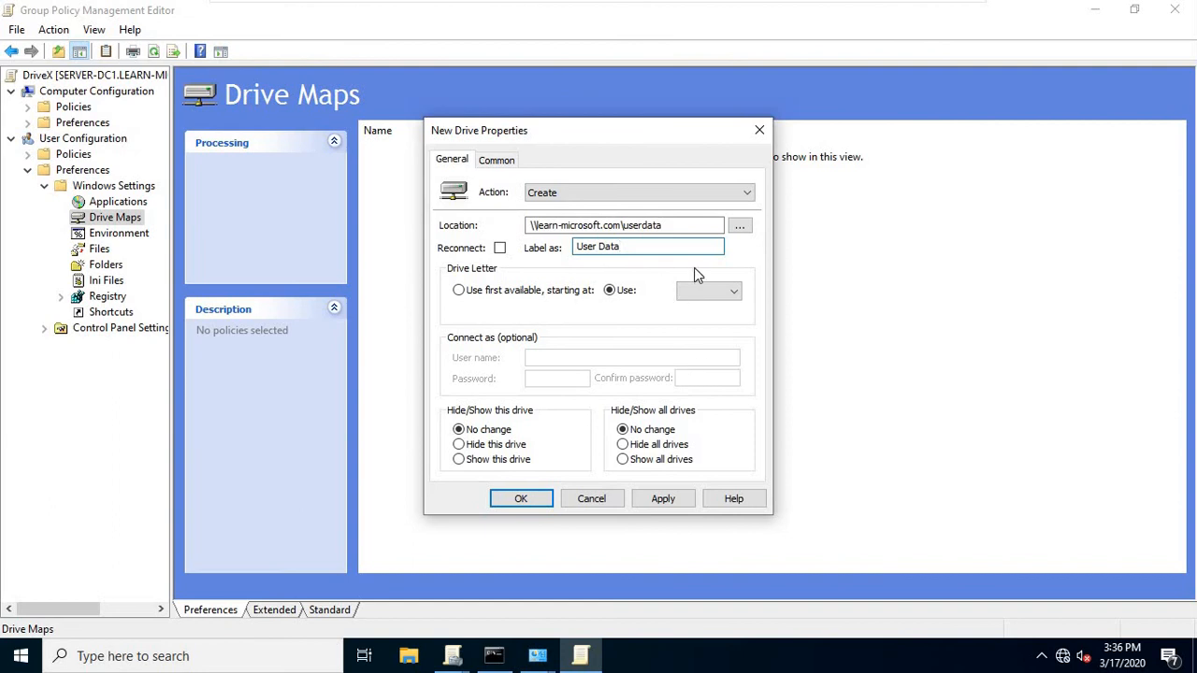
{"action": "left_click", "coordinate": [704, 297]}
{"action": "scroll", "coordinate": [706, 439], "scroll_direction": "down", "scroll_amount": 3}
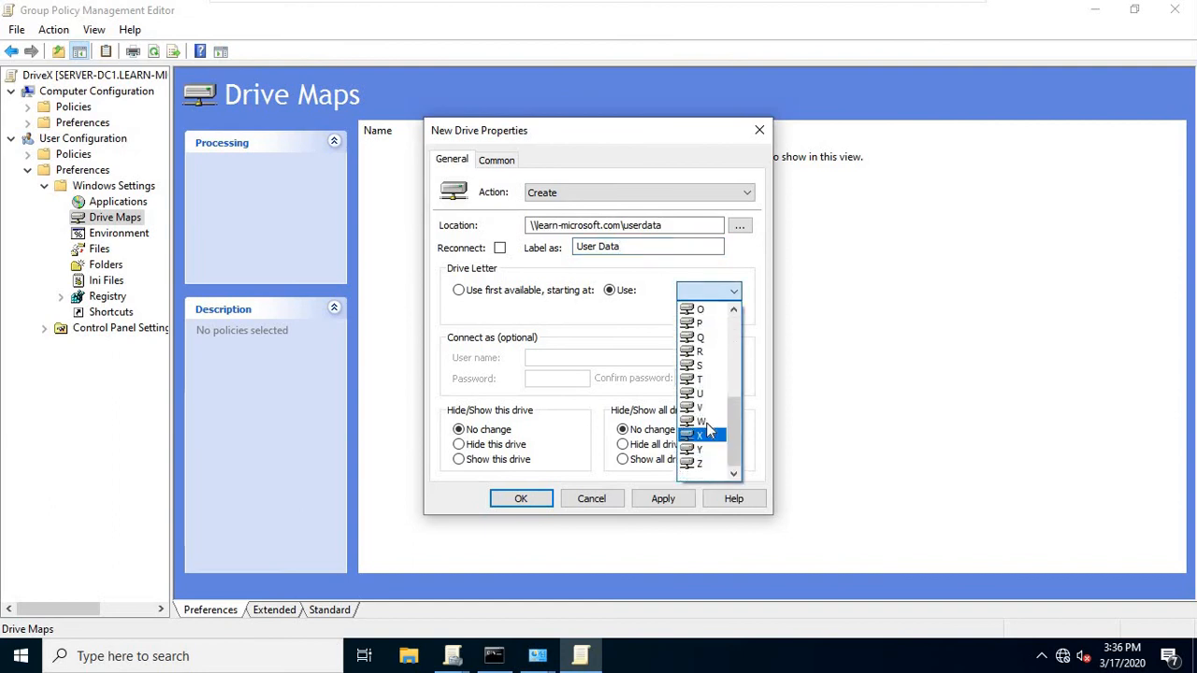
{"action": "left_click", "coordinate": [704, 437]}
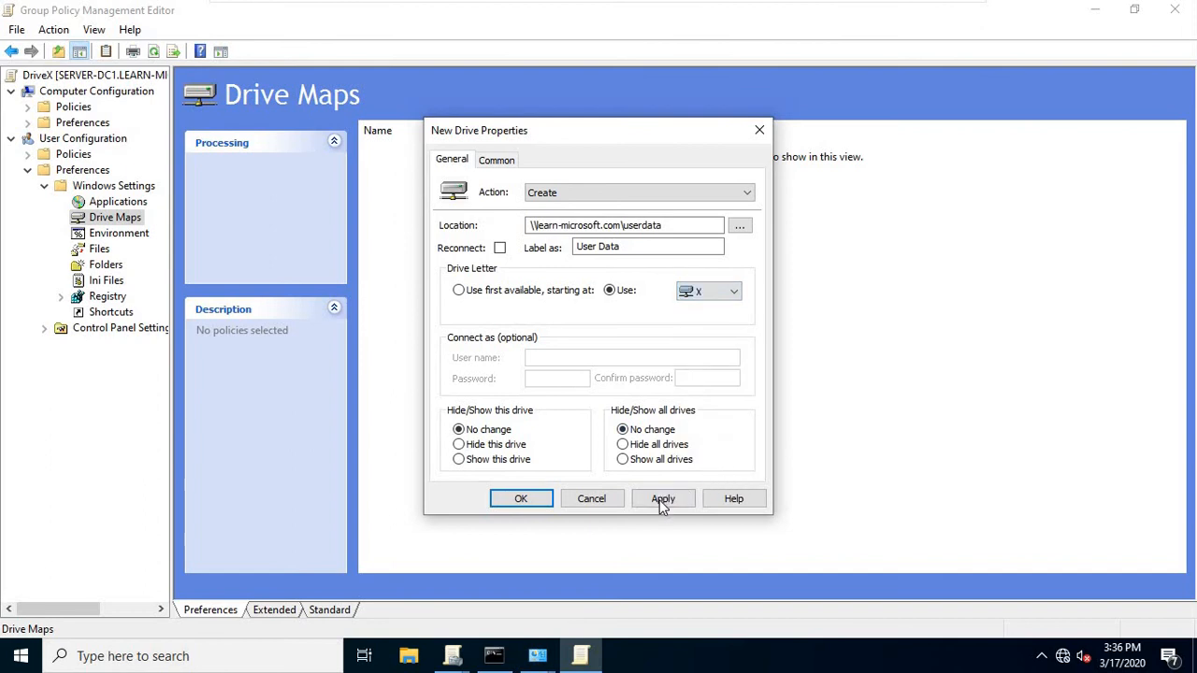
{"action": "left_click", "coordinate": [661, 499]}
{"action": "left_click", "coordinate": [527, 499]}
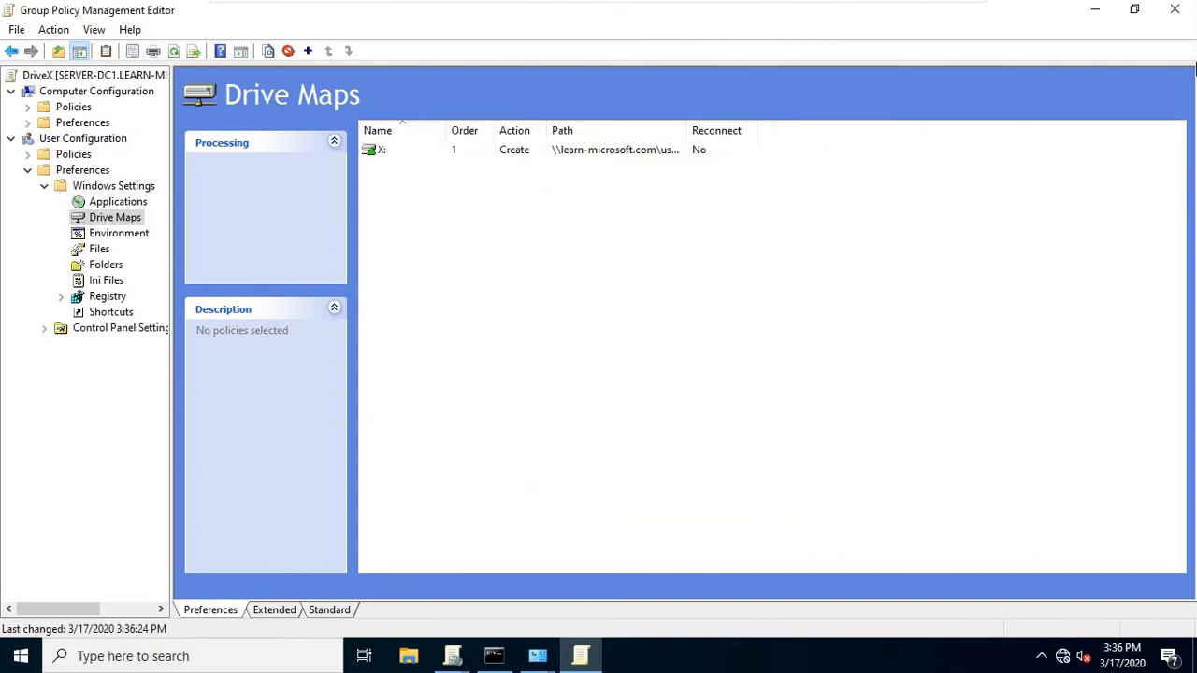
{"action": "left_click", "coordinate": [1088, 11]}
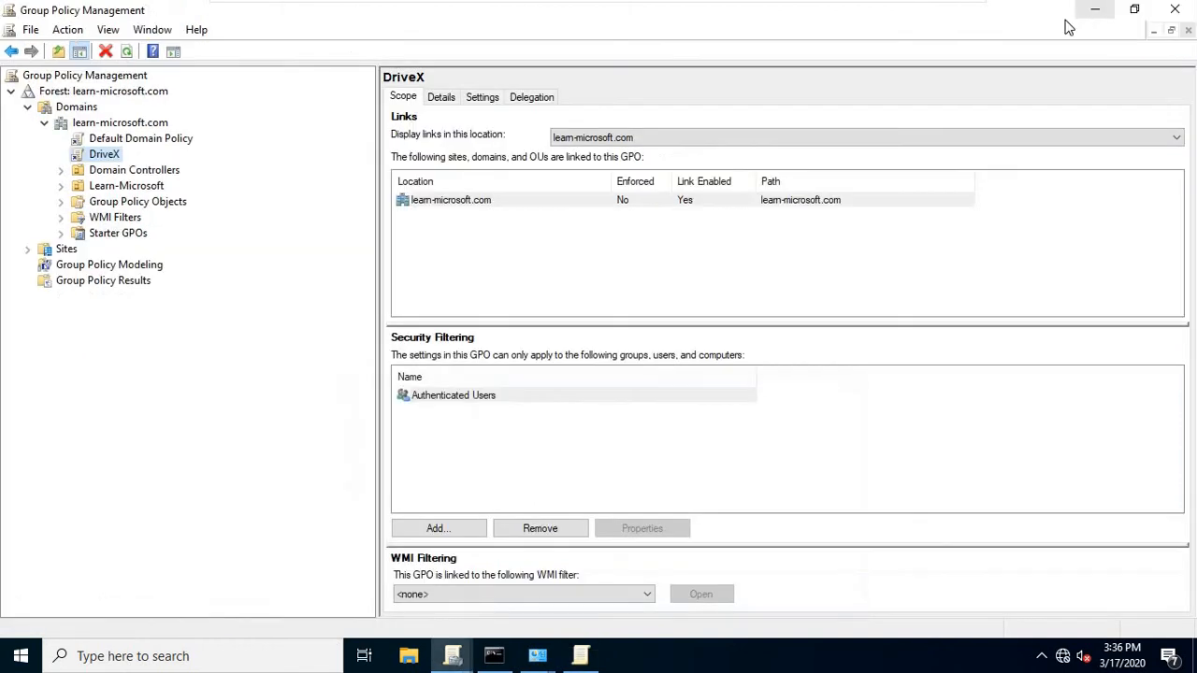
Check This PC in File Explorer, where only the User Data (Z:) network drive appears.
{"action": "left_click", "coordinate": [408, 657]}
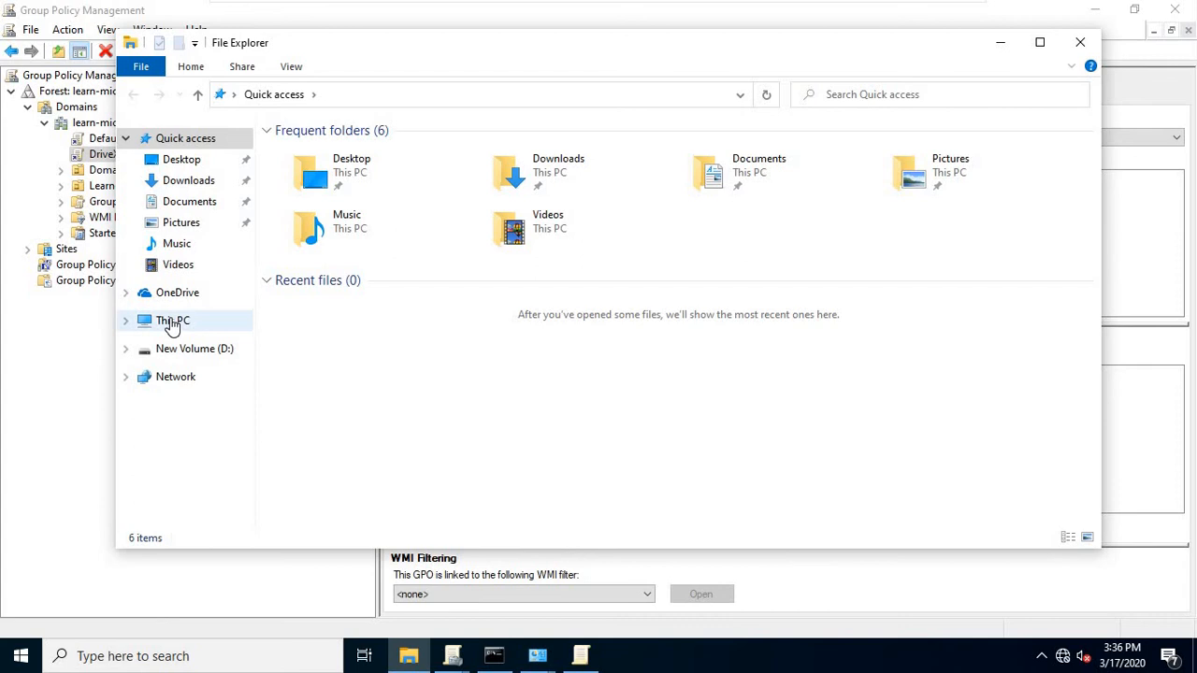
{"action": "left_click", "coordinate": [171, 323]}
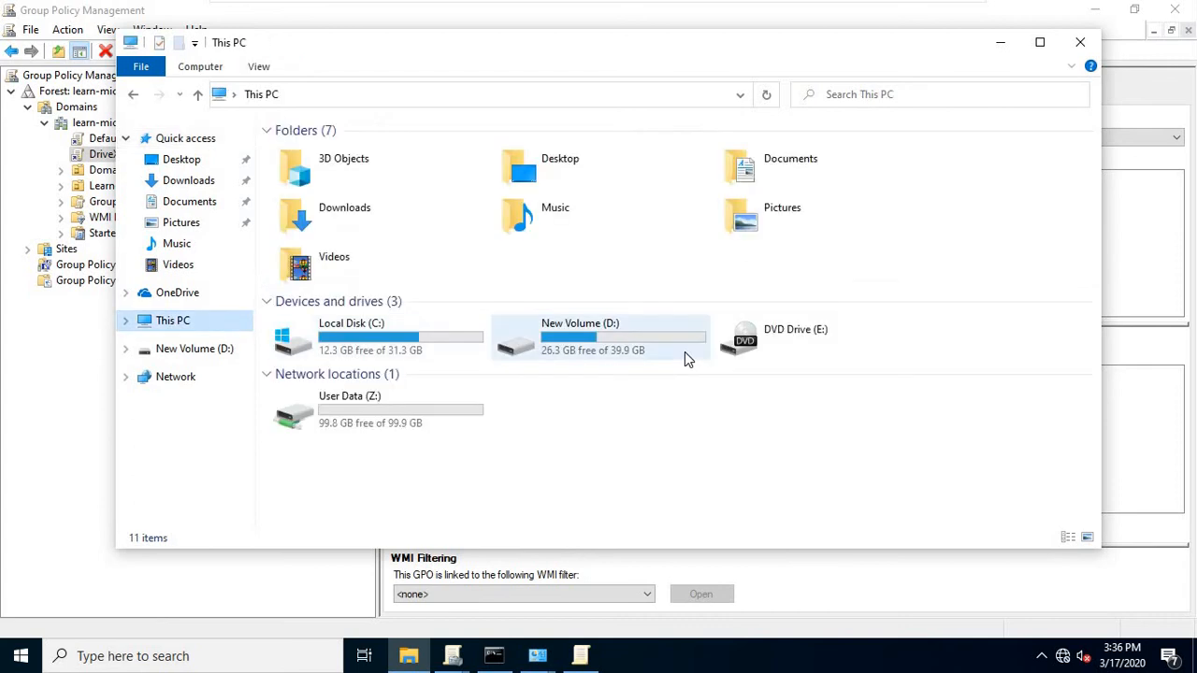
{"action": "right_click", "coordinate": [352, 418]}
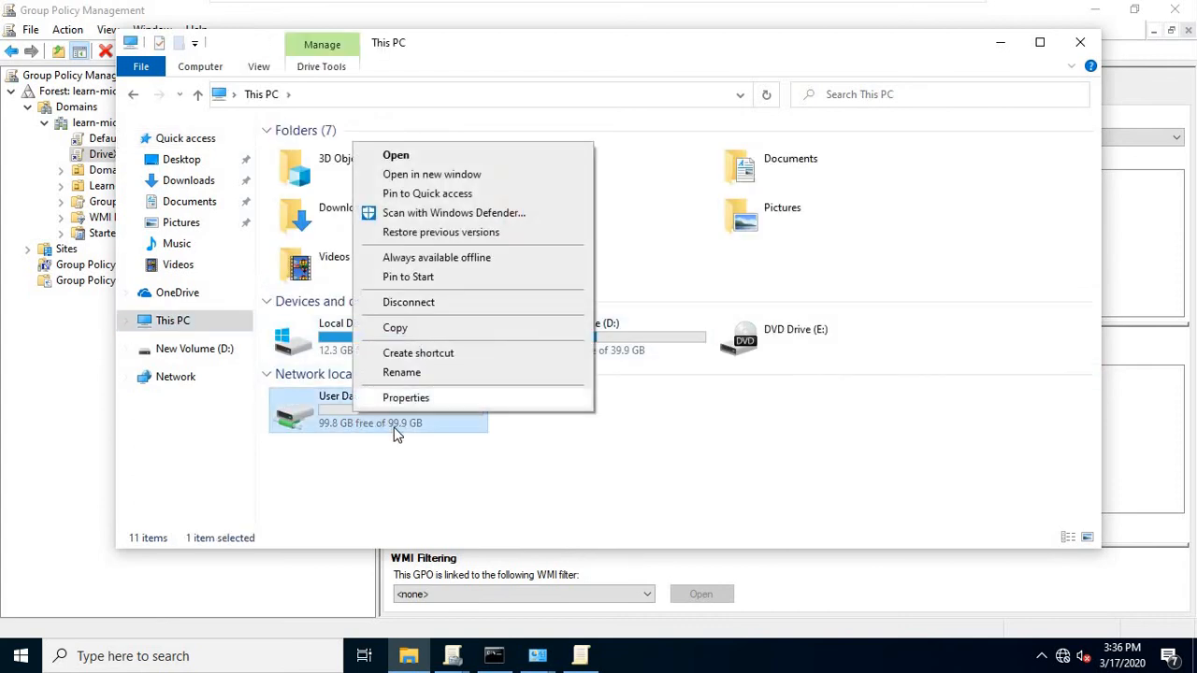
{"action": "left_click", "coordinate": [388, 468]}
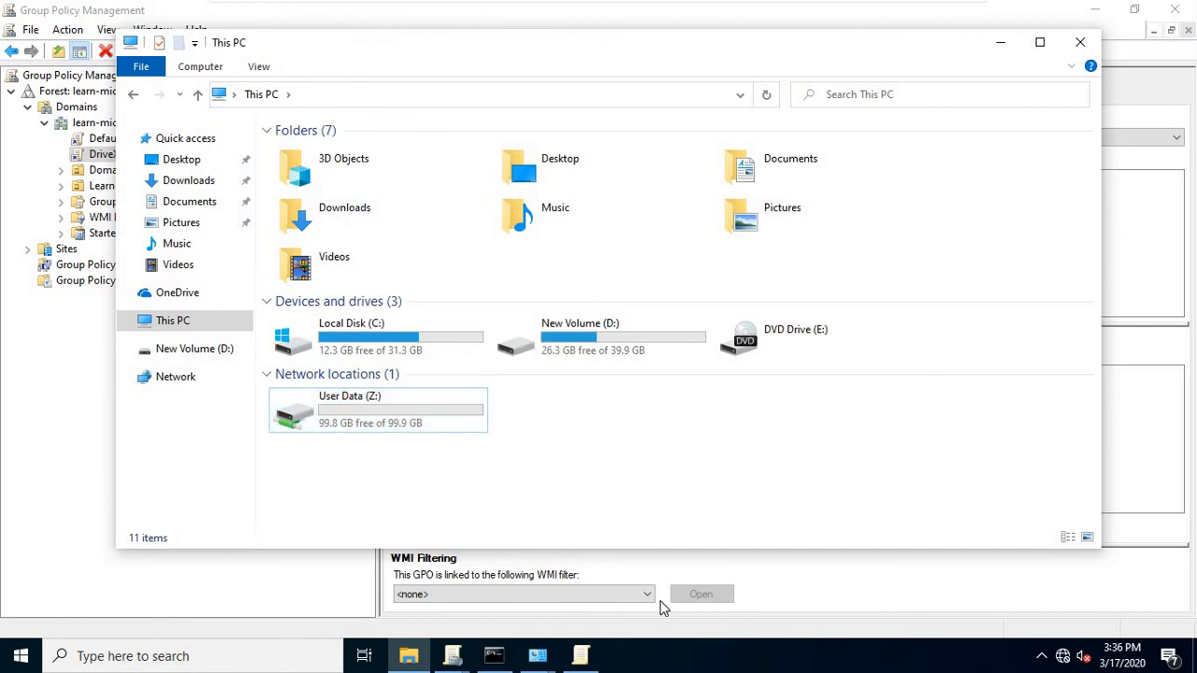
Run gpupdate /force in Command Prompt to apply the new policy.
{"action": "left_click", "coordinate": [494, 655]}
{"action": "left_click", "coordinate": [514, 400]}
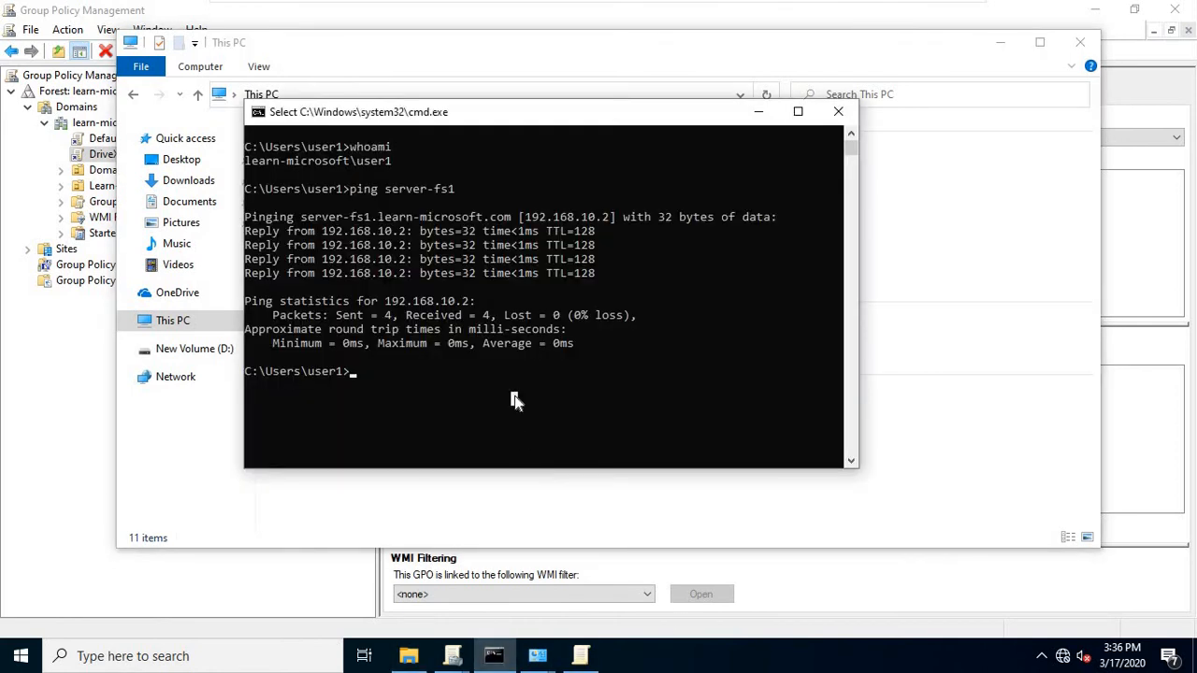
{"action": "type", "text": "g"}
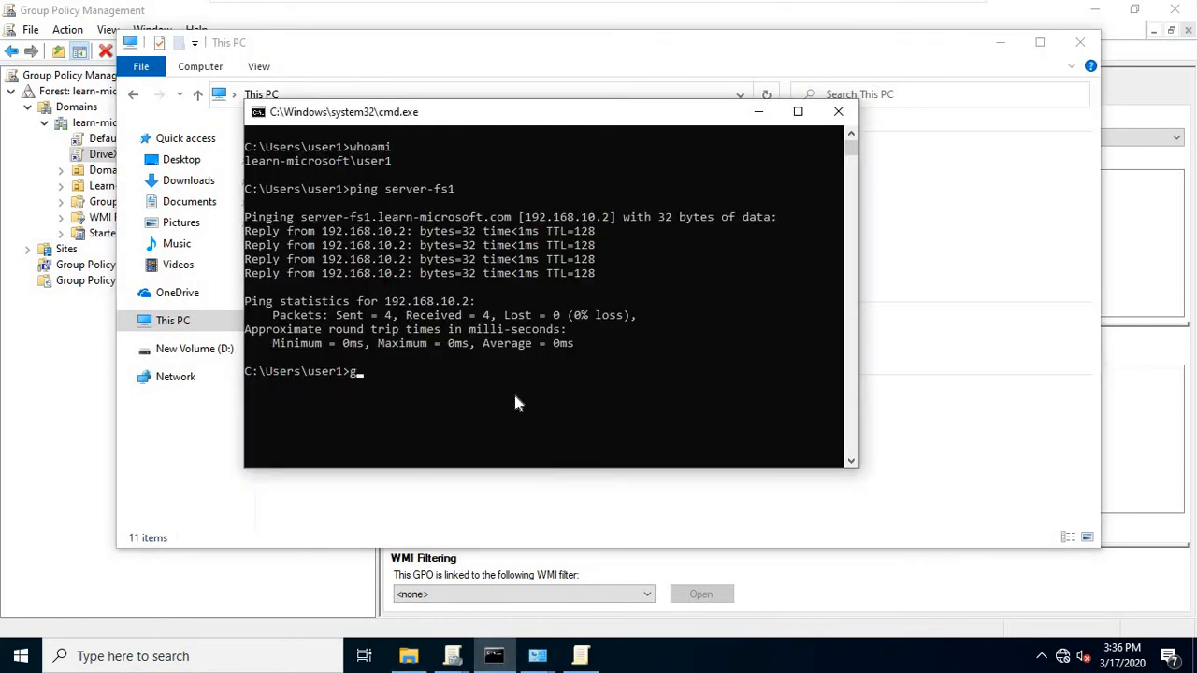
{"action": "type", "text": "pupdate /force"}
{"action": "key", "text": "Return"}
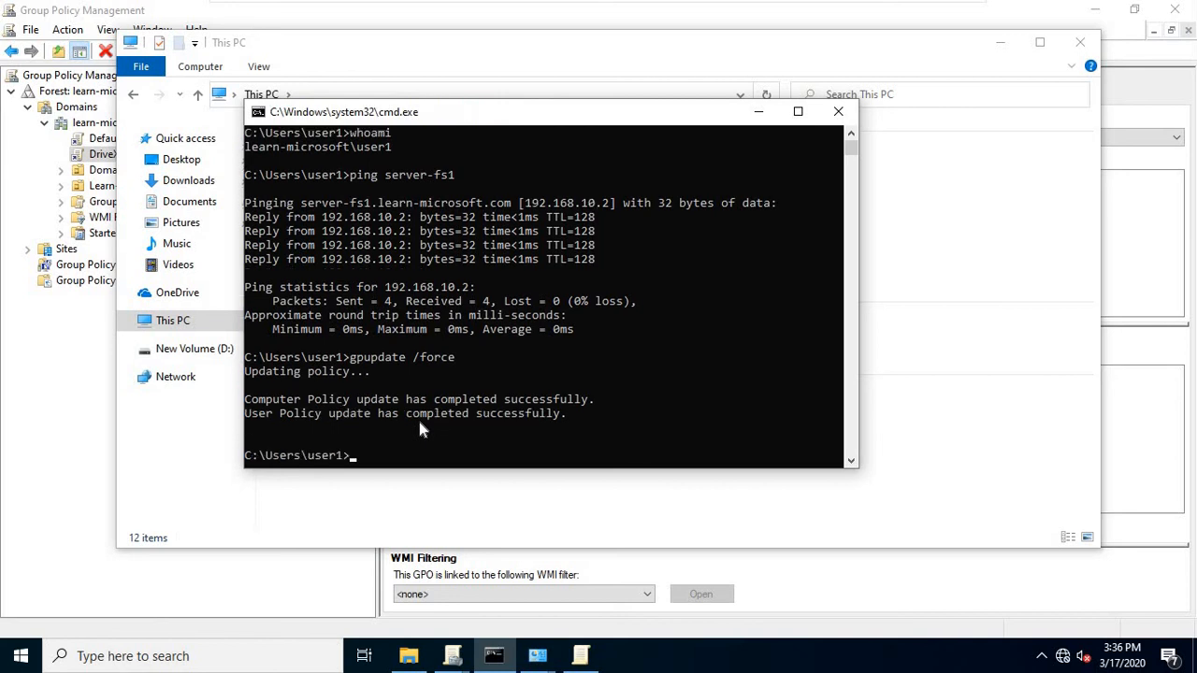
Open the User Data (X:) drive and browse its Public, user1 and user2 folders.
{"action": "left_click", "coordinate": [421, 658]}
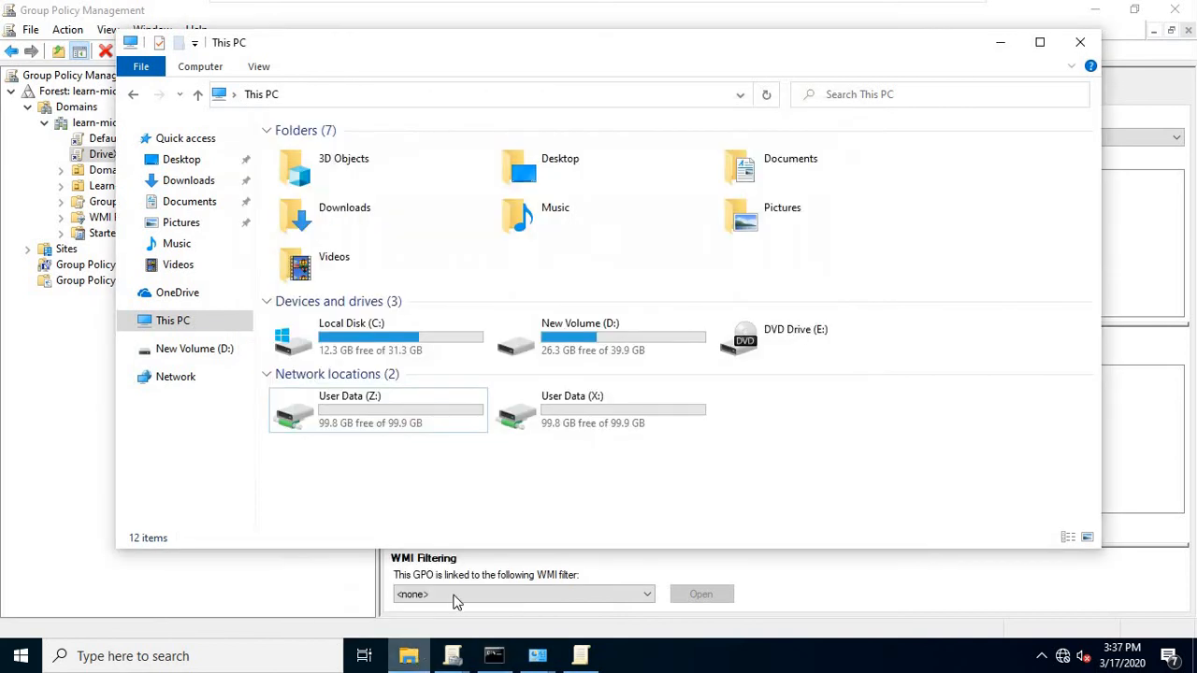
{"action": "double_click", "coordinate": [580, 423]}
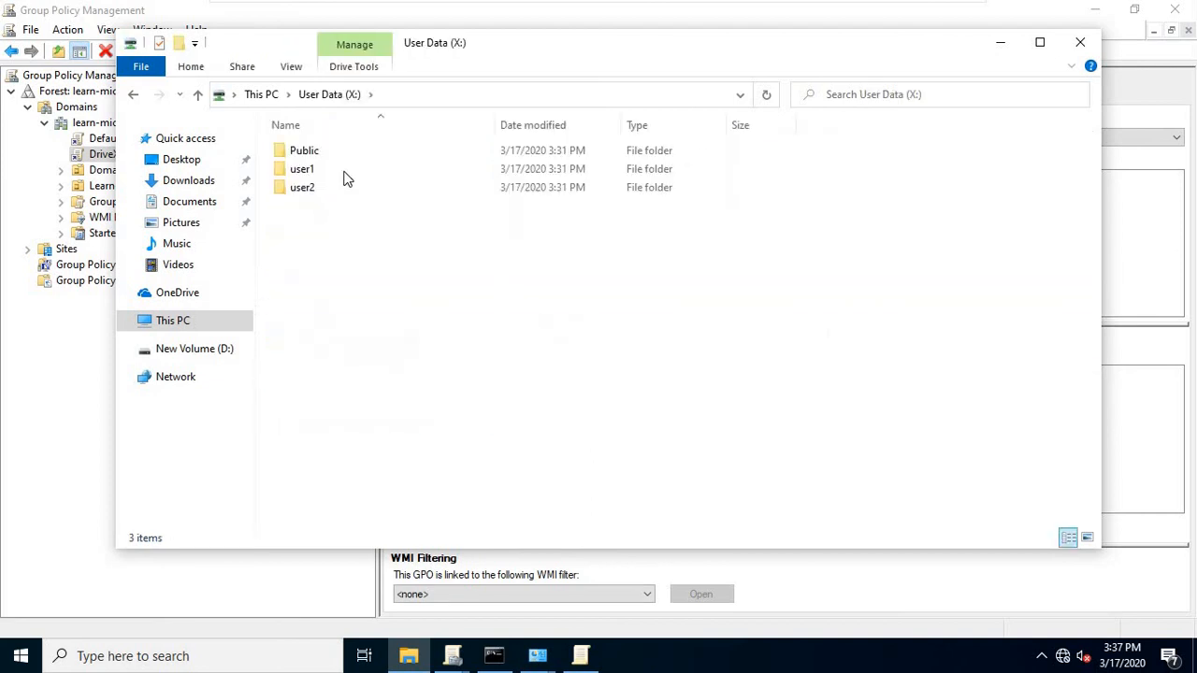
{"action": "double_click", "coordinate": [291, 153]}
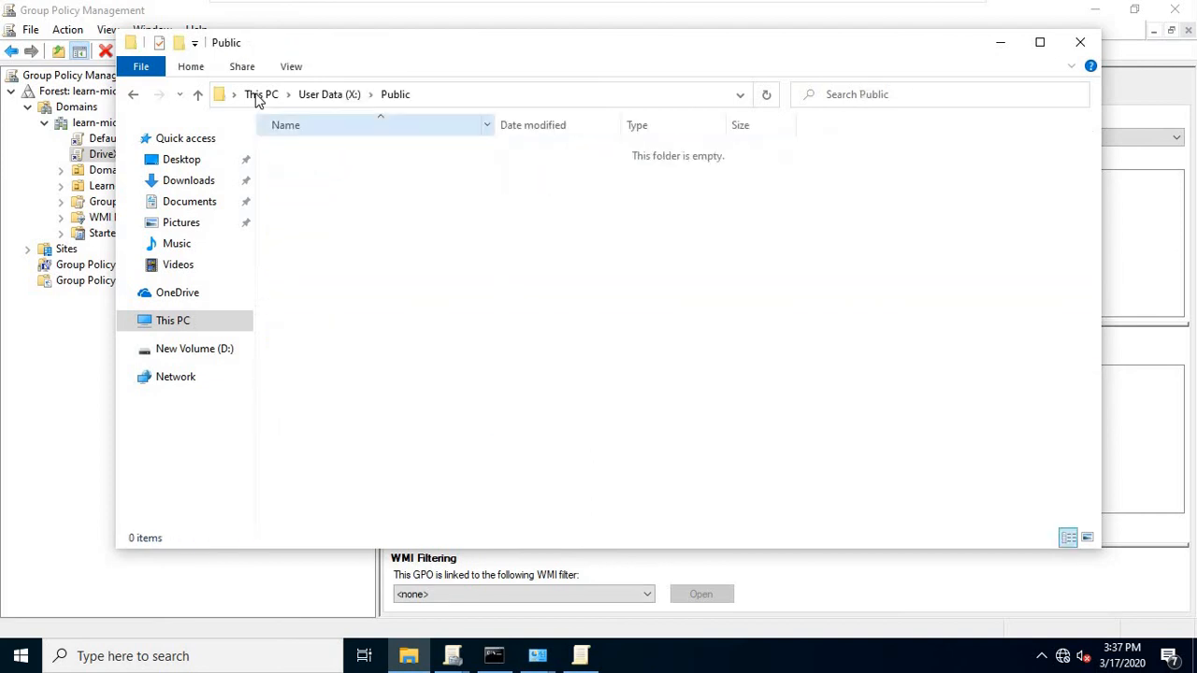
{"action": "left_click", "coordinate": [332, 95]}
{"action": "left_click", "coordinate": [319, 168]}
{"action": "double_click", "coordinate": [309, 168]}
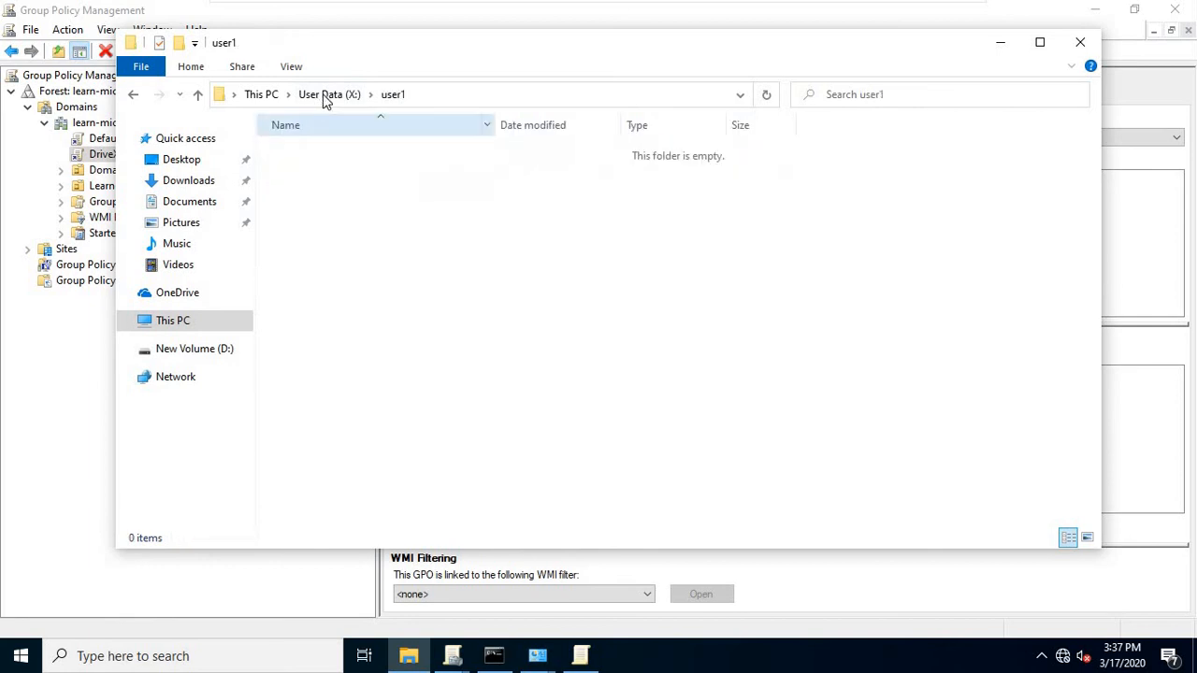
{"action": "left_click", "coordinate": [327, 94]}
{"action": "left_click", "coordinate": [323, 188]}
{"action": "key", "text": "Return"}
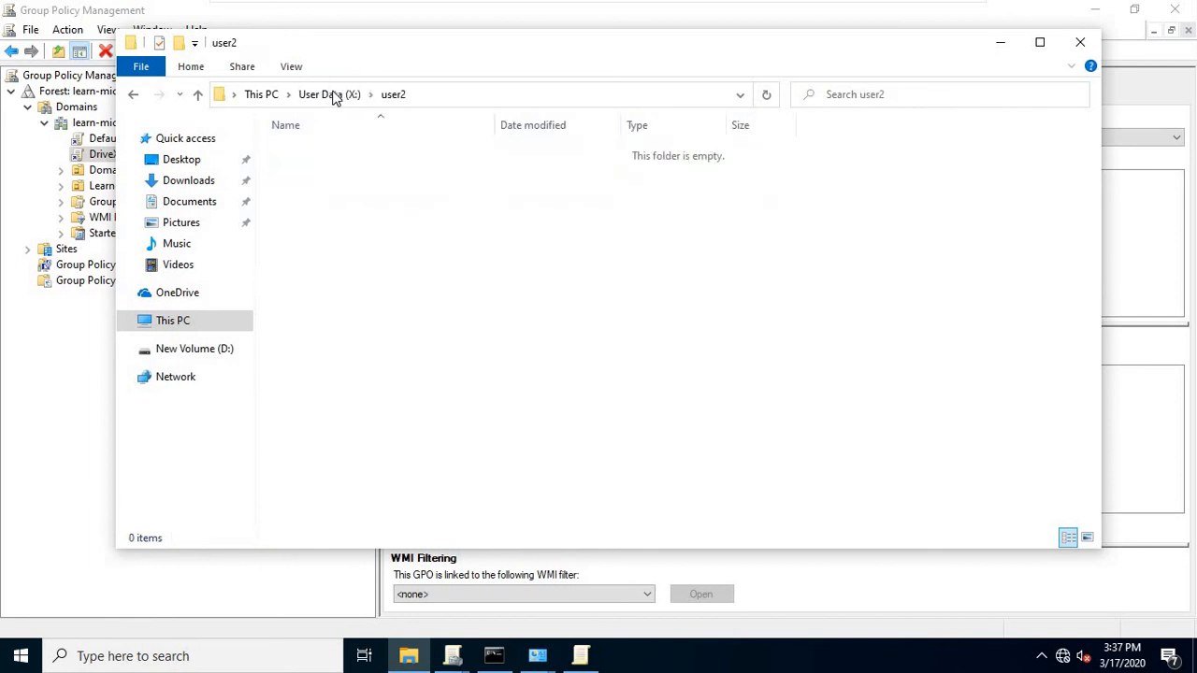
{"action": "left_click", "coordinate": [330, 95]}
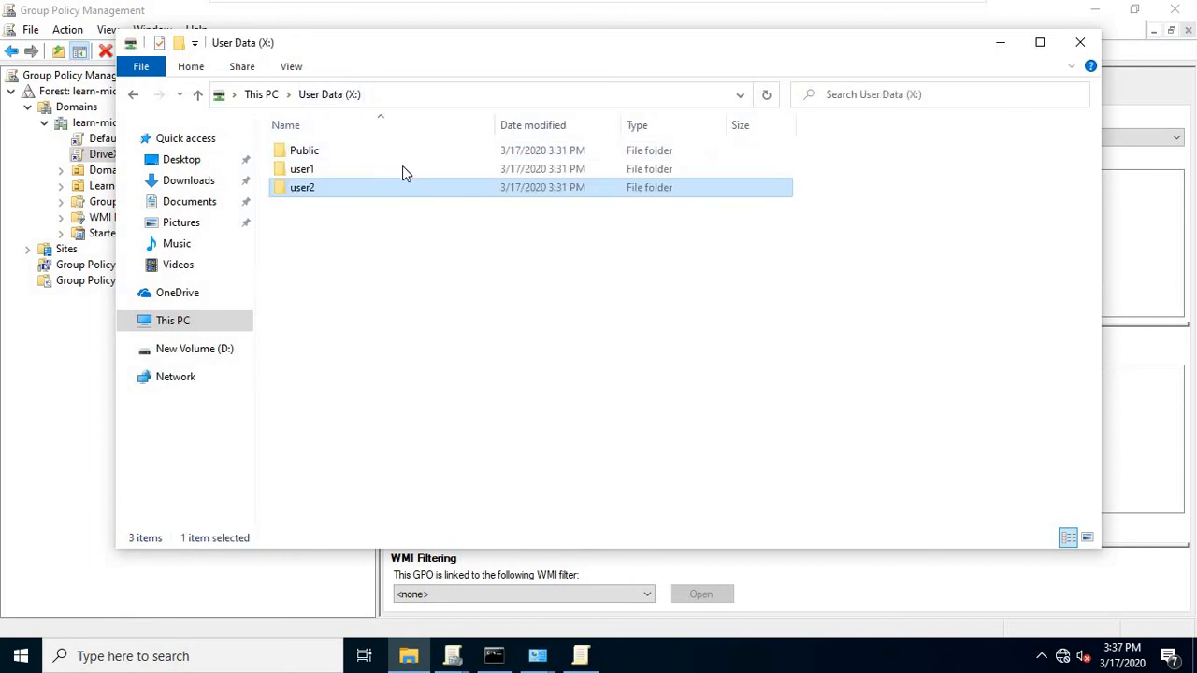
{"action": "double_click", "coordinate": [308, 188]}
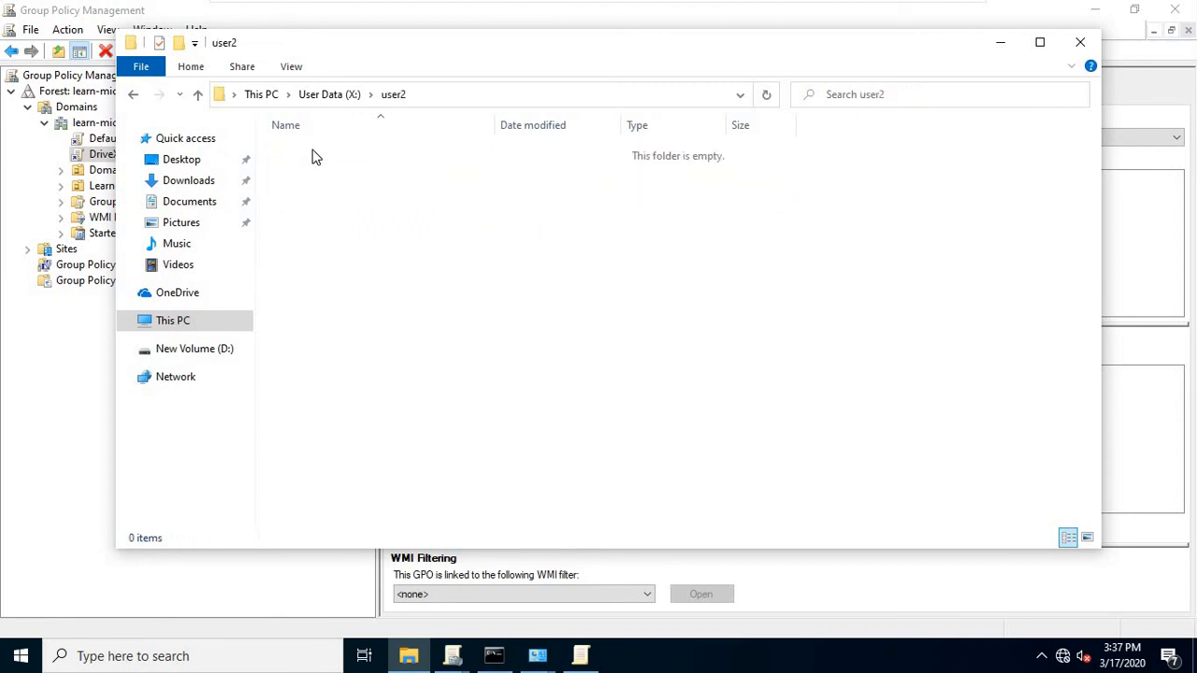
{"action": "left_click", "coordinate": [329, 95]}
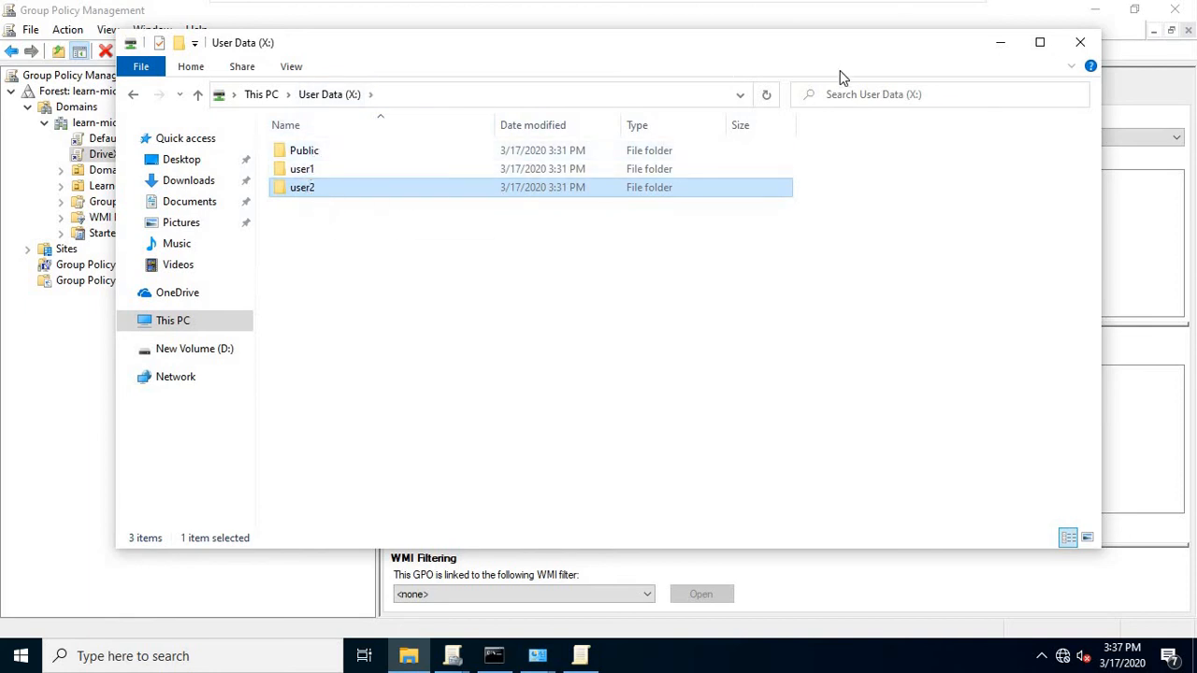
On the file server, open the user2 folder's Properties at the Security tab.
{"action": "mouse_move", "coordinate": [753, 3]}
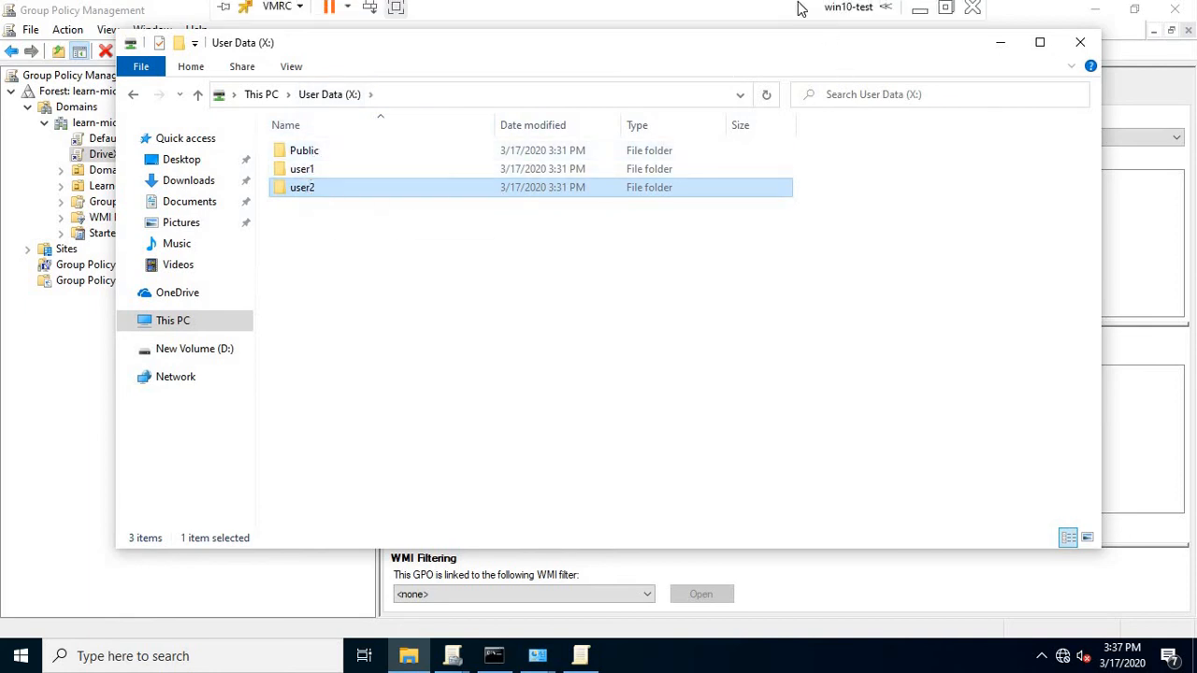
{"action": "left_click", "coordinate": [919, 12]}
{"action": "left_click", "coordinate": [702, 652]}
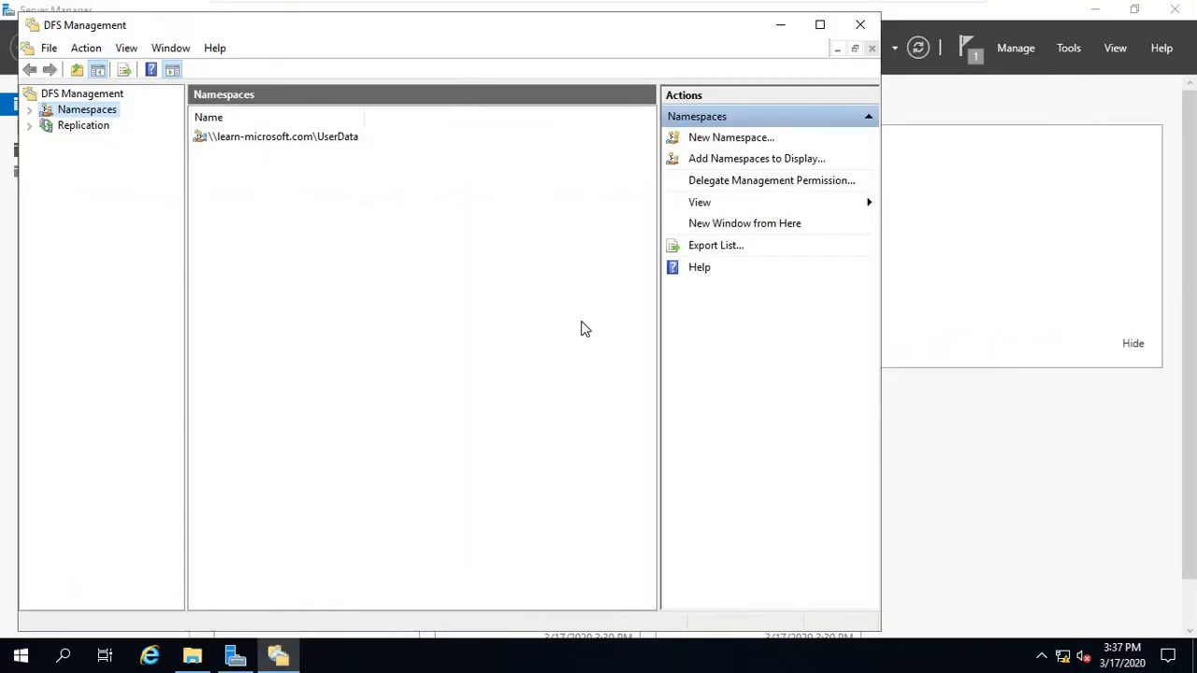
{"action": "left_click", "coordinate": [192, 654]}
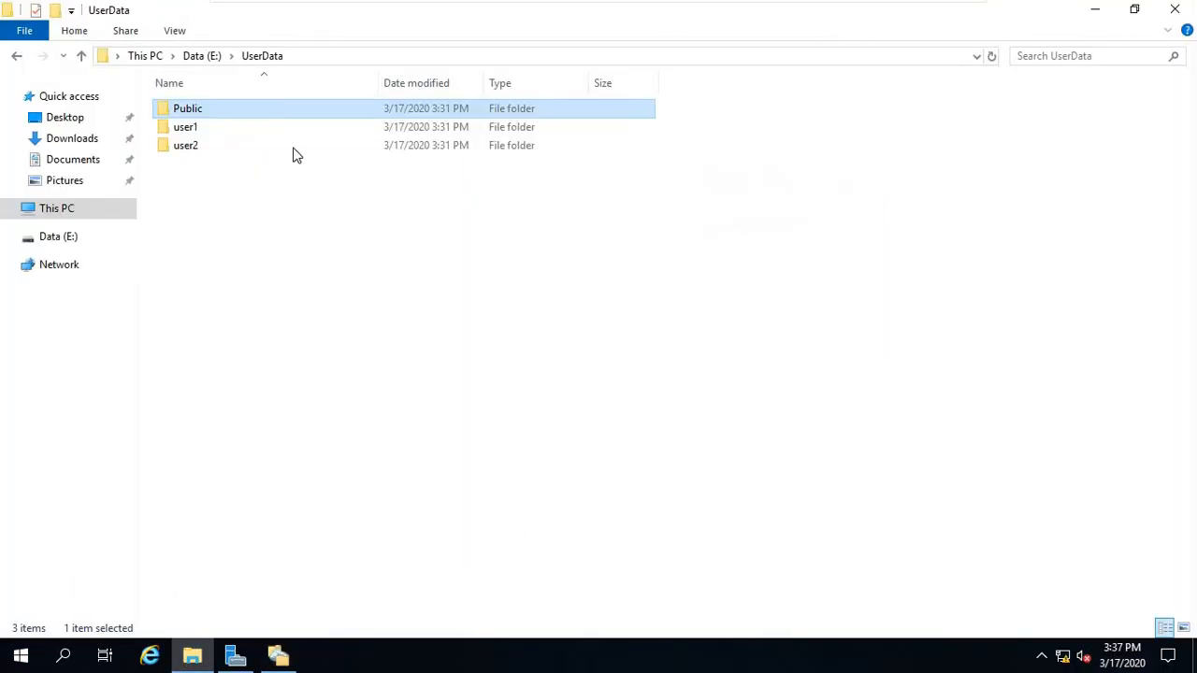
{"action": "left_click", "coordinate": [192, 148]}
{"action": "right_click", "coordinate": [192, 148]}
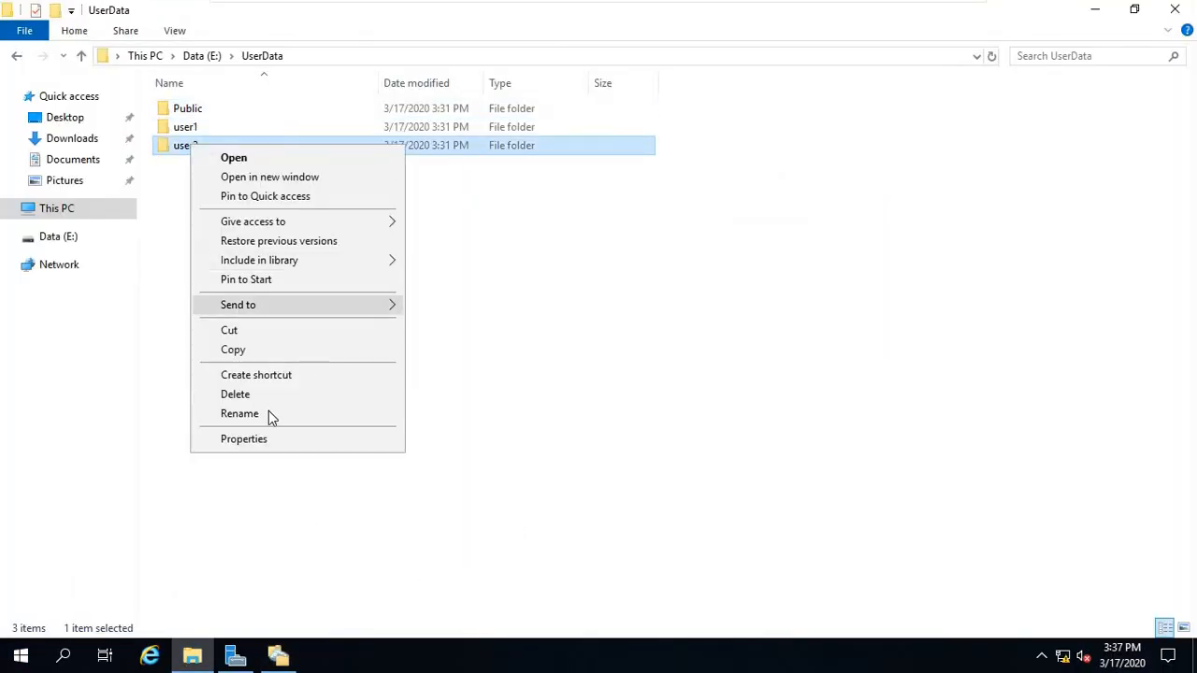
{"action": "left_click", "coordinate": [272, 438]}
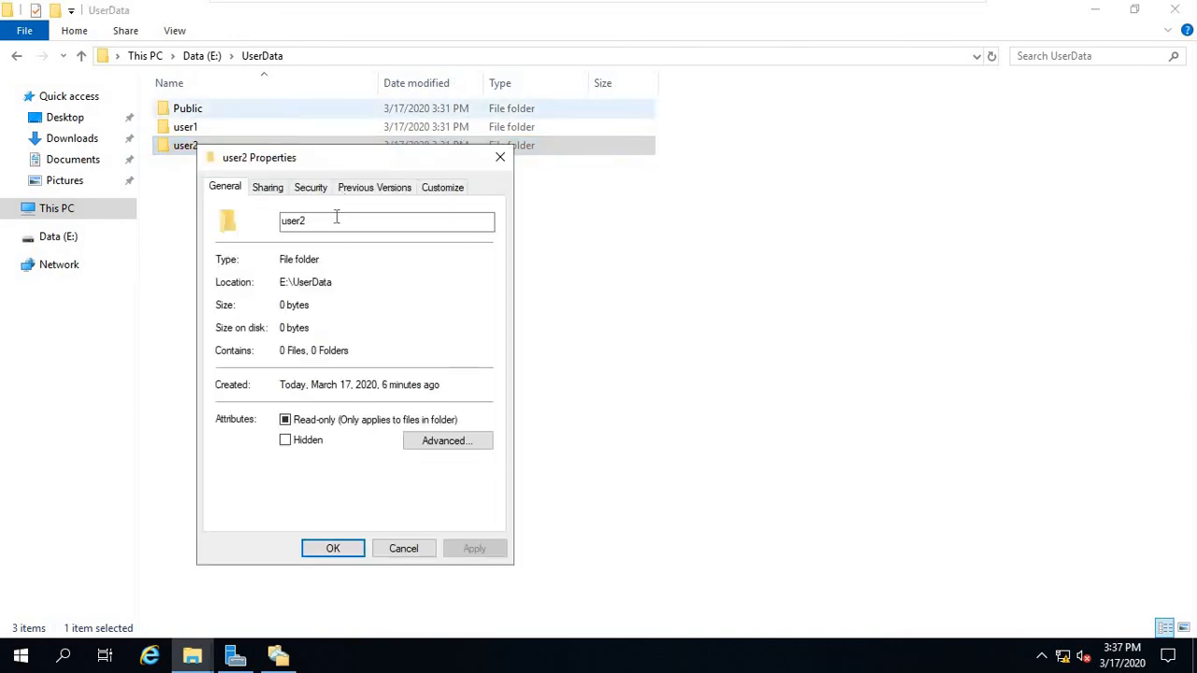
{"action": "left_click", "coordinate": [316, 187]}
{"action": "left_click_drag", "start_coordinate": [333, 157], "coordinate": [545, 98]}
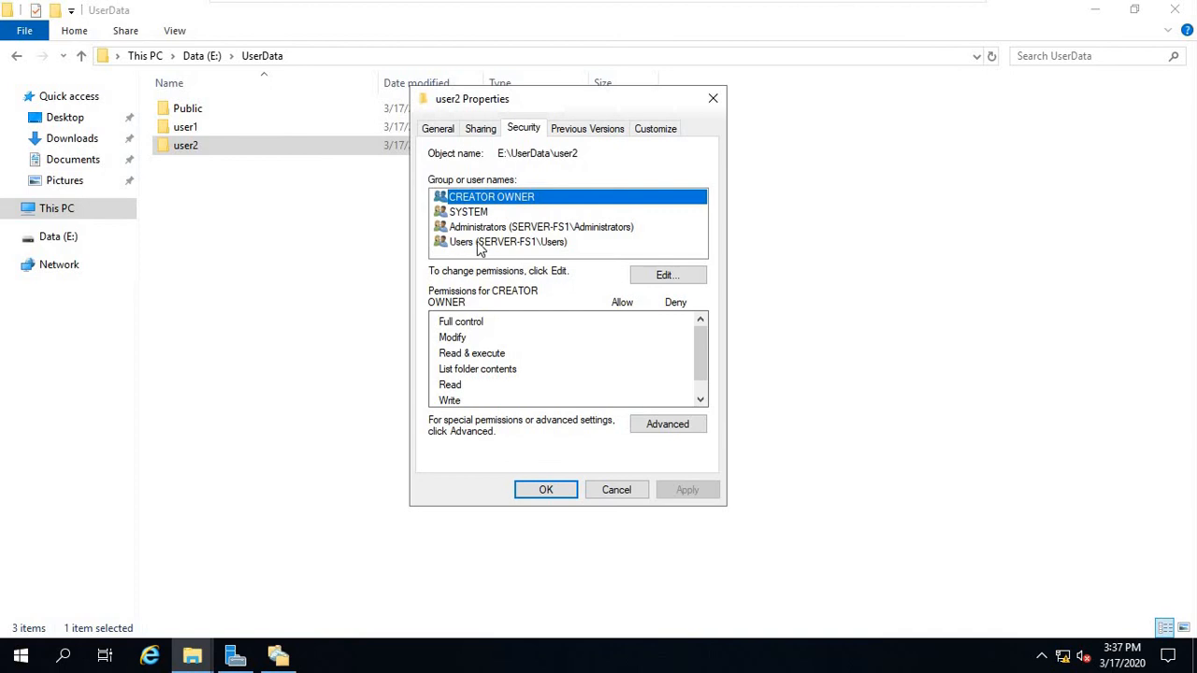
Try removing the Users group from user2's permissions, which fails due to inheritance.
{"action": "left_click", "coordinate": [677, 274]}
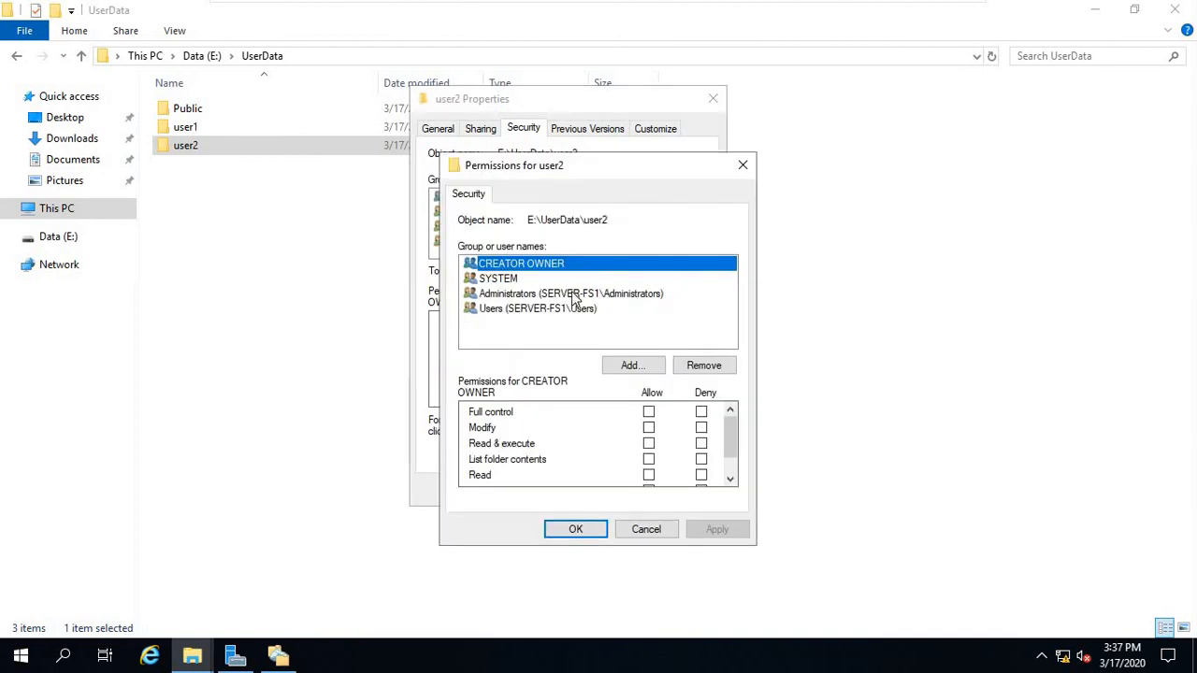
{"action": "left_click", "coordinate": [571, 309]}
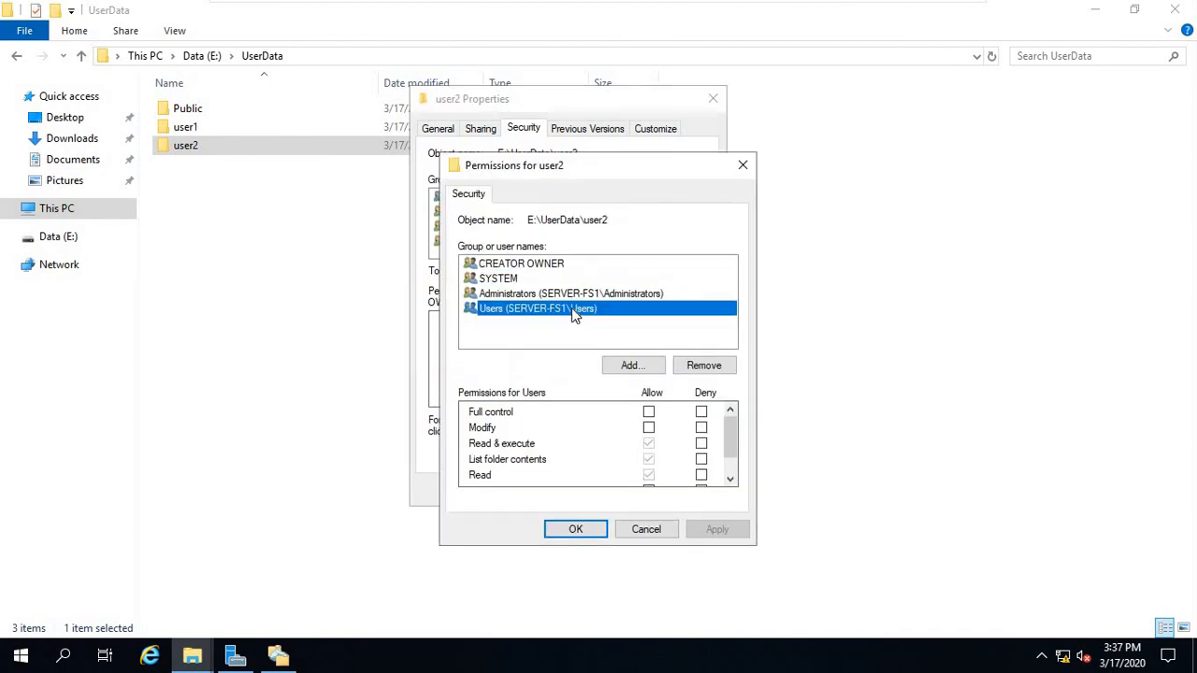
{"action": "left_click", "coordinate": [696, 365]}
{"action": "left_click", "coordinate": [729, 412]}
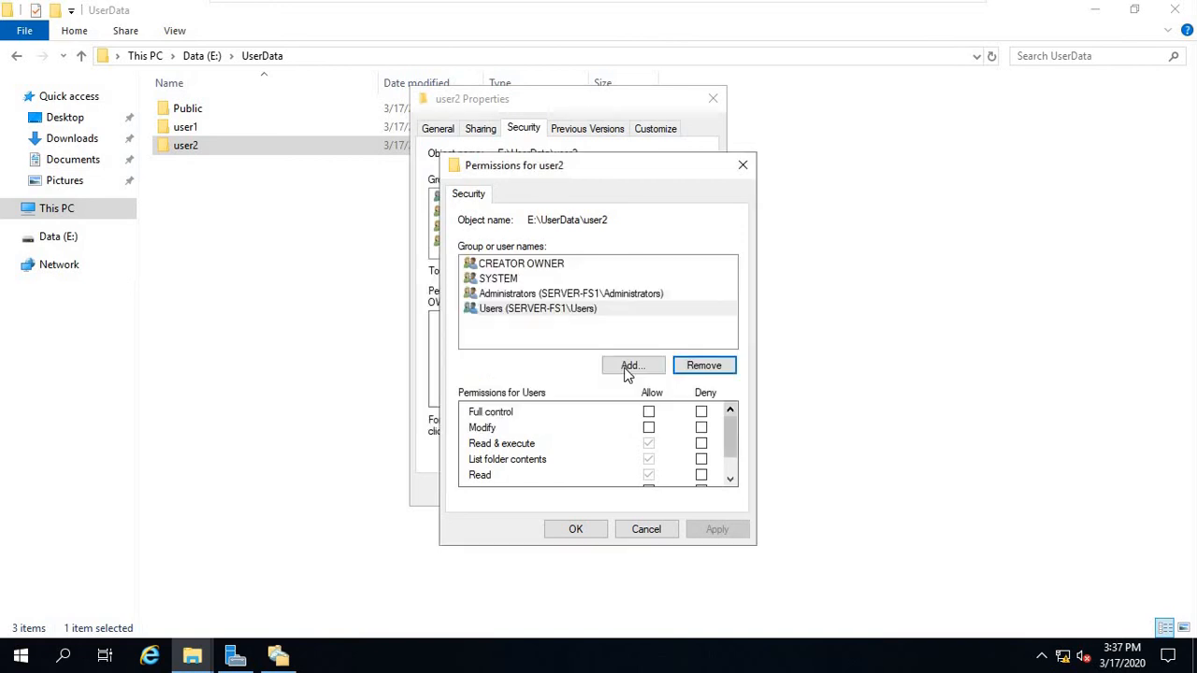
{"action": "left_click", "coordinate": [645, 529]}
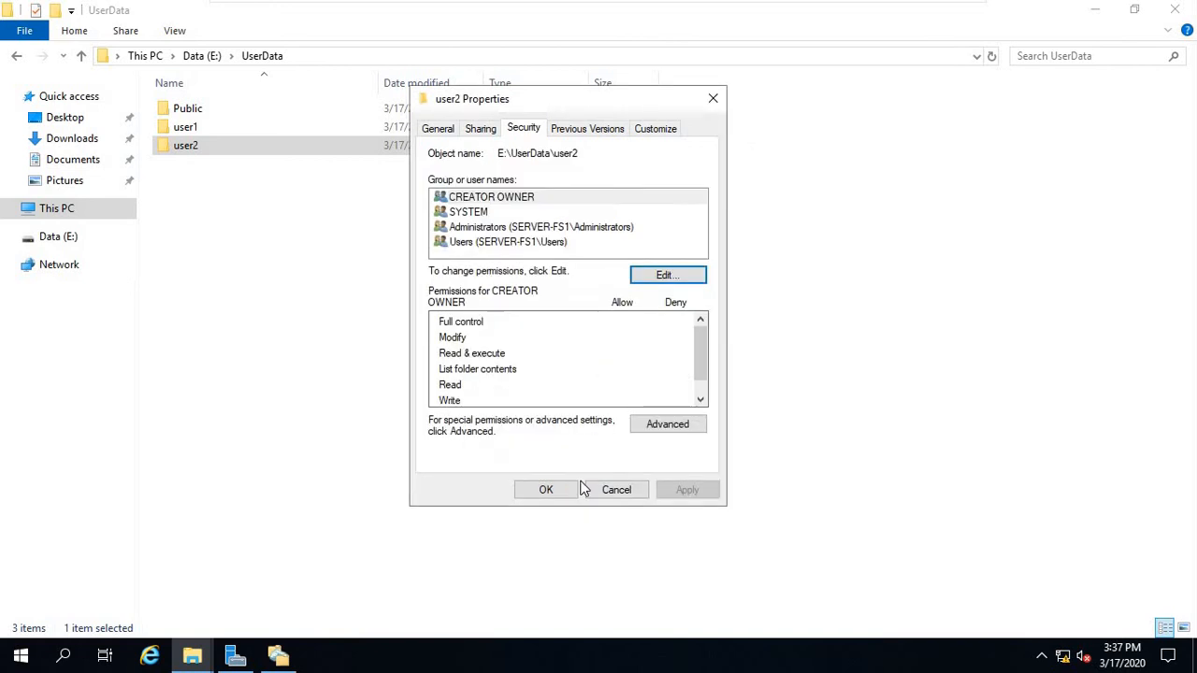
Disable inheritance on user2, convert to explicit permissions, and delete both Users entries.
{"action": "left_click", "coordinate": [664, 425]}
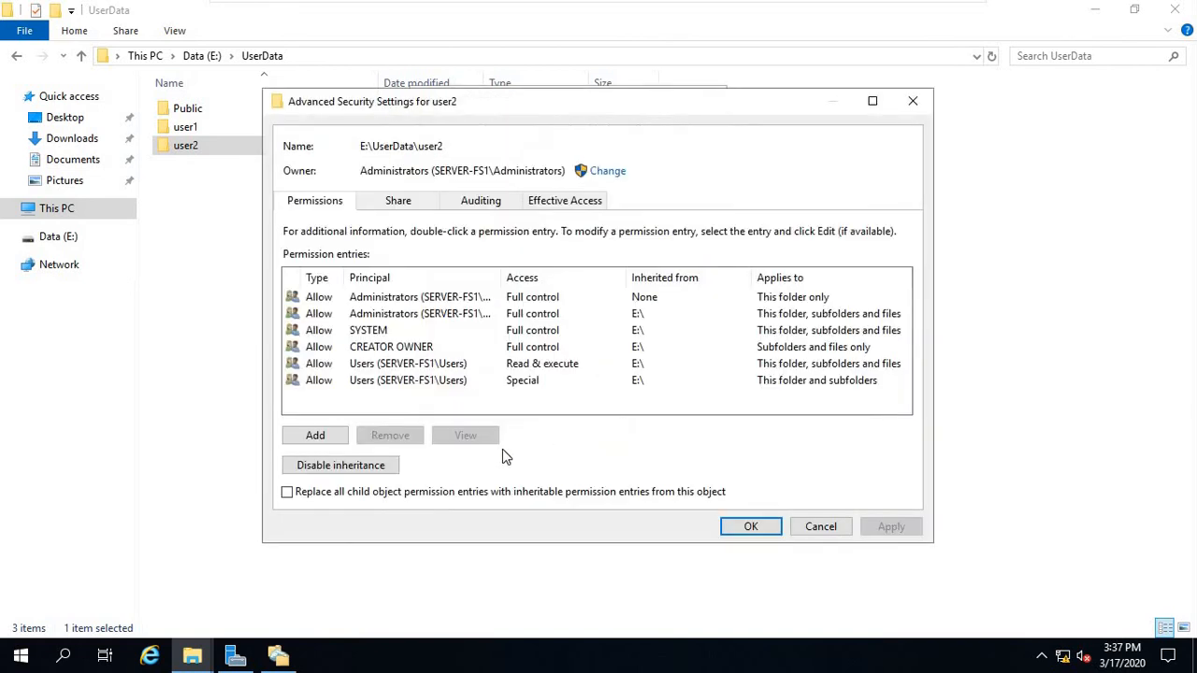
{"action": "left_click", "coordinate": [339, 468]}
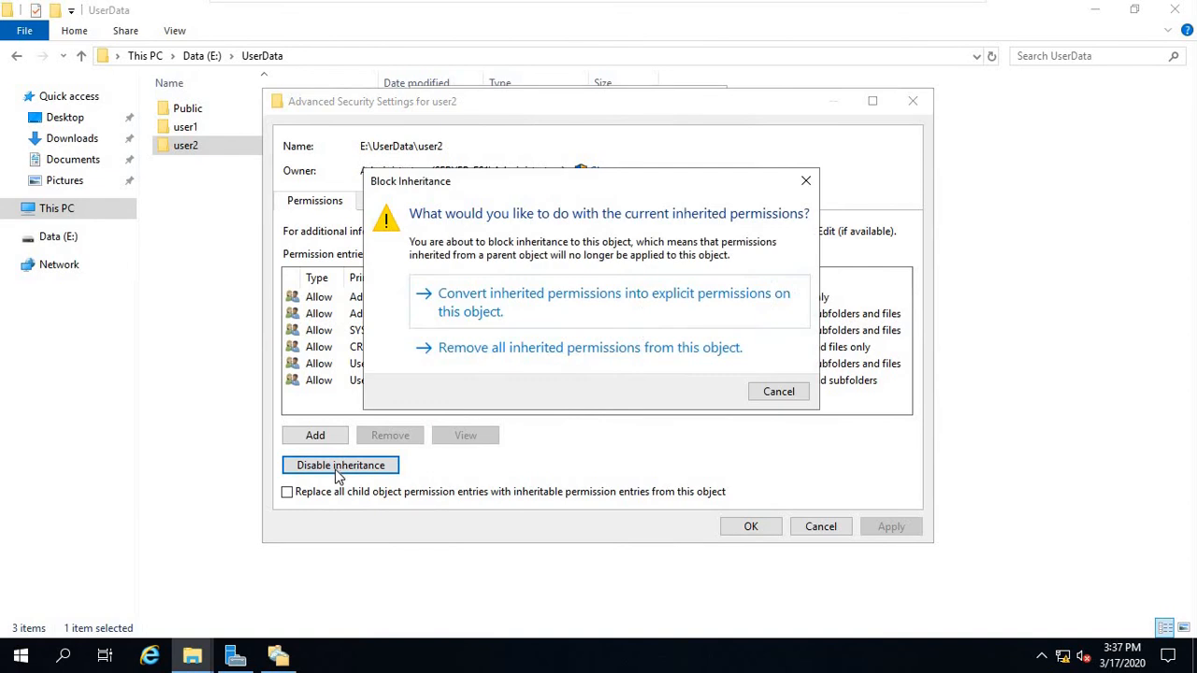
{"action": "left_click", "coordinate": [475, 311]}
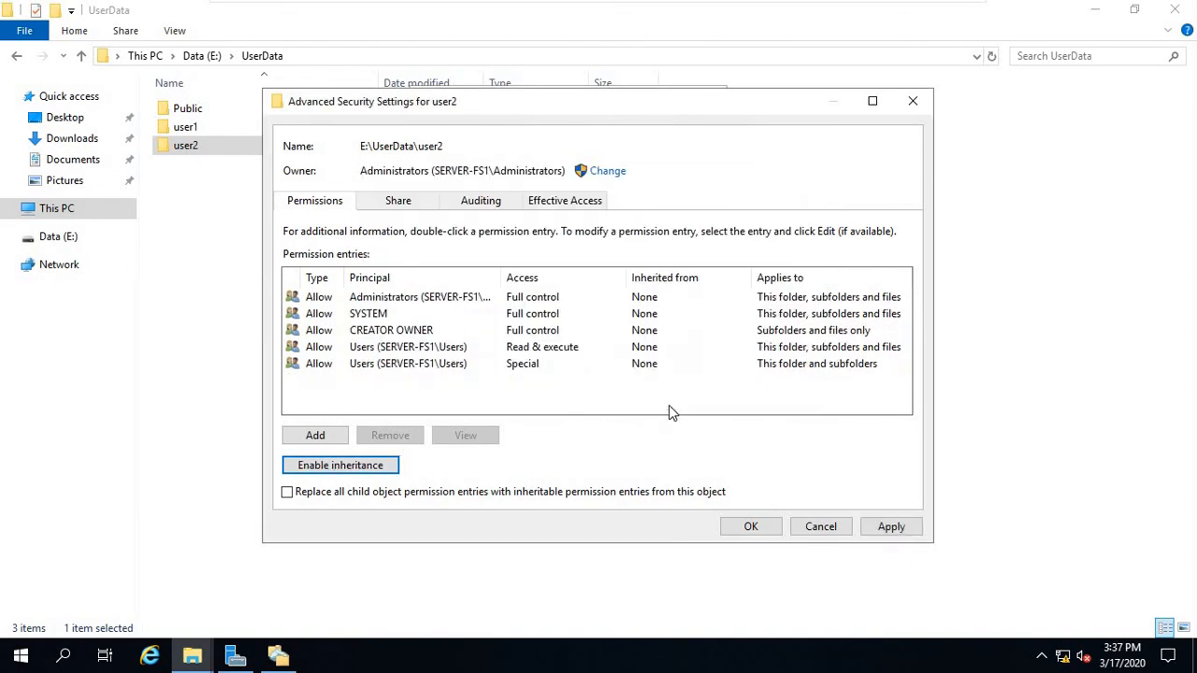
{"action": "left_click", "coordinate": [887, 528]}
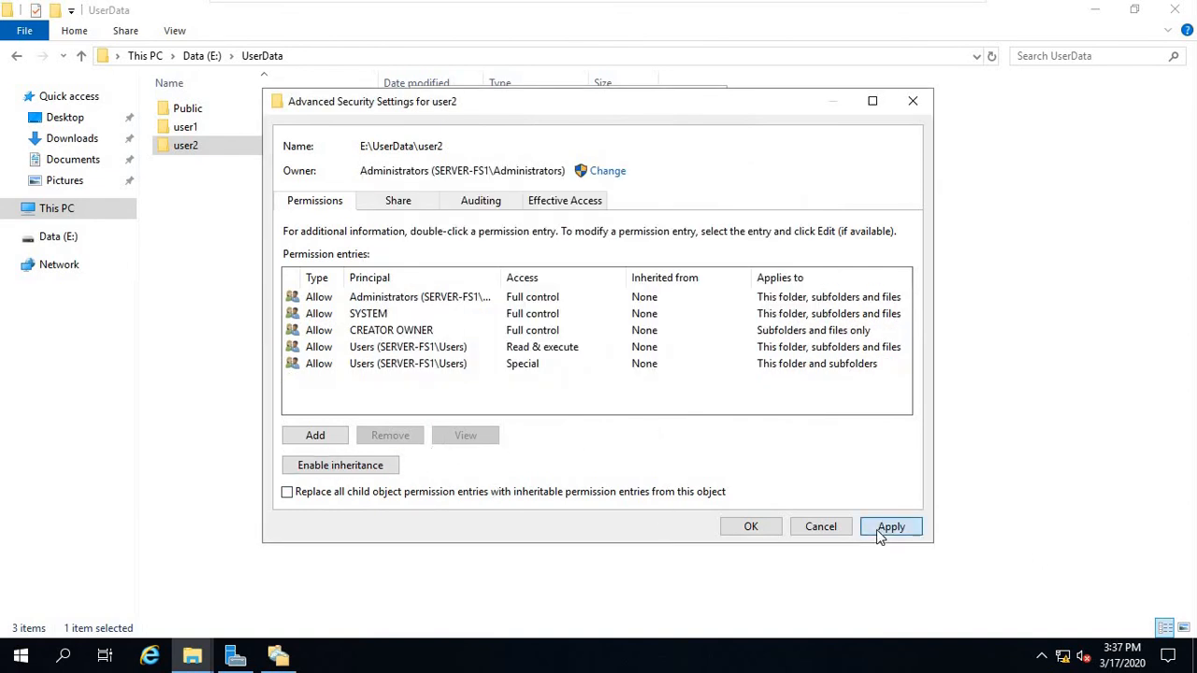
{"action": "left_click", "coordinate": [384, 365]}
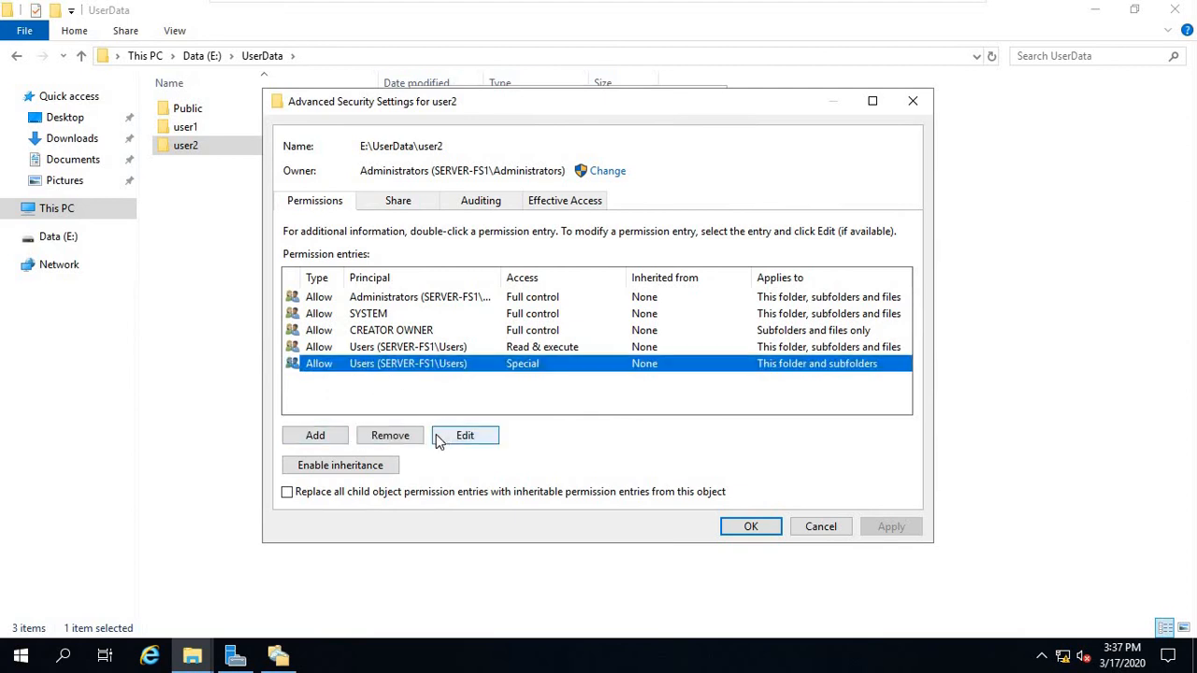
{"action": "key", "text": "Delete"}
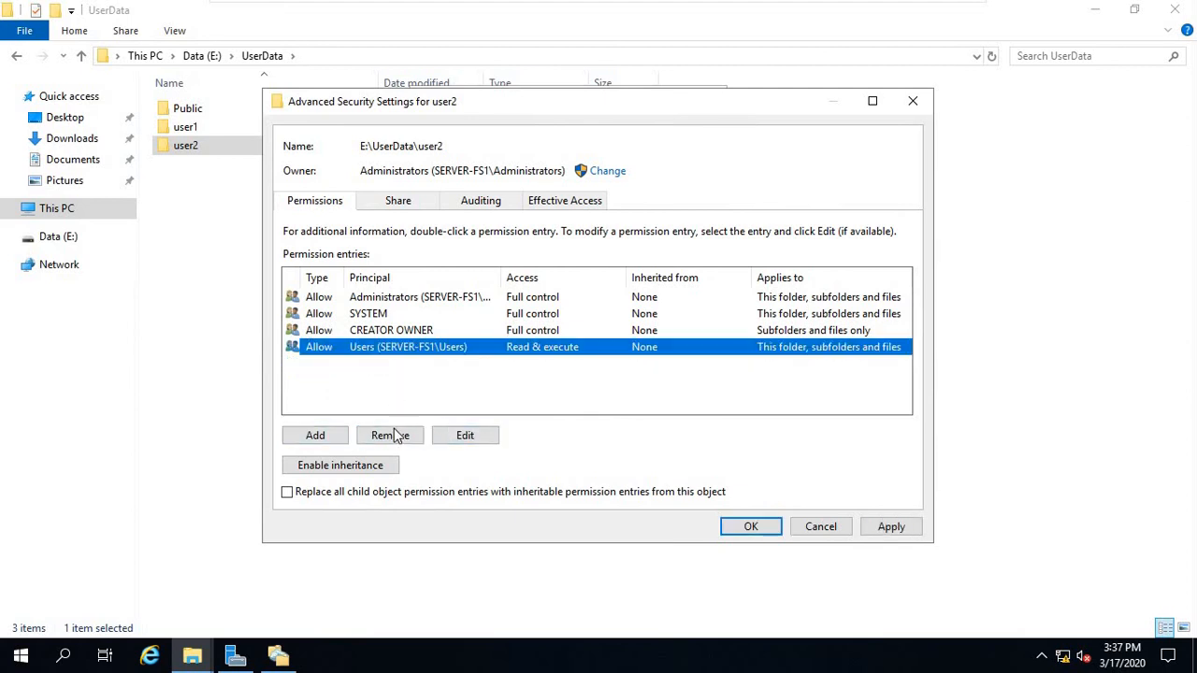
{"action": "left_click", "coordinate": [396, 437]}
Add a permission entry granting user2 Modify on the folder.
{"action": "left_click", "coordinate": [324, 439]}
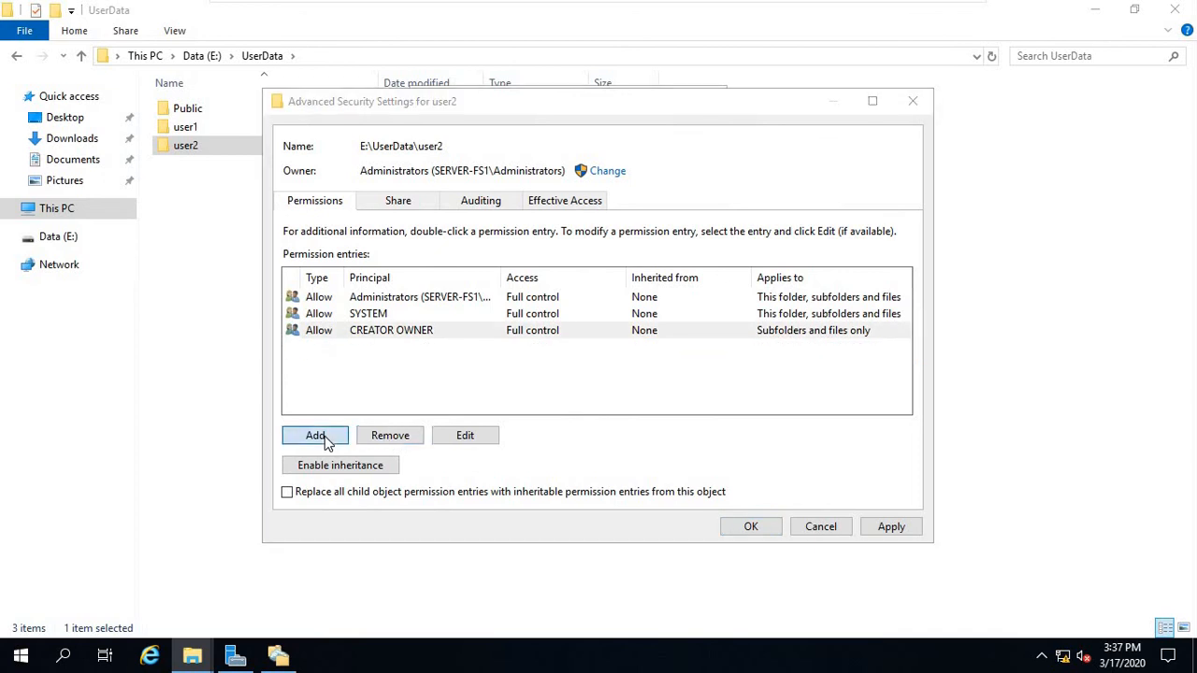
{"action": "left_click", "coordinate": [329, 114]}
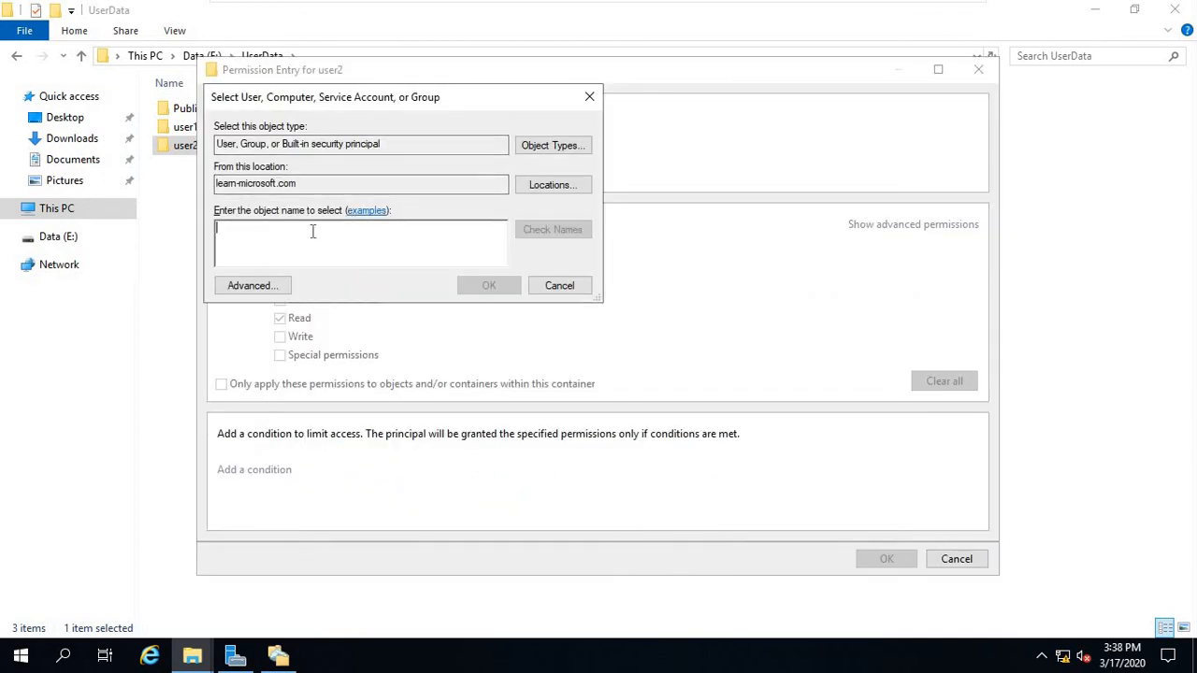
{"action": "type", "text": "user2"}
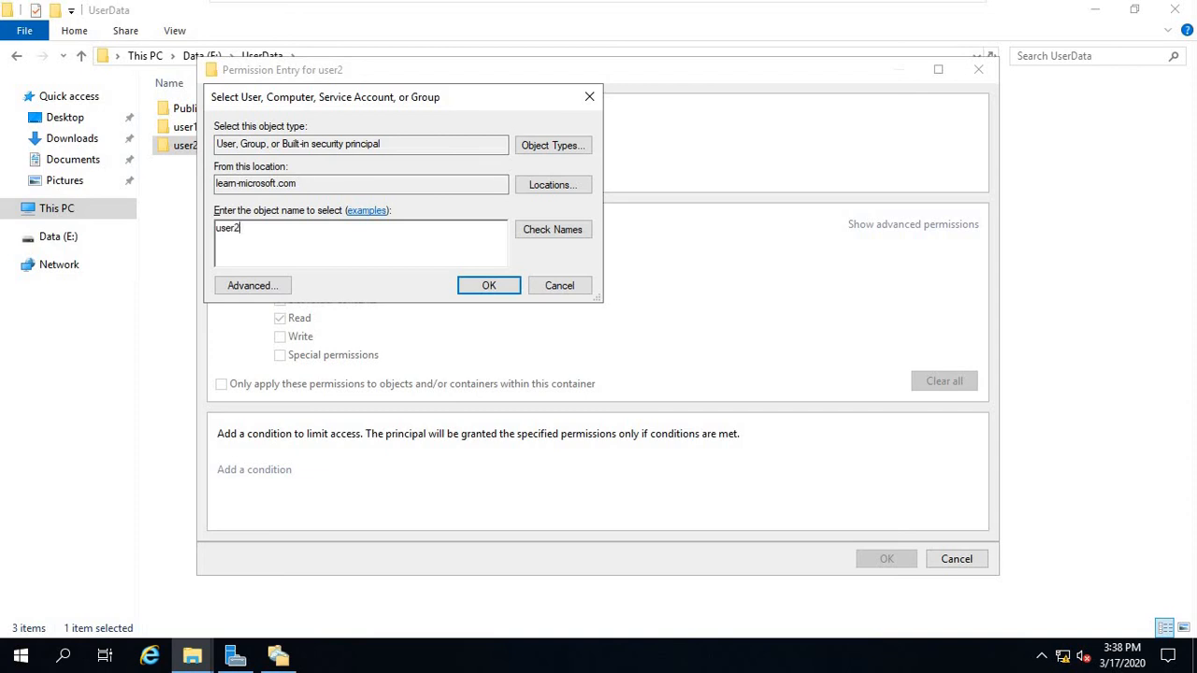
{"action": "left_click", "coordinate": [481, 288]}
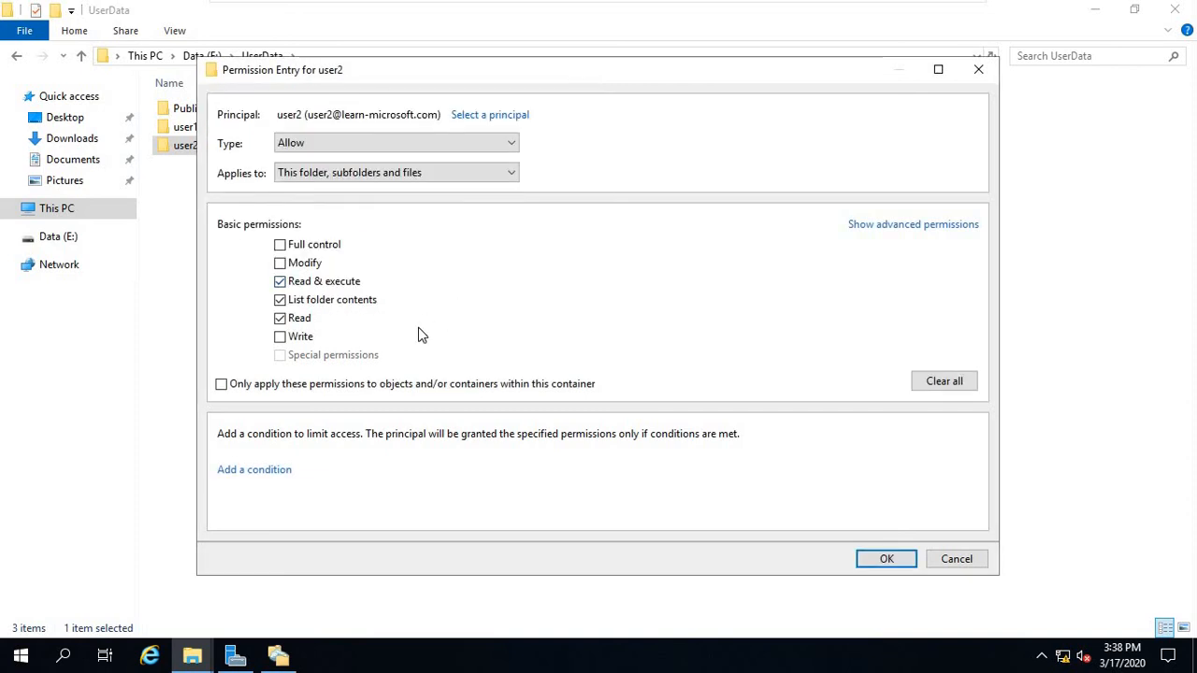
{"action": "left_click", "coordinate": [303, 264]}
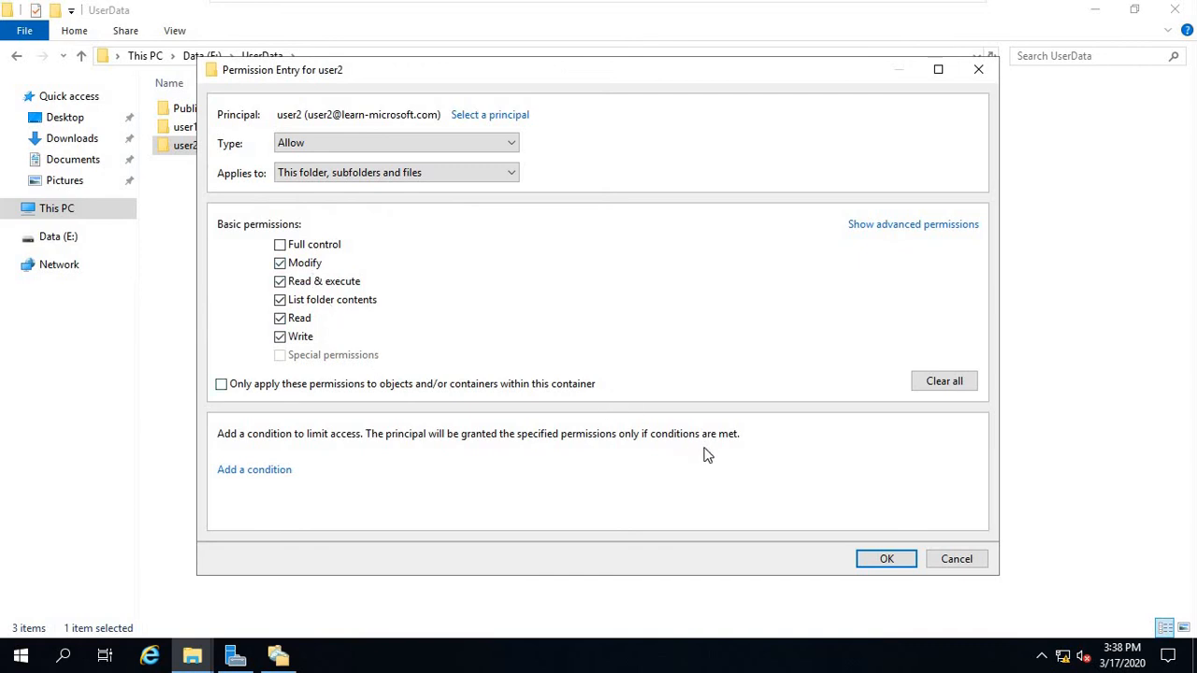
{"action": "left_click", "coordinate": [886, 560]}
Add a permission entry granting Domain Admins Full control.
{"action": "left_click", "coordinate": [318, 434]}
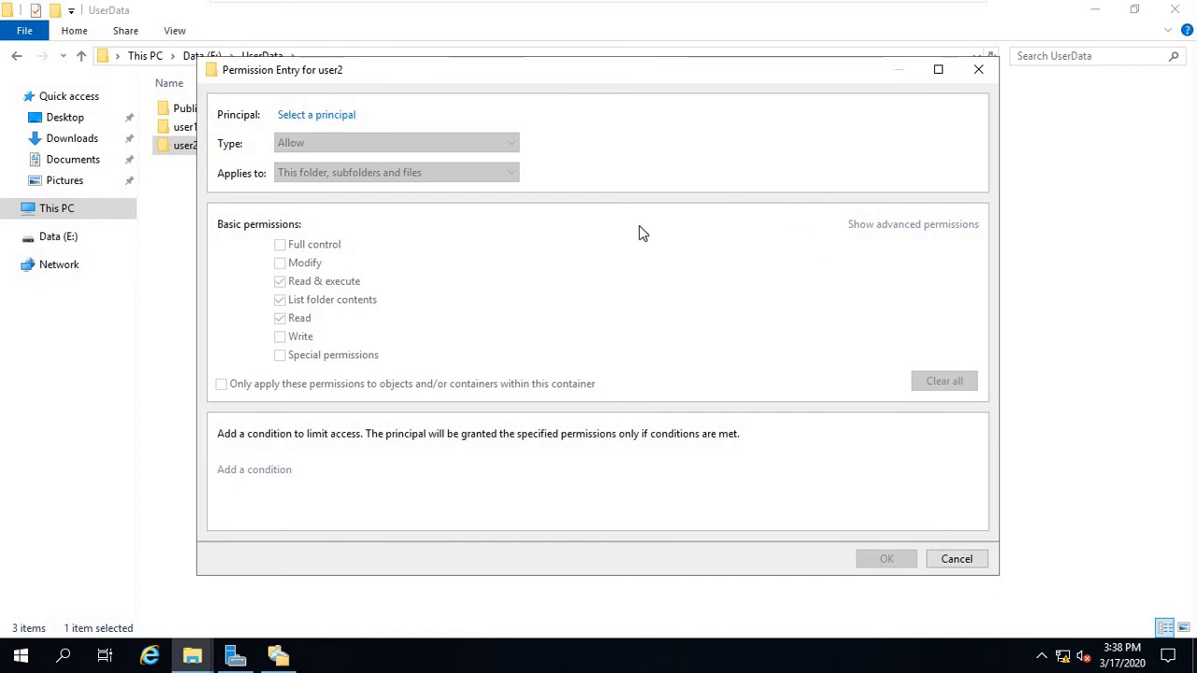
{"action": "left_click", "coordinate": [323, 115]}
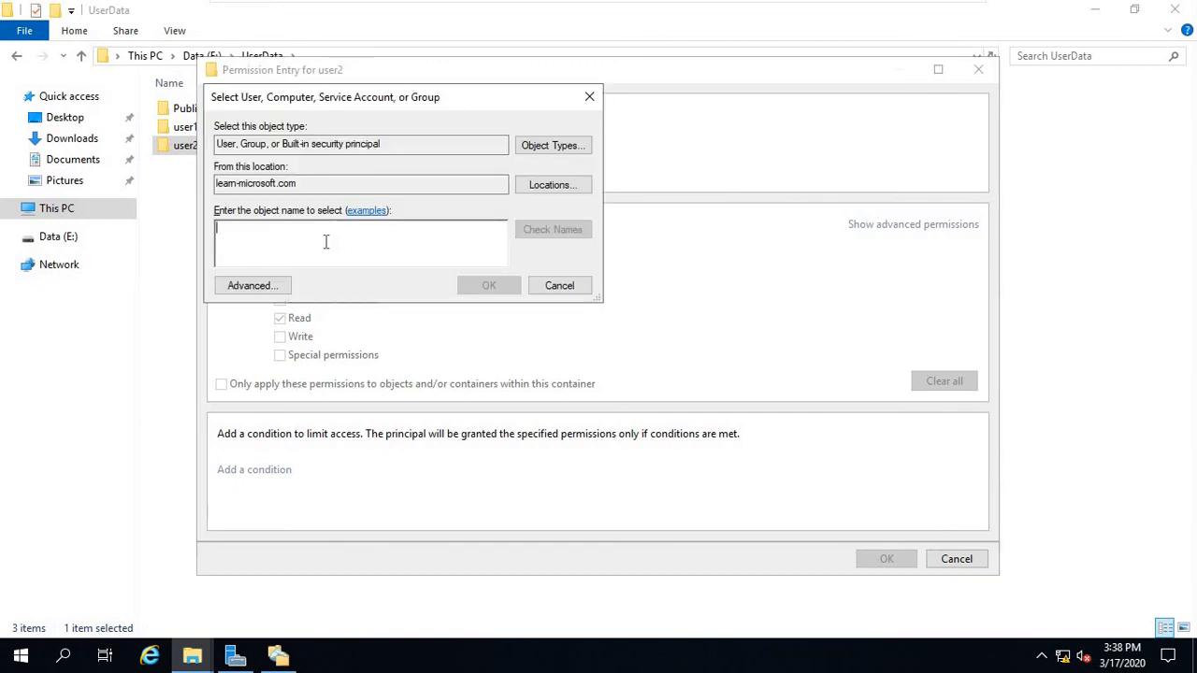
{"action": "type", "text": "domain admin"}
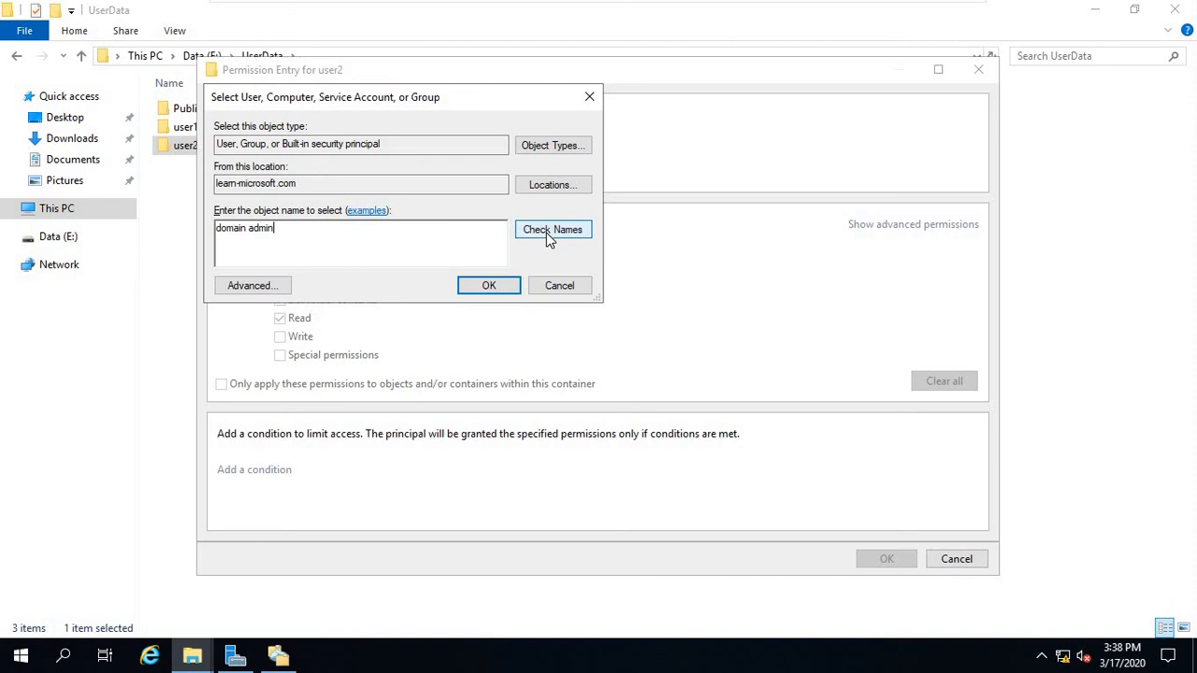
{"action": "left_click", "coordinate": [552, 230]}
{"action": "left_click", "coordinate": [488, 285]}
{"action": "left_click", "coordinate": [309, 245]}
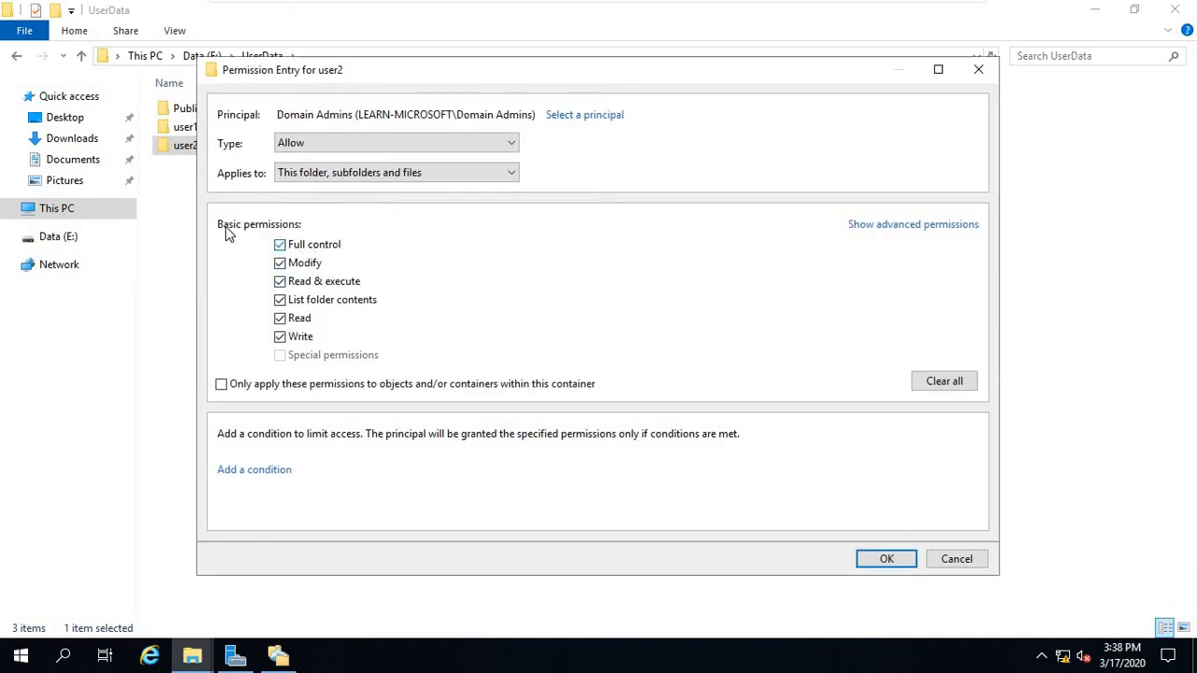
{"action": "left_click", "coordinate": [890, 559]}
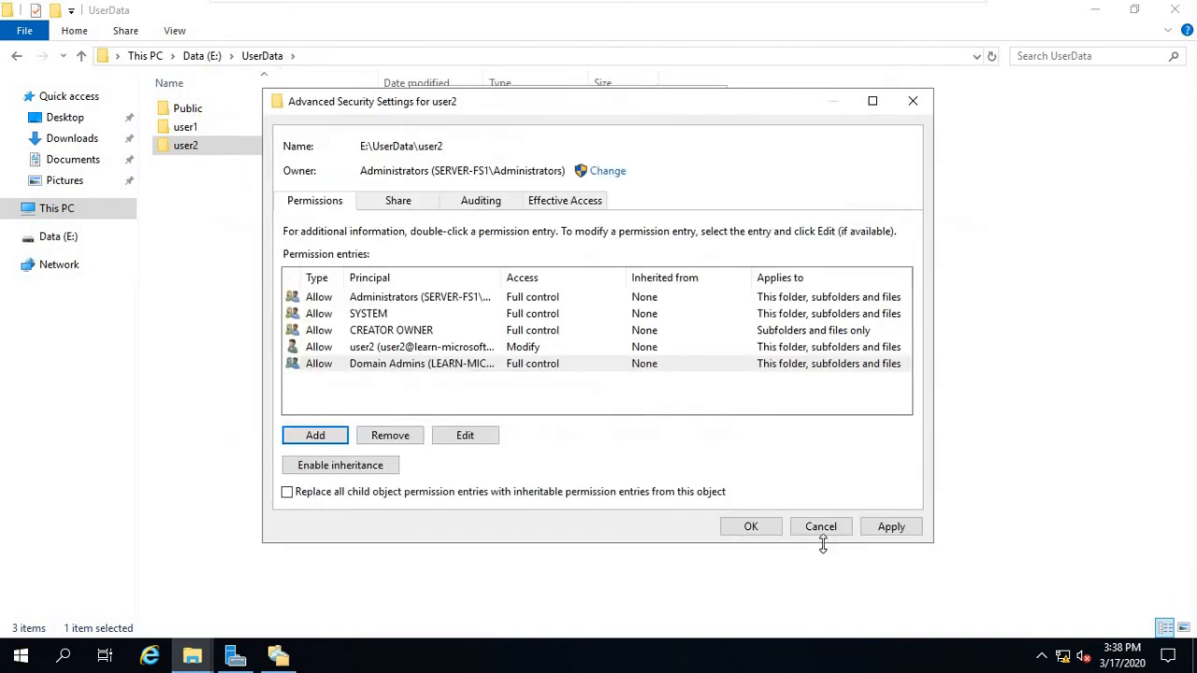
Save user2's new folder permissions and move to the win10-test client machine.
{"action": "left_click", "coordinate": [772, 529]}
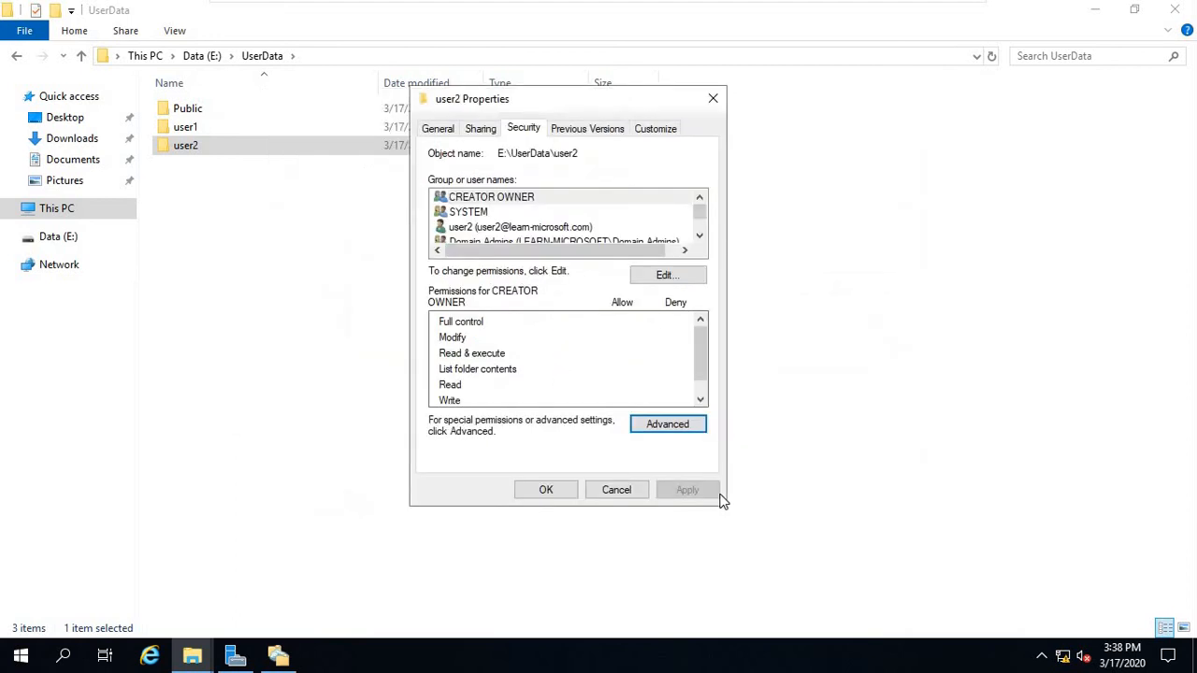
{"action": "left_click", "coordinate": [546, 490]}
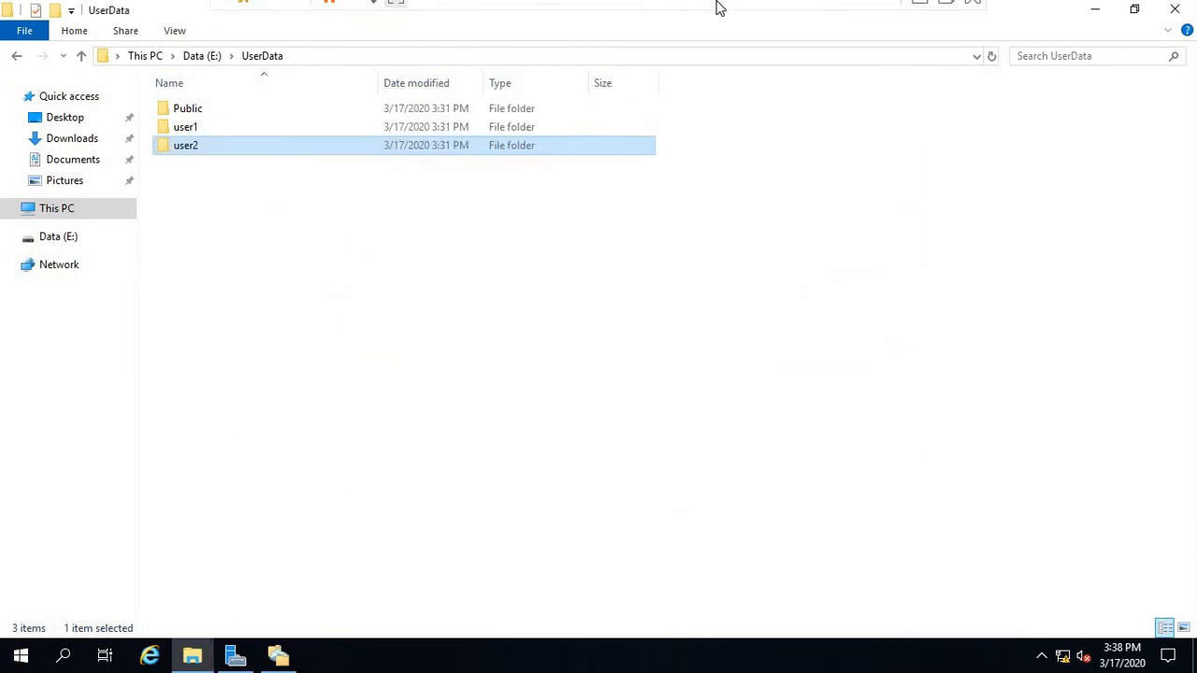
{"action": "left_click", "coordinate": [921, 13]}
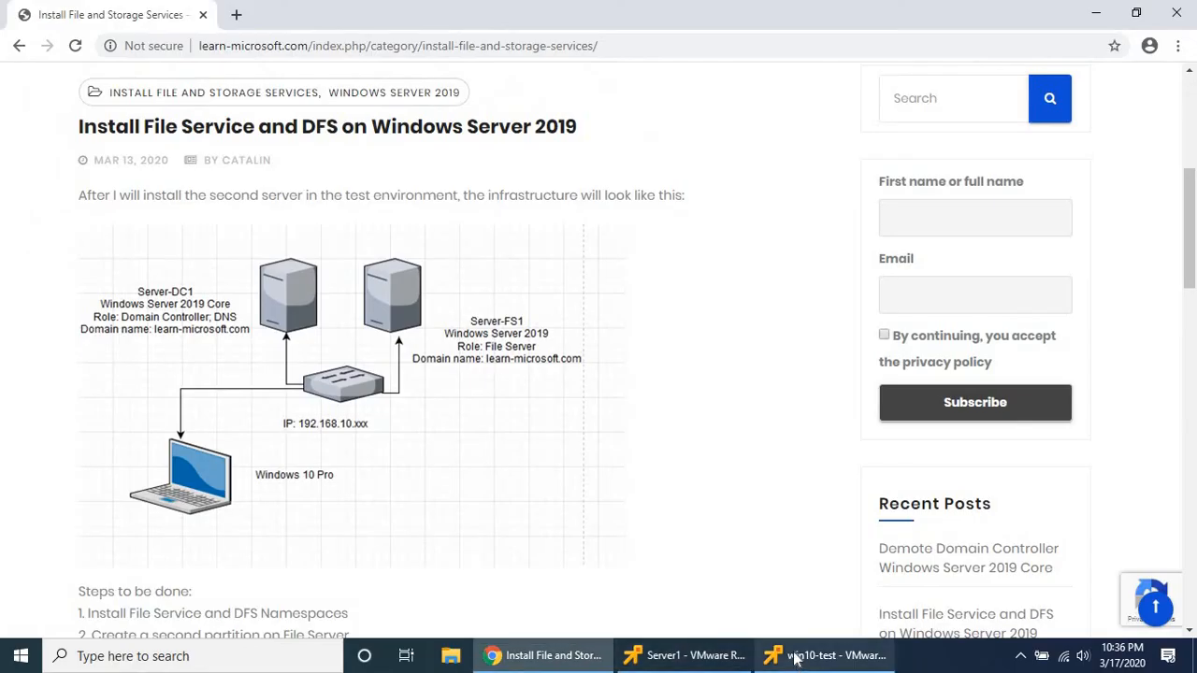
{"action": "left_click", "coordinate": [794, 658]}
Verify on X: that user2 is access denied while user1 opens as an empty folder.
{"action": "double_click", "coordinate": [353, 188]}
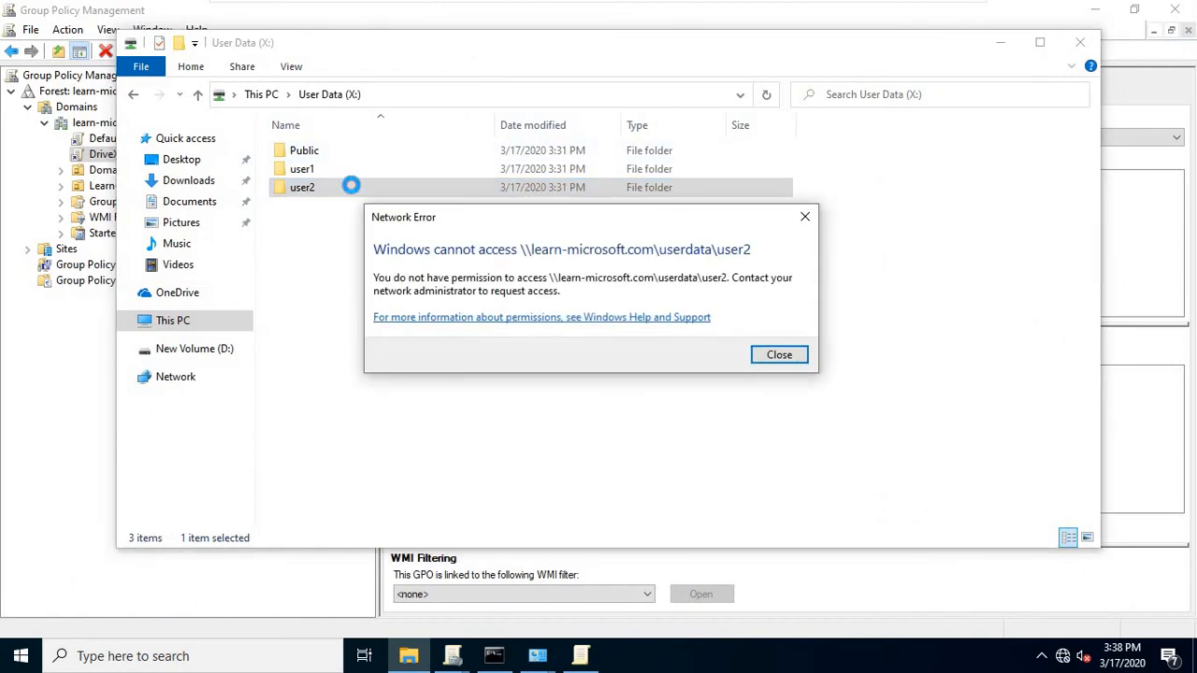
{"action": "left_click", "coordinate": [777, 353]}
{"action": "double_click", "coordinate": [312, 170]}
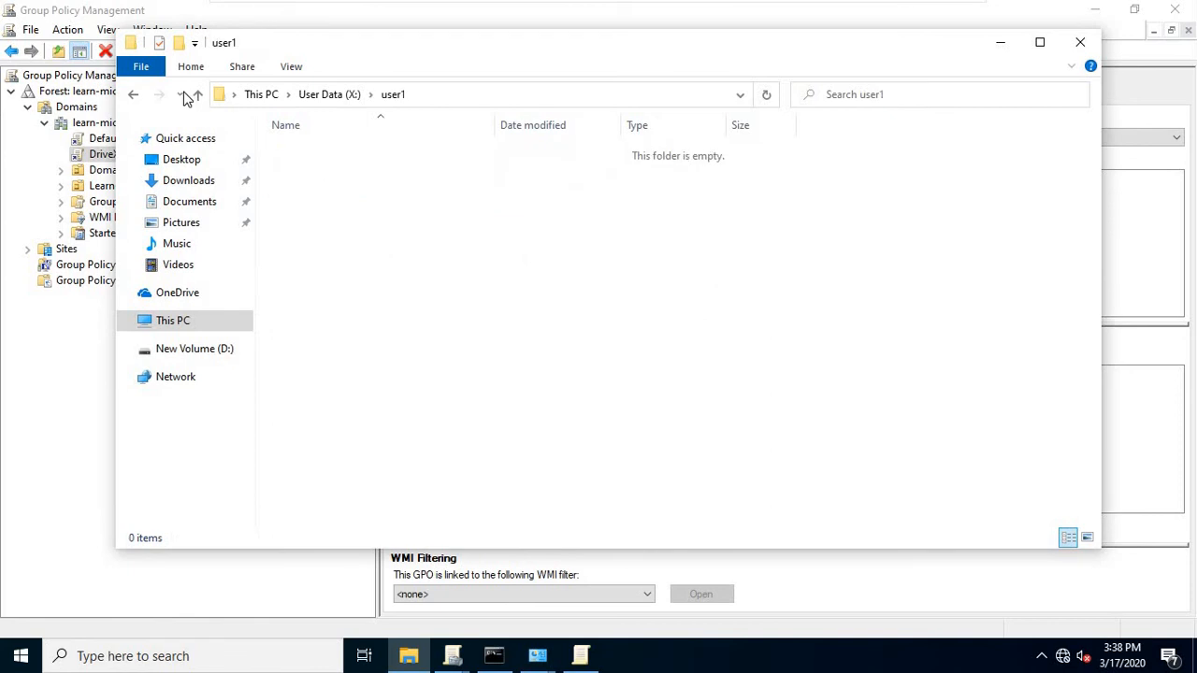
{"action": "left_click", "coordinate": [136, 97]}
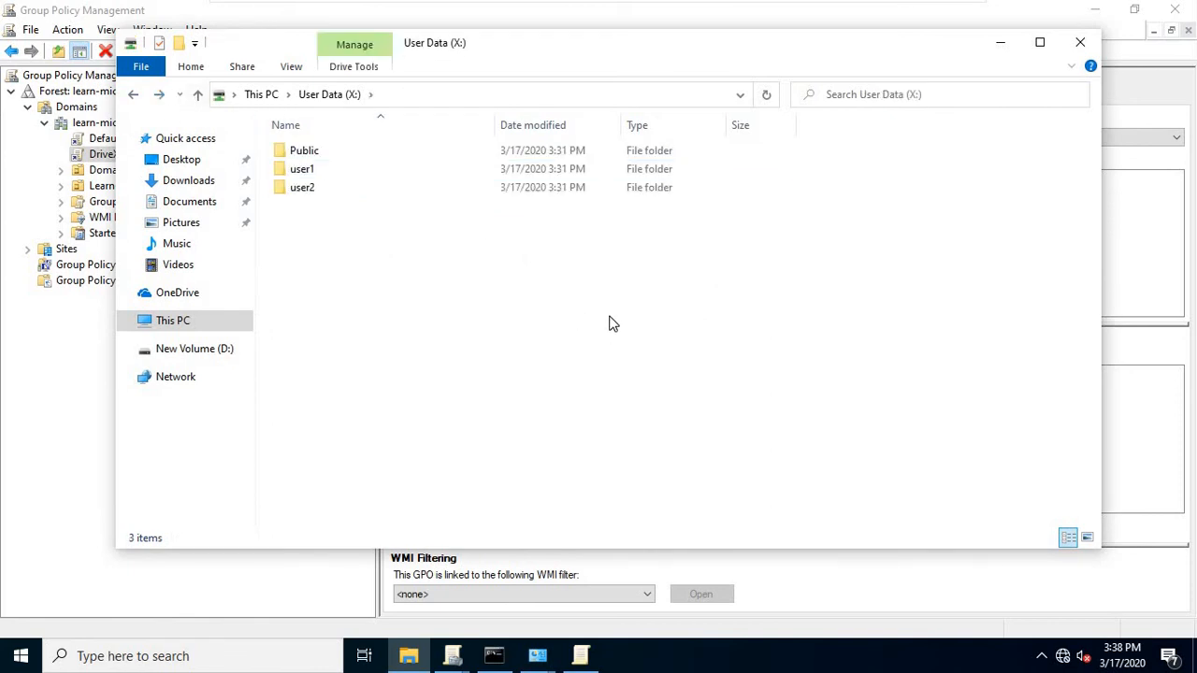